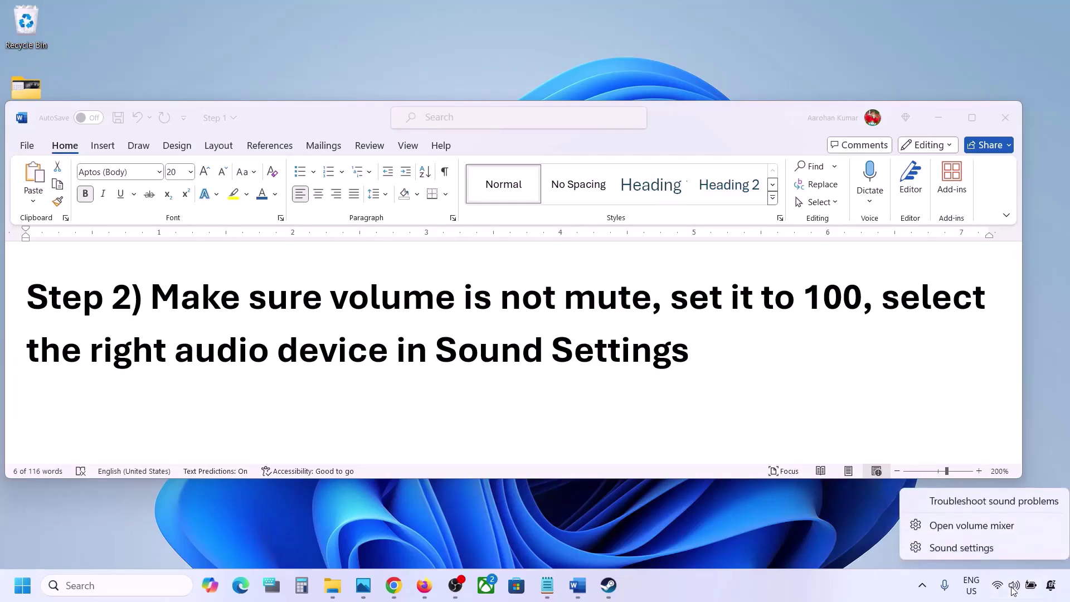
- Open the Windows Sound settings and choose Speakers (Realtek(R) Audio) as the output device
left_click(962, 548)
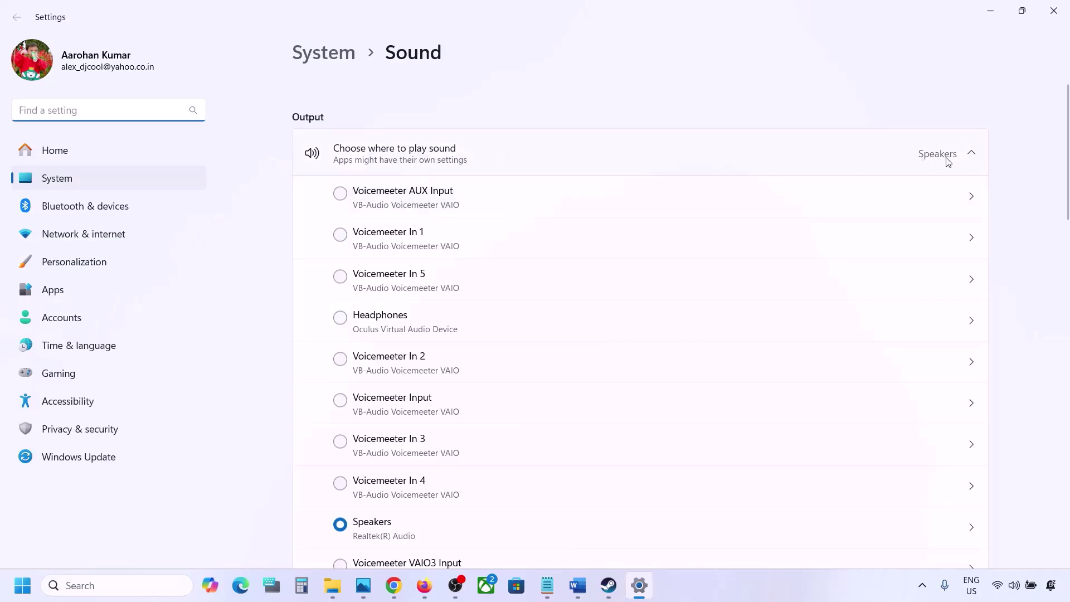
scroll(480, 396, "down", 3)
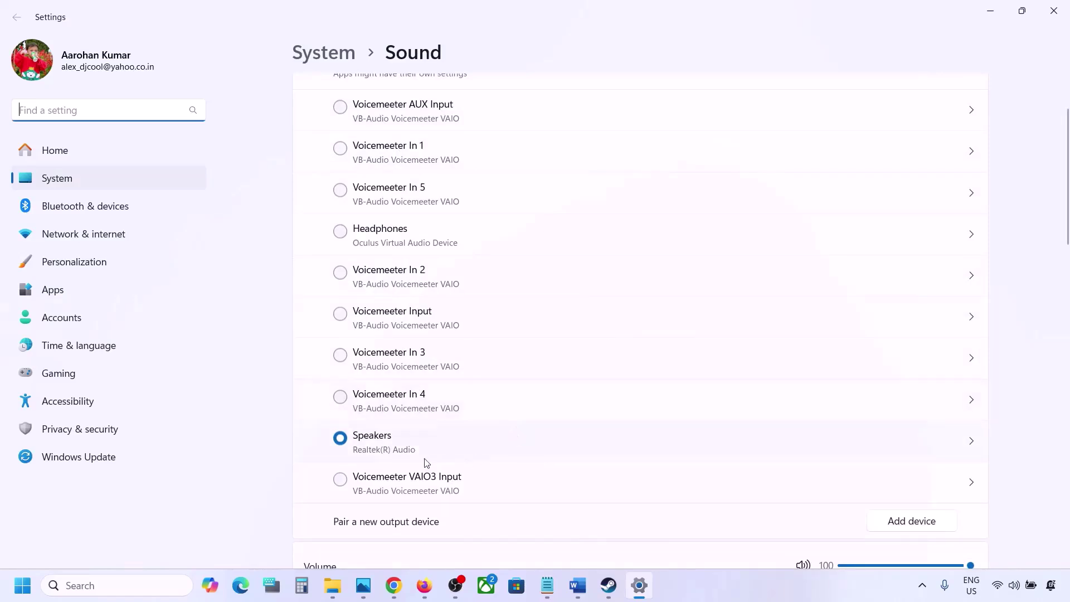
left_click(390, 445)
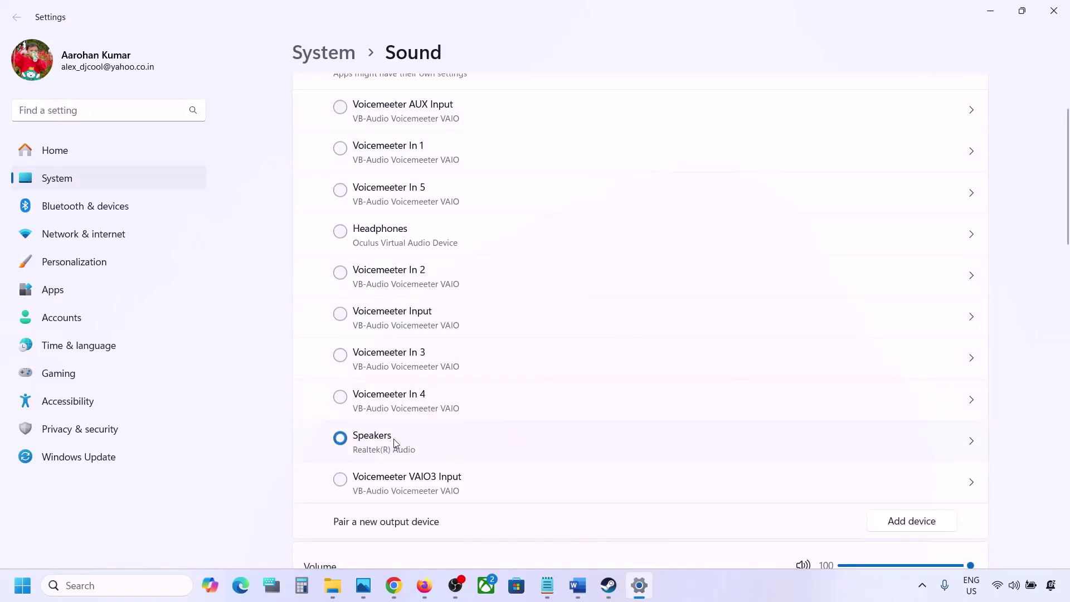
- Check the output volume, the selected input device, the input volume and the advanced sound options, and close Settings
scroll(408, 446, "down", 5)
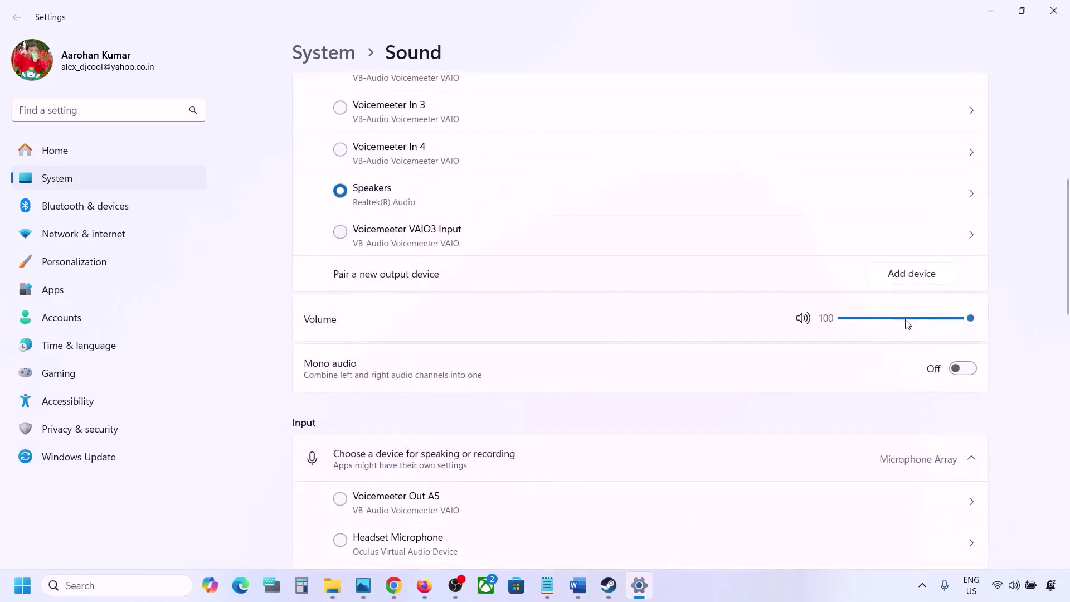
scroll(709, 399, "down", 4)
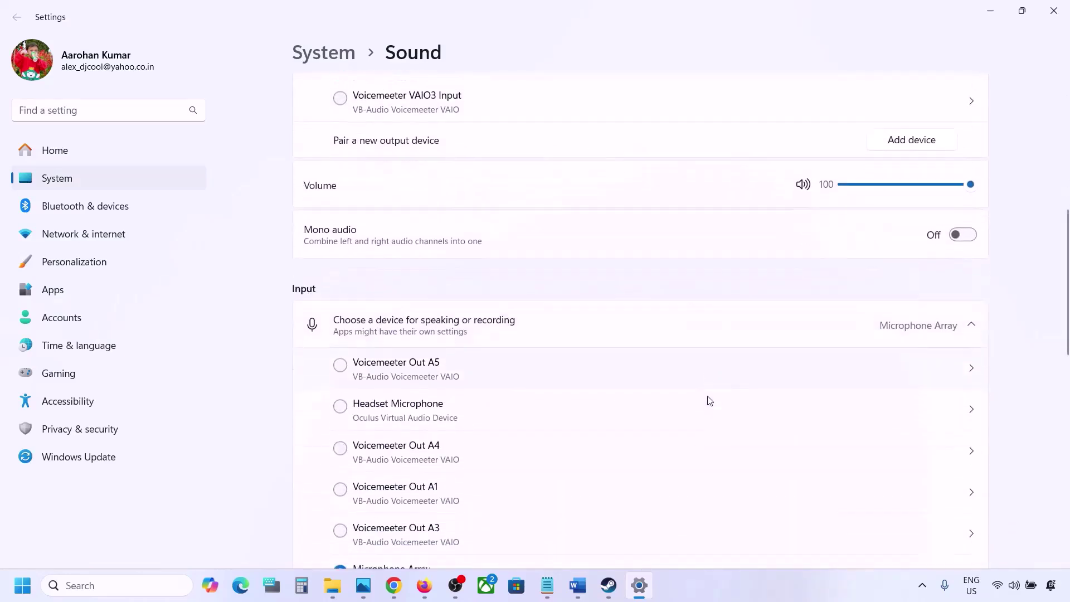
scroll(710, 401, "down", 2)
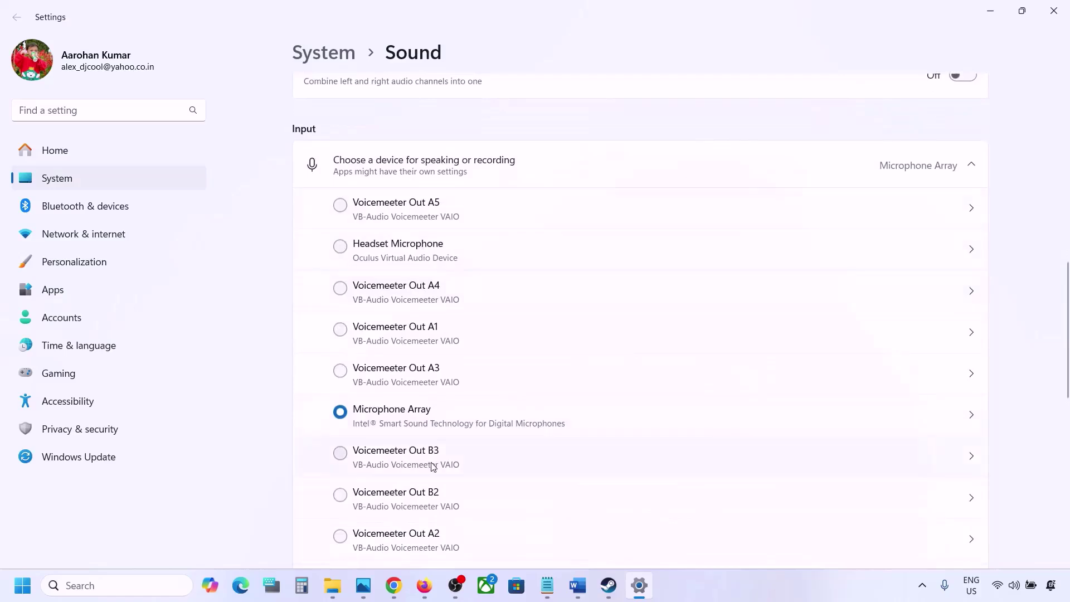
scroll(433, 467, "down", 1)
scroll(432, 467, "down", 2)
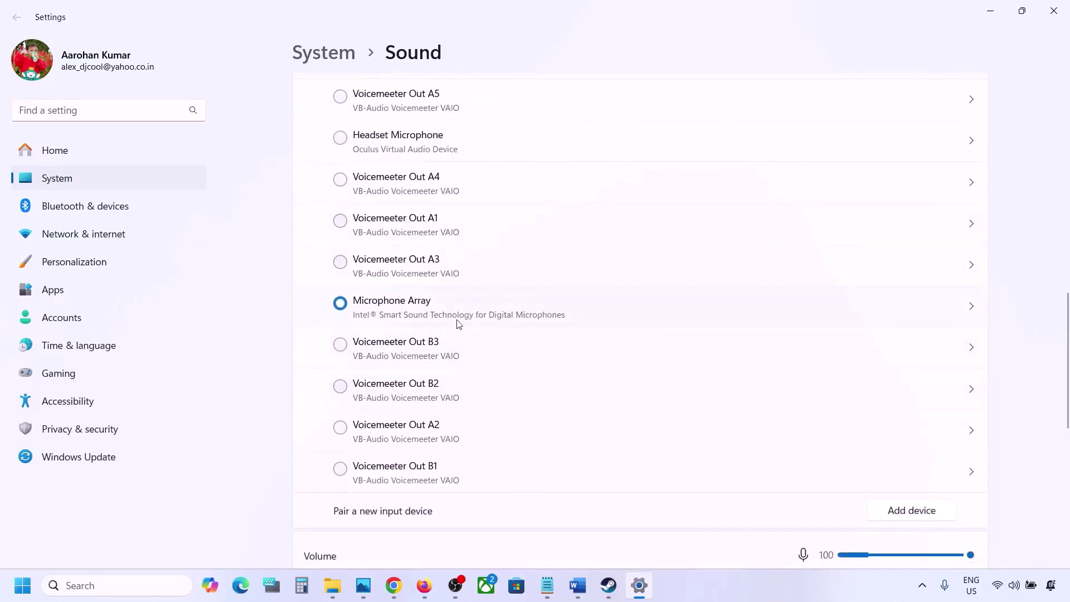
scroll(477, 321, "down", 4)
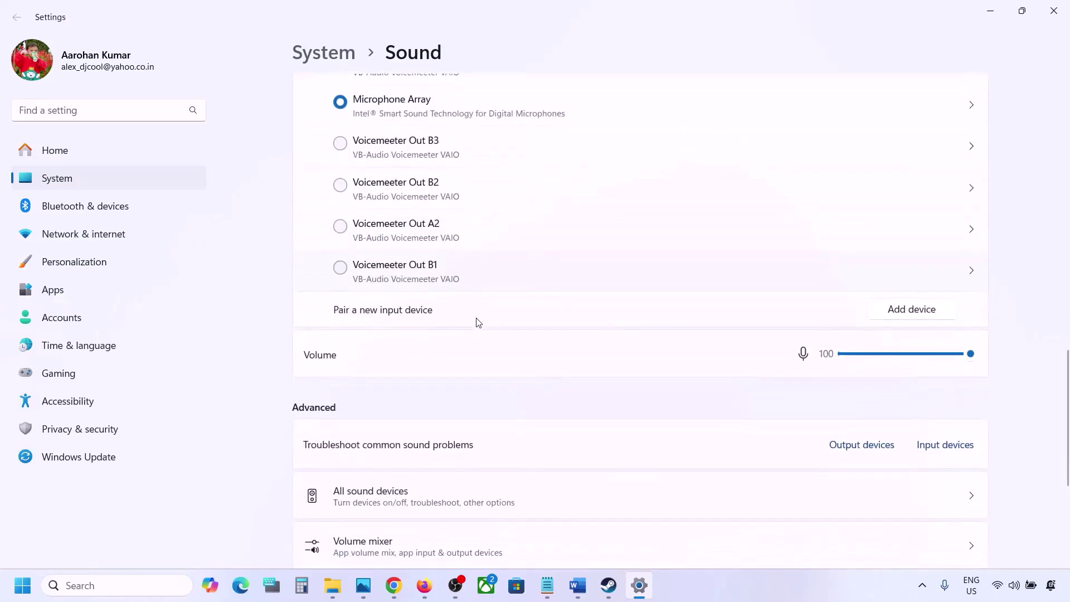
scroll(475, 268, "up", 3)
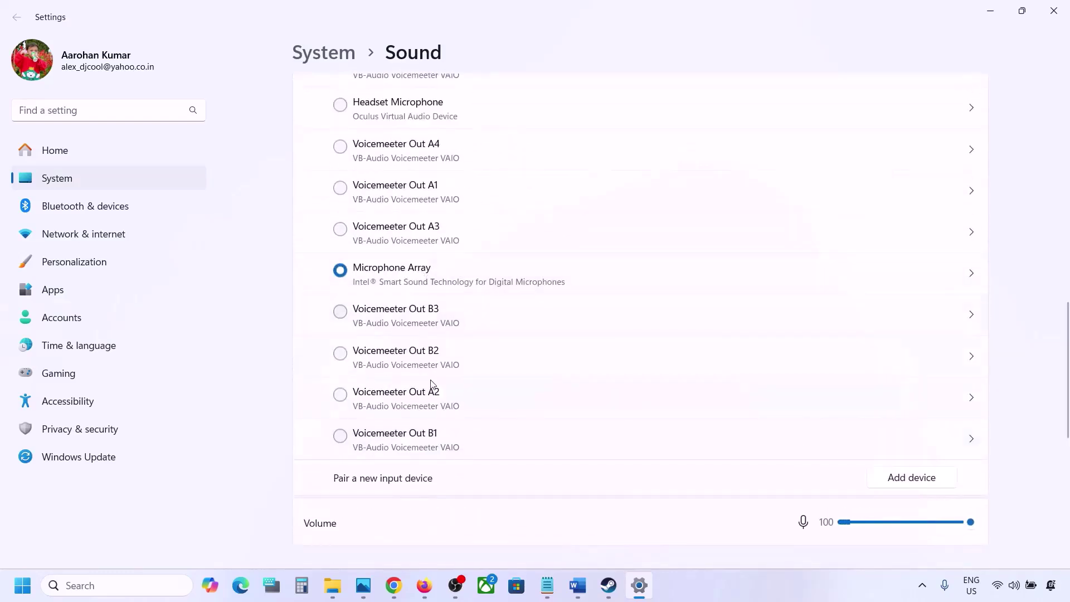
scroll(432, 388, "down", 3)
scroll(432, 384, "down", 1)
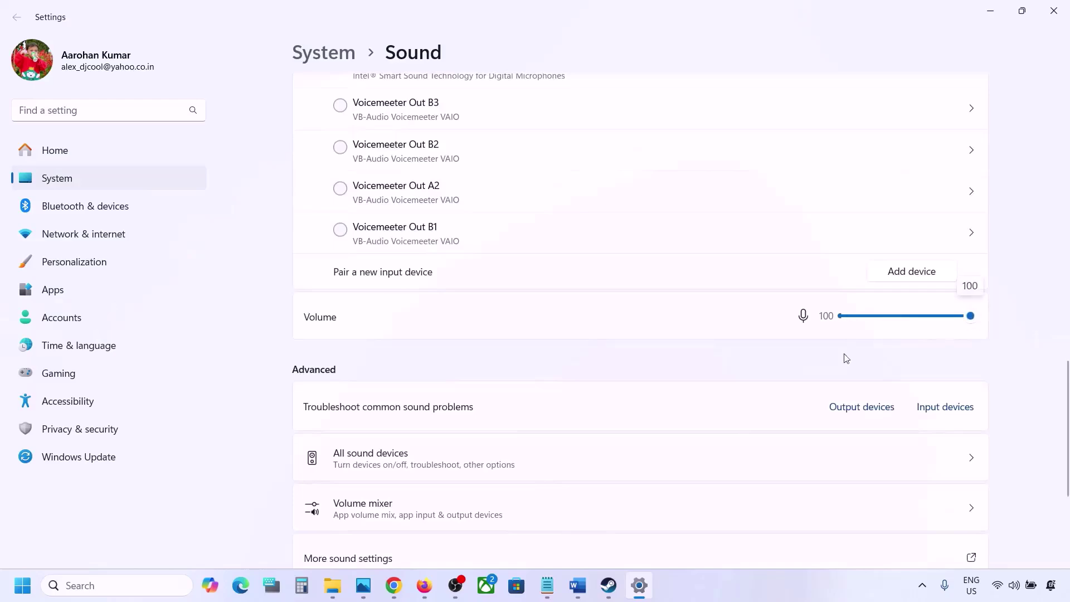
scroll(708, 382, "down", 1)
scroll(753, 323, "down", 3)
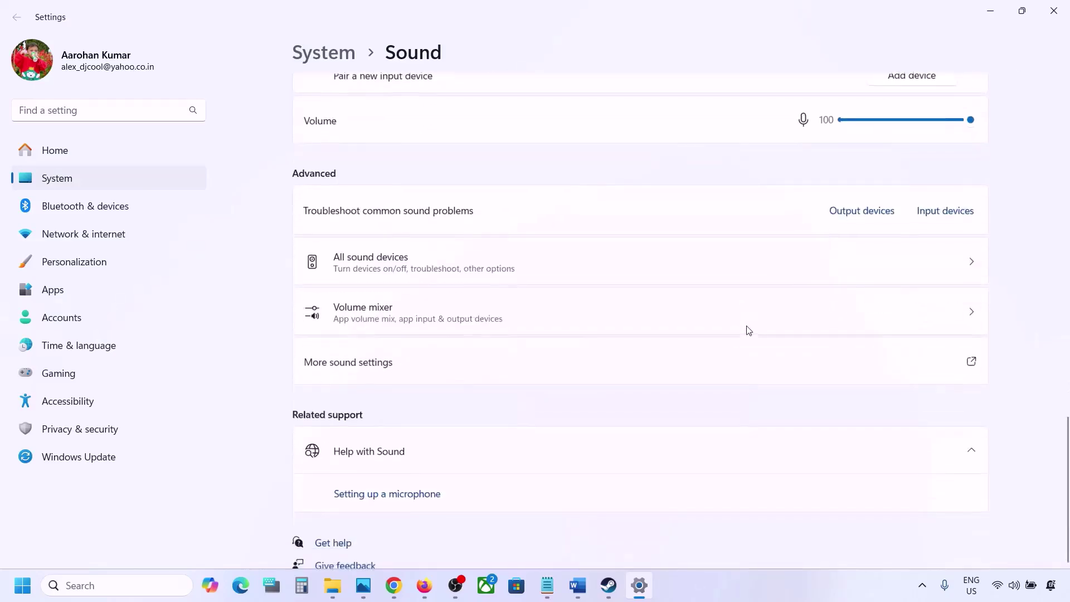
left_click(1065, 9)
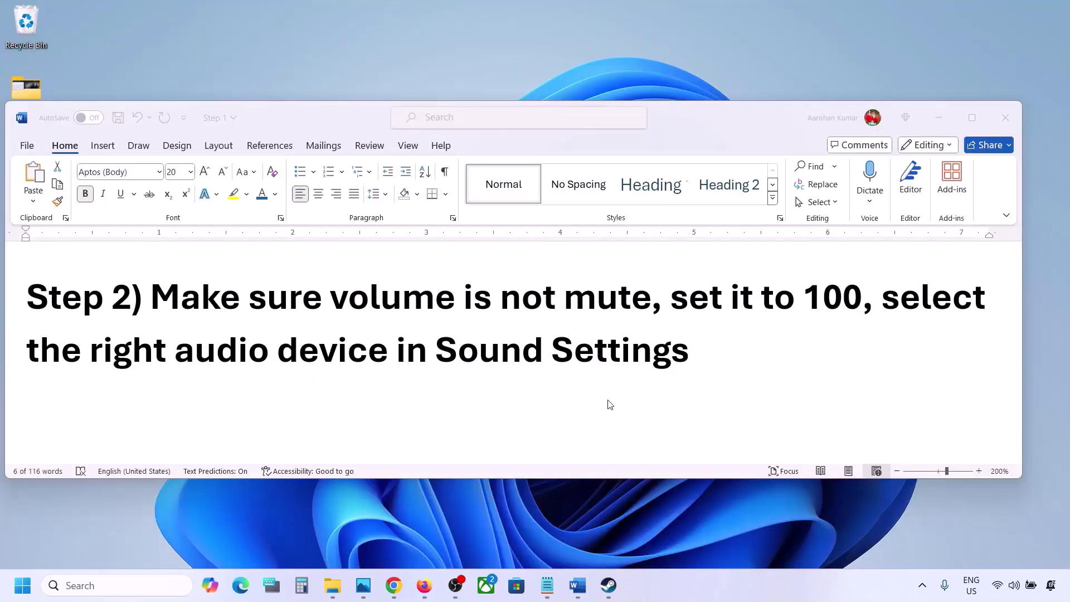
- Read Step 3 and Step 4 in the Word notes, about restarting the game and PC and setting the sound sample rate
scroll(496, 389, "down", 3)
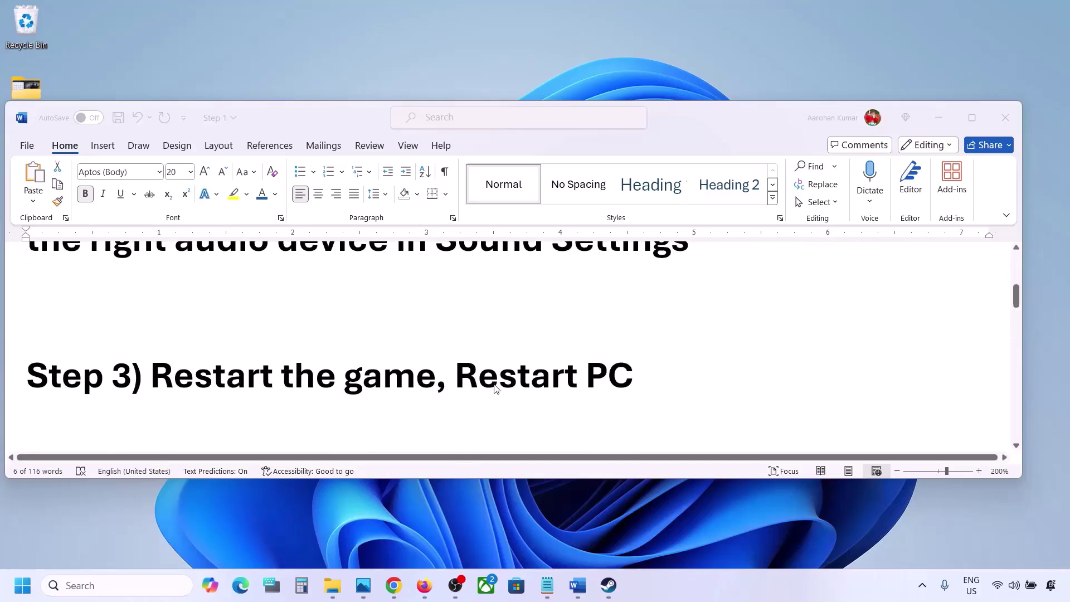
double_click(212, 376)
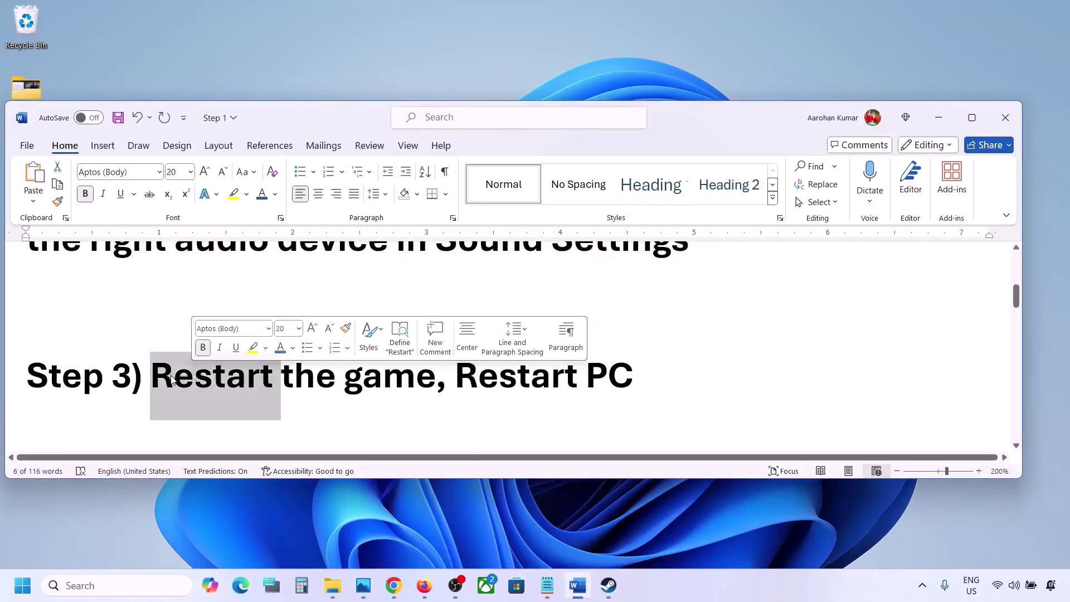
left_click(304, 372)
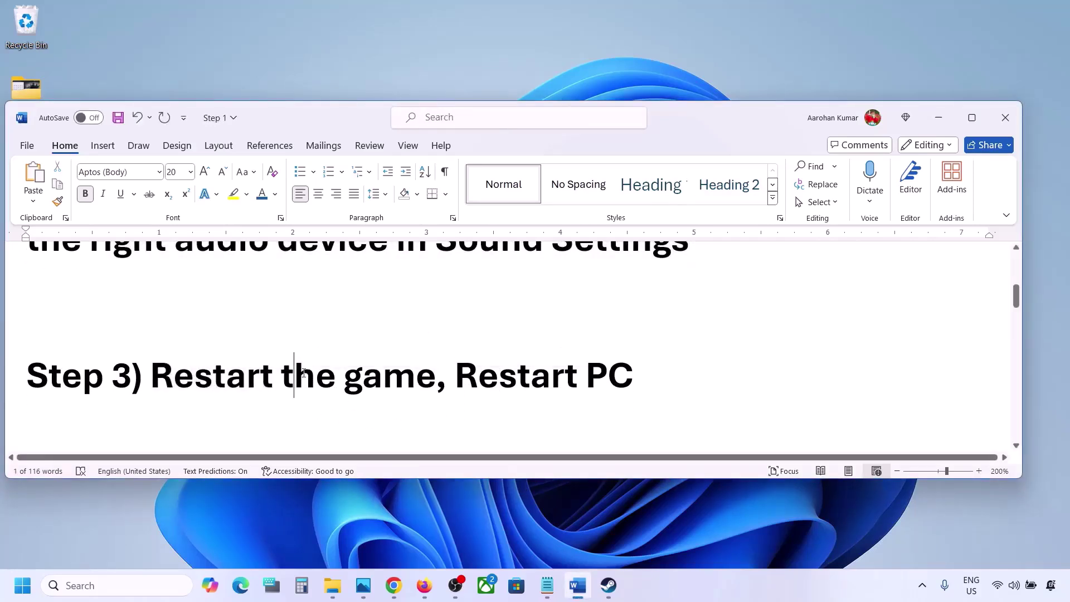
left_click_drag(275, 363, 635, 375)
left_click(458, 375)
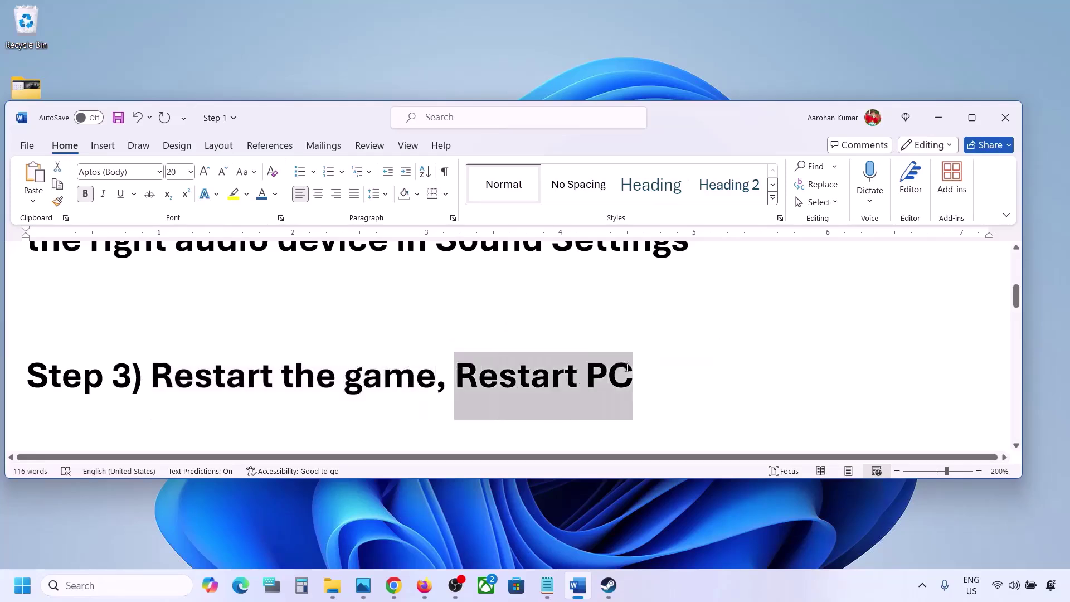
scroll(338, 367, "down", 5)
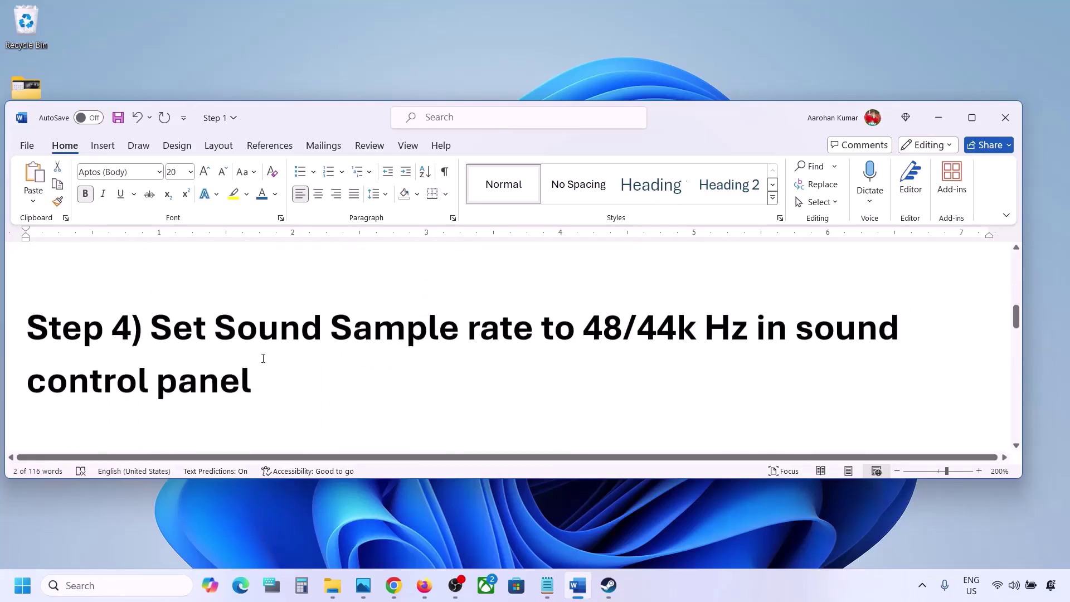
left_click_drag(155, 330, 681, 331)
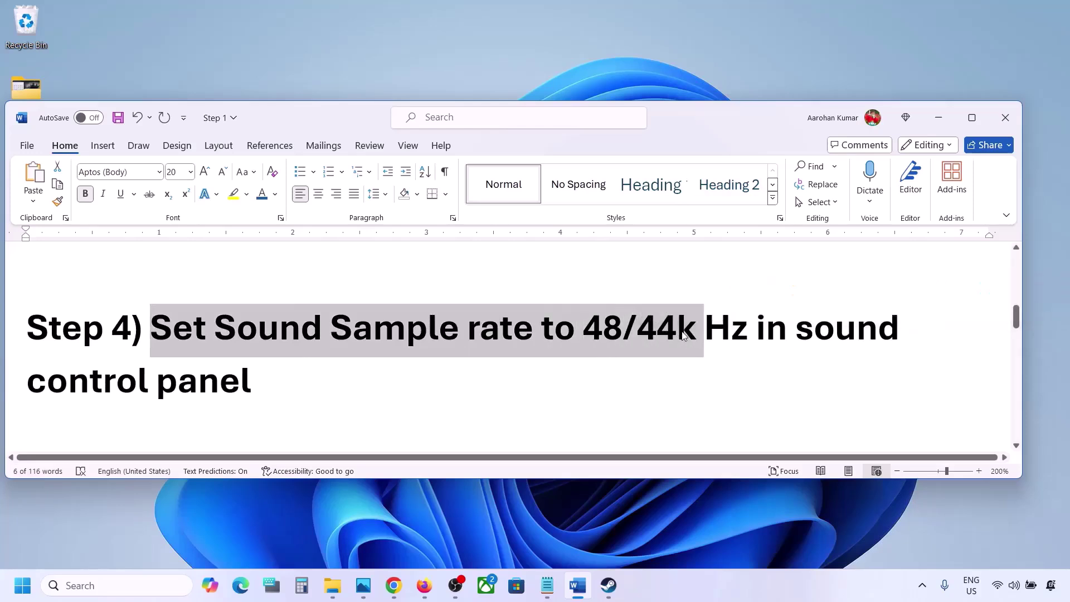
left_click(677, 331)
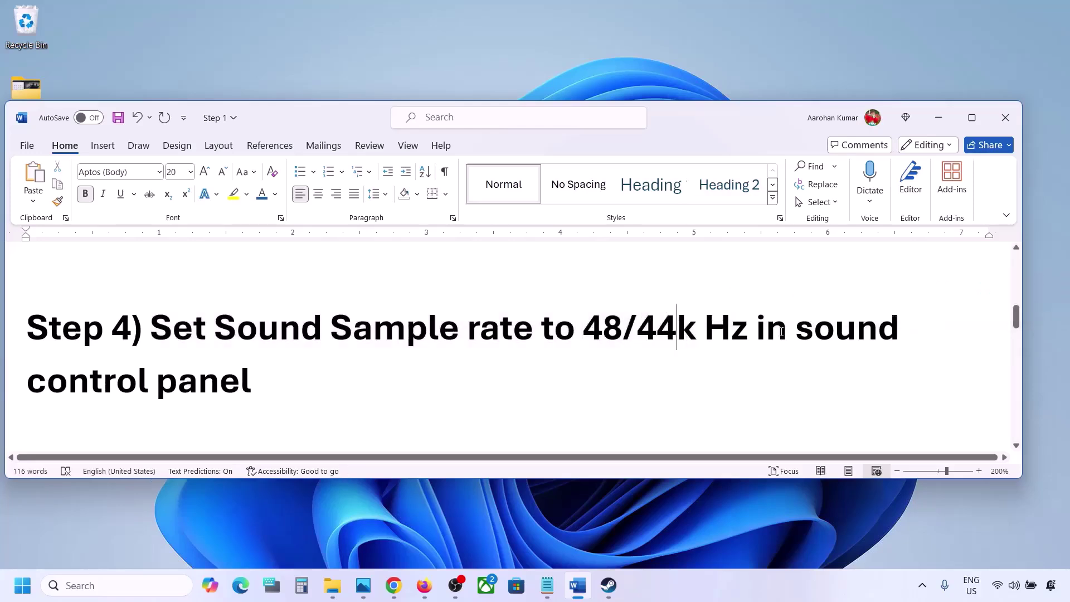
- Find and open Control Panel, and bring up the Sound dialog from Hardware and Sound
left_click(73, 585)
type("control")
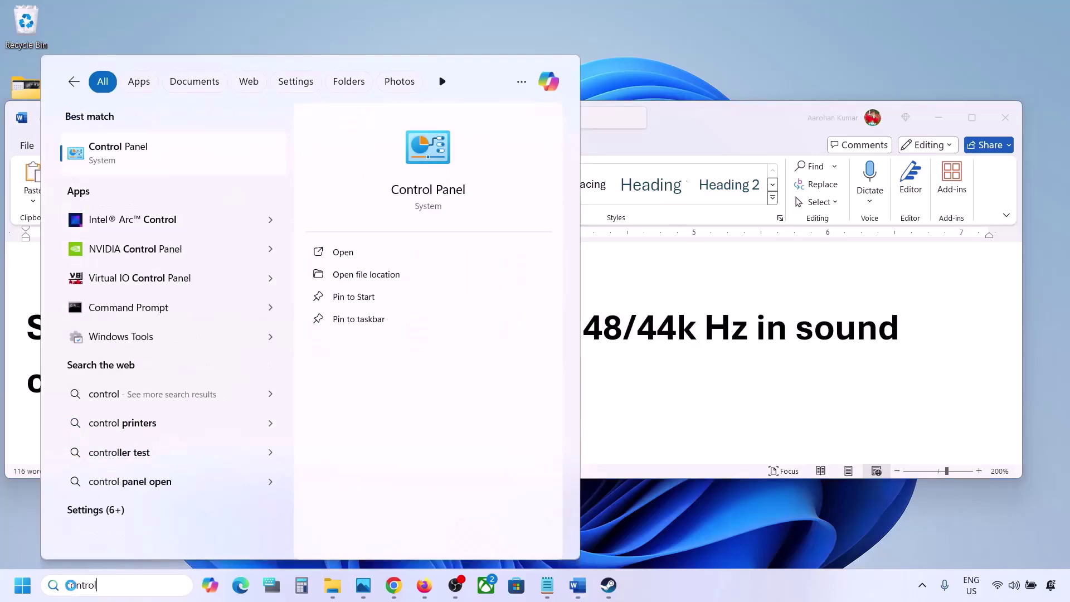
key("Return")
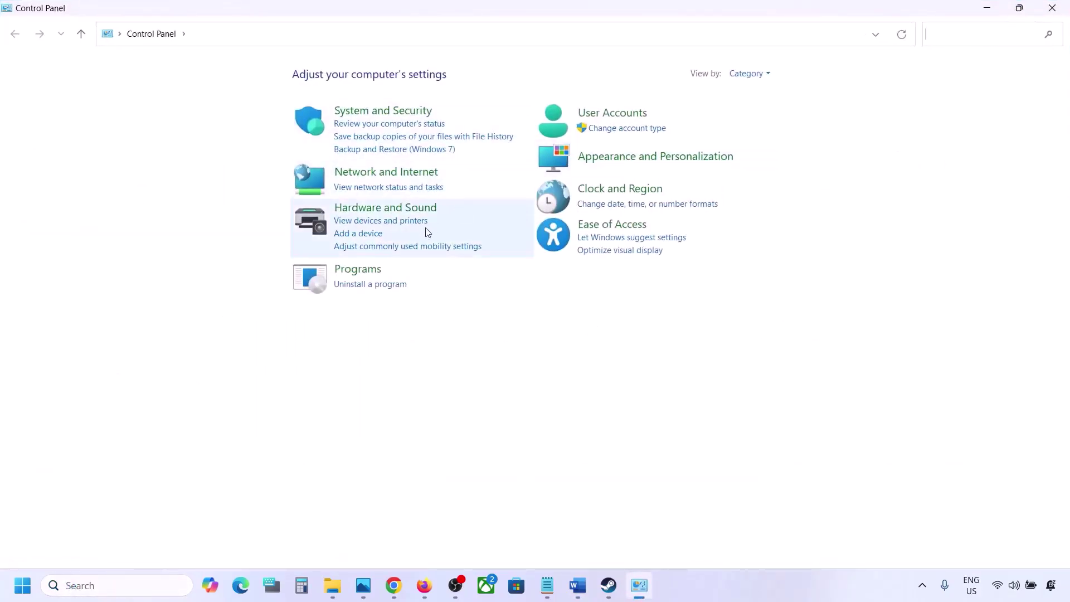
left_click(398, 212)
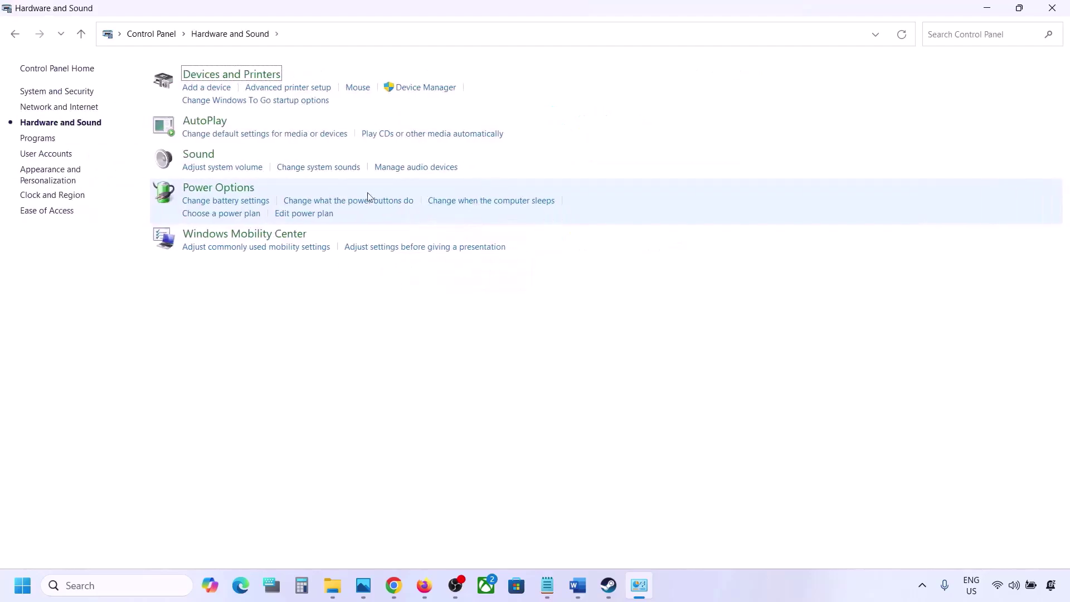
left_click(201, 159)
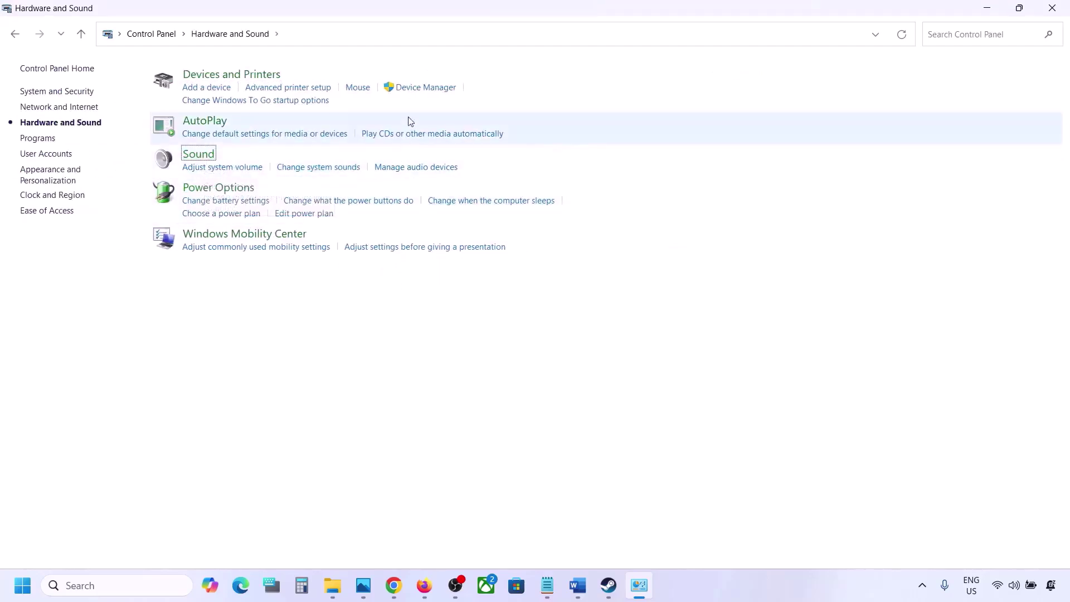
left_click_drag(207, 62, 481, 135)
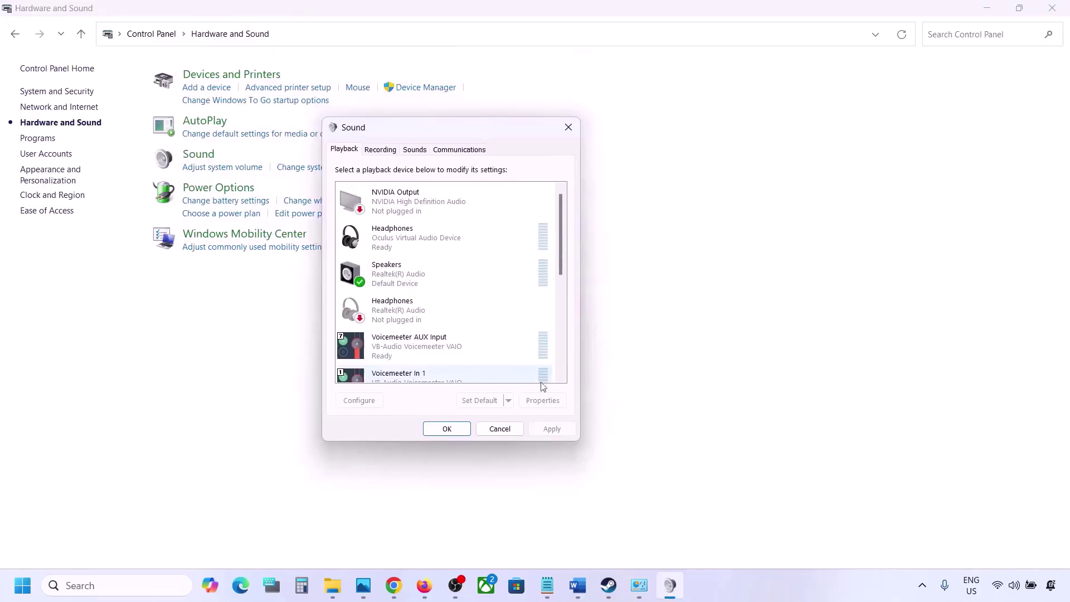
left_click(582, 584)
left_click(587, 584)
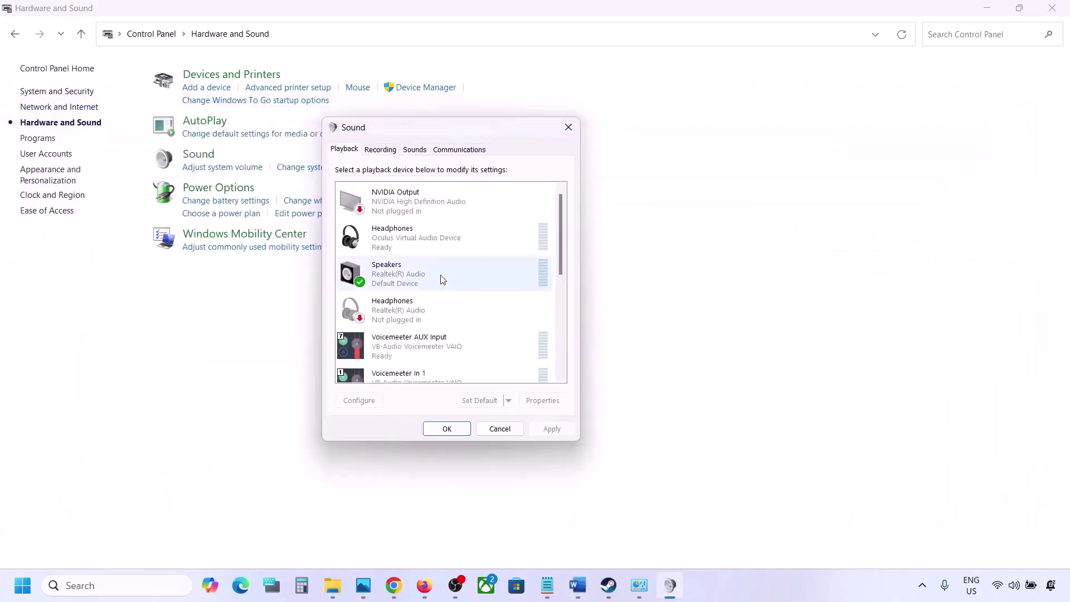
- Open the properties of the Realtek Speakers playback device and show their advanced format settings
left_click(394, 281)
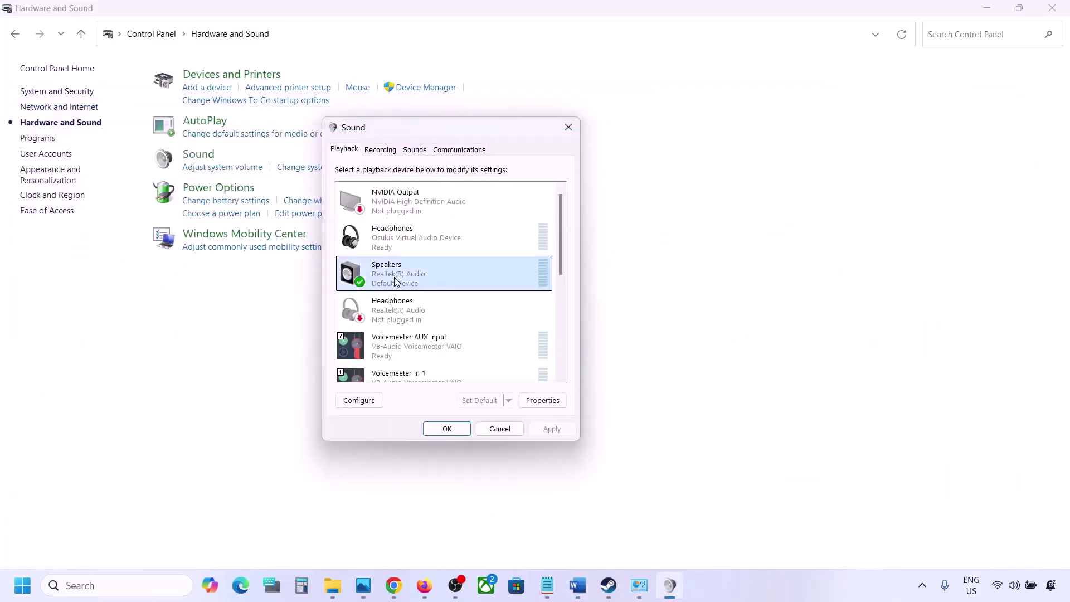
right_click(452, 278)
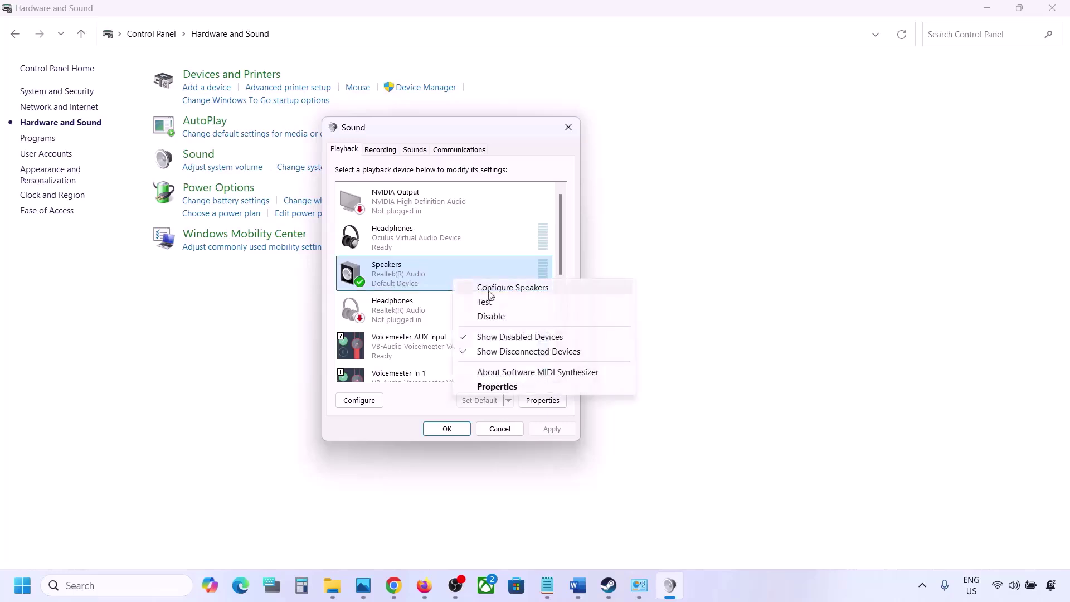
left_click(507, 386)
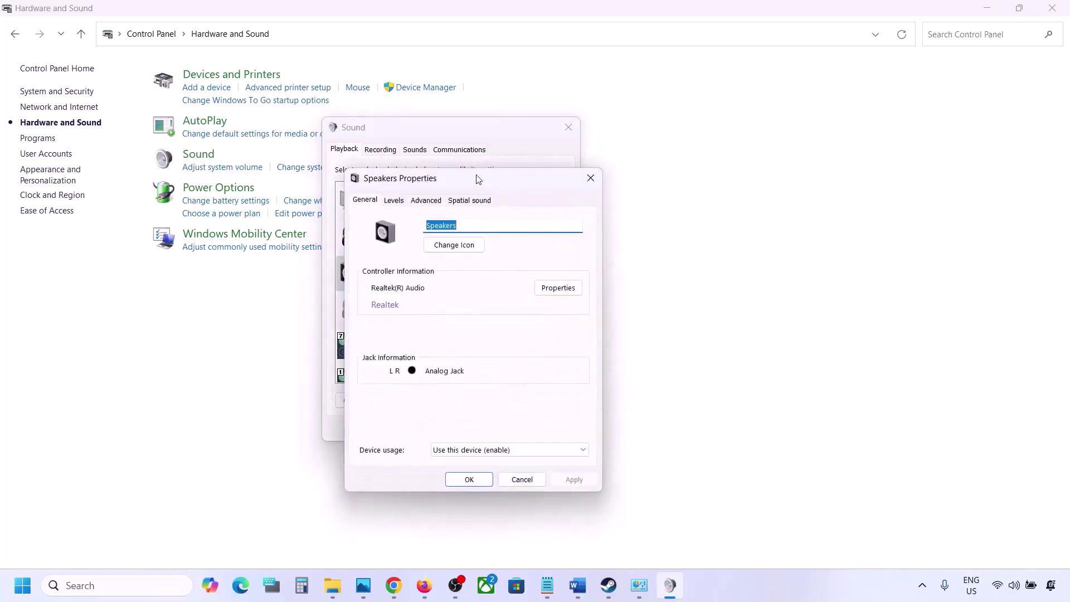
left_click_drag(479, 179, 535, 129)
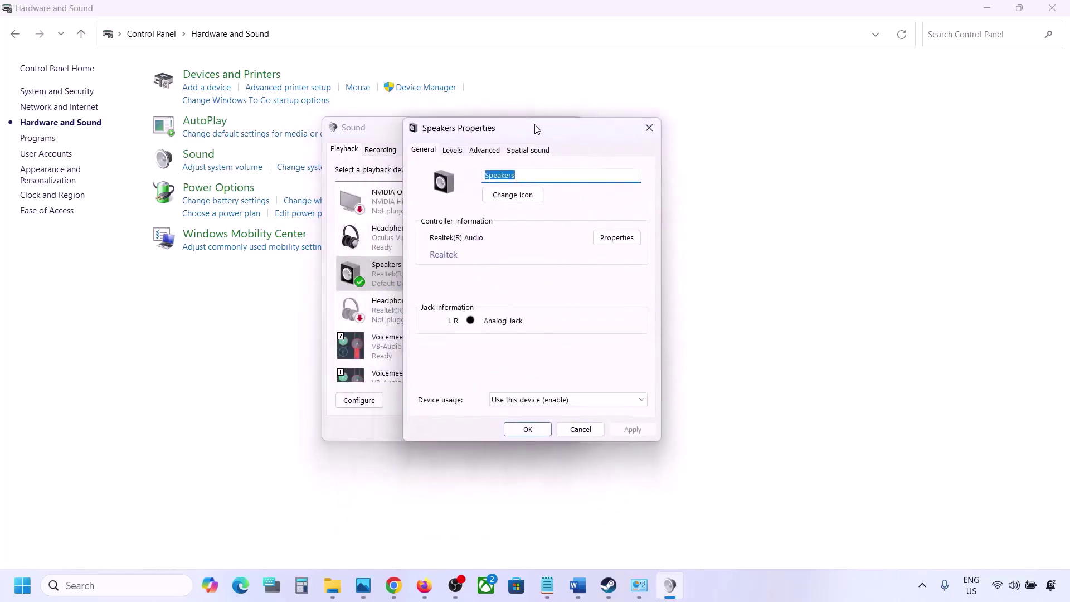
left_click(483, 151)
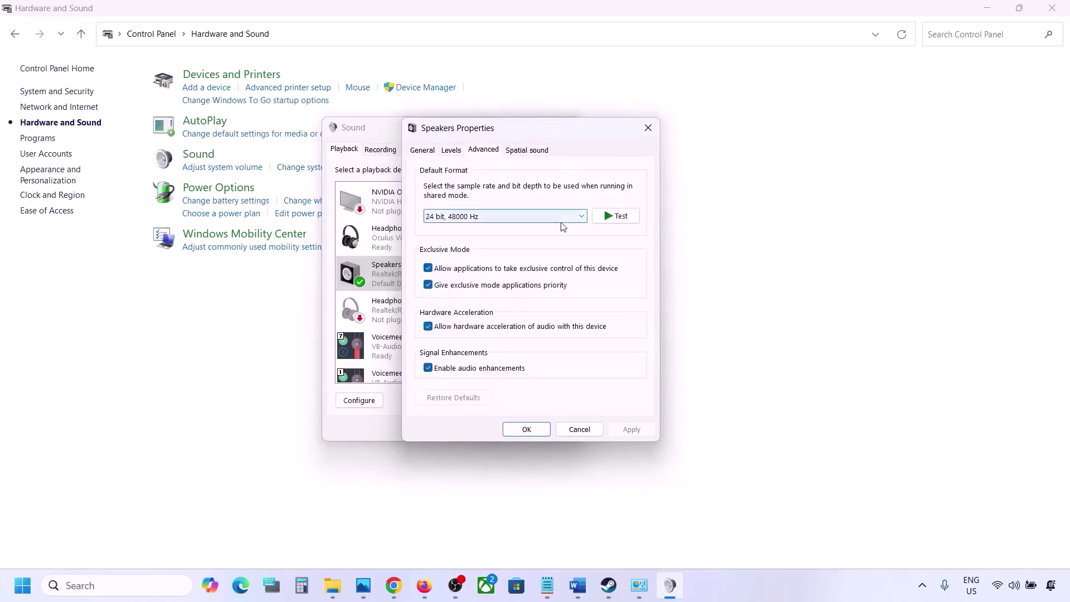
- Check the recommended sample rate in the Word notes and set the speakers' default format to 24 bit, 48000 Hz
left_click(583, 220)
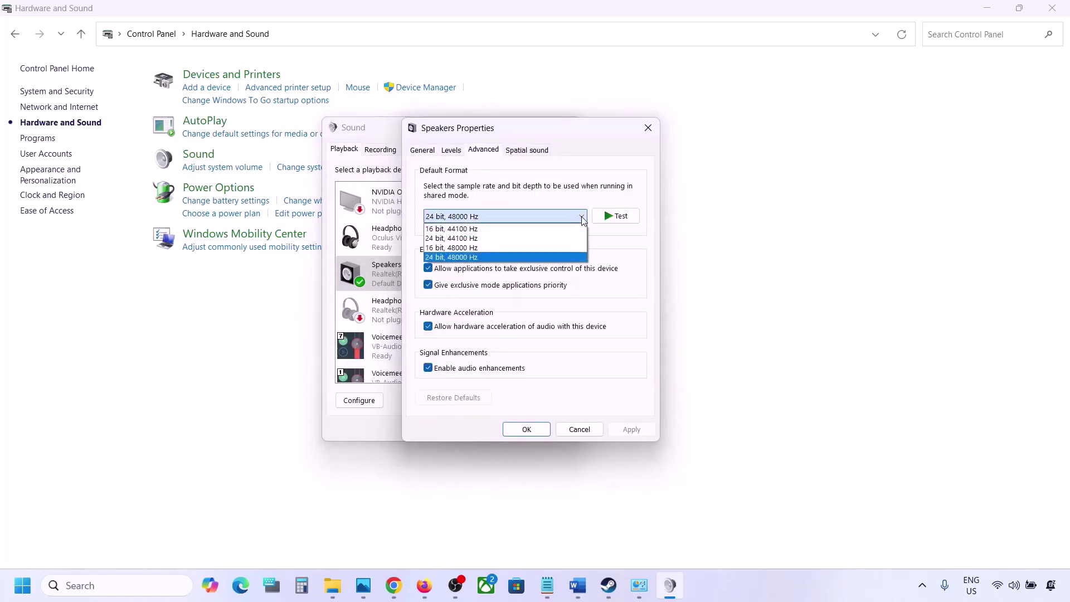
left_click(624, 268)
left_click(577, 585)
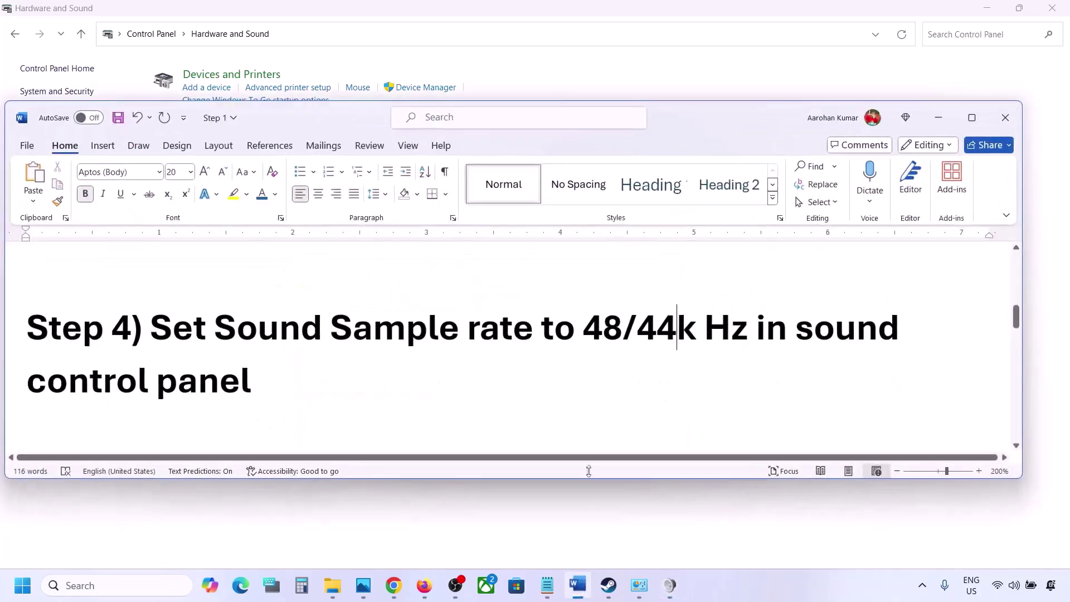
left_click_drag(584, 337, 697, 337)
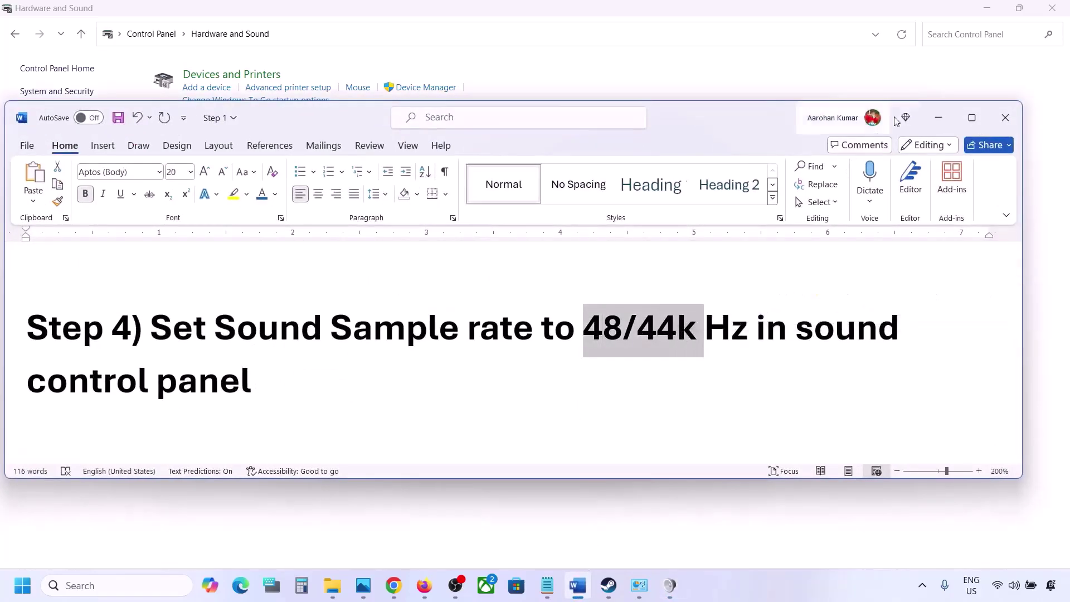
left_click(508, 216)
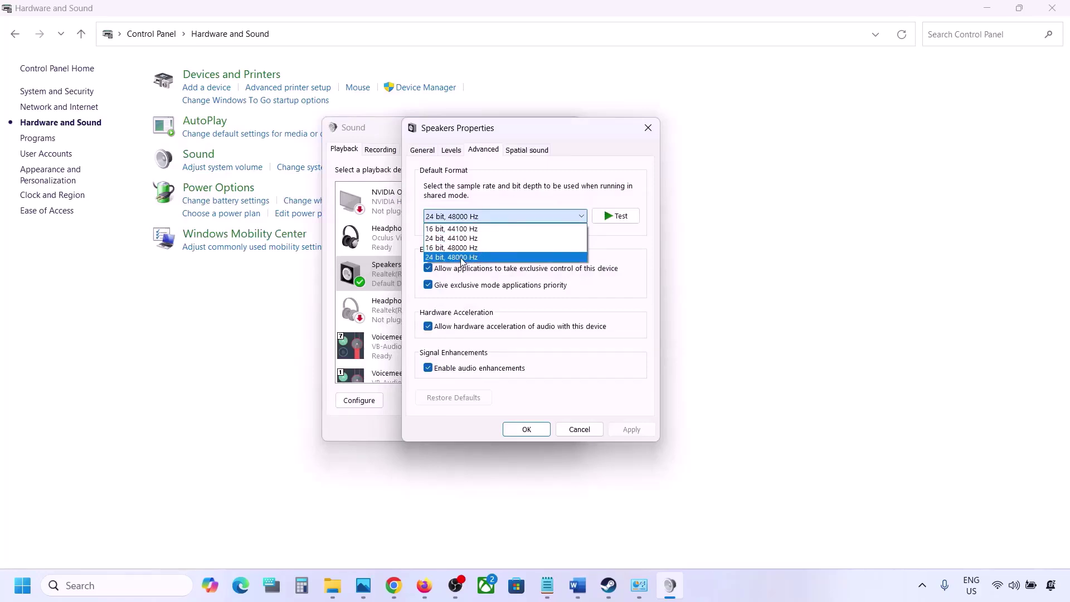
left_click(469, 258)
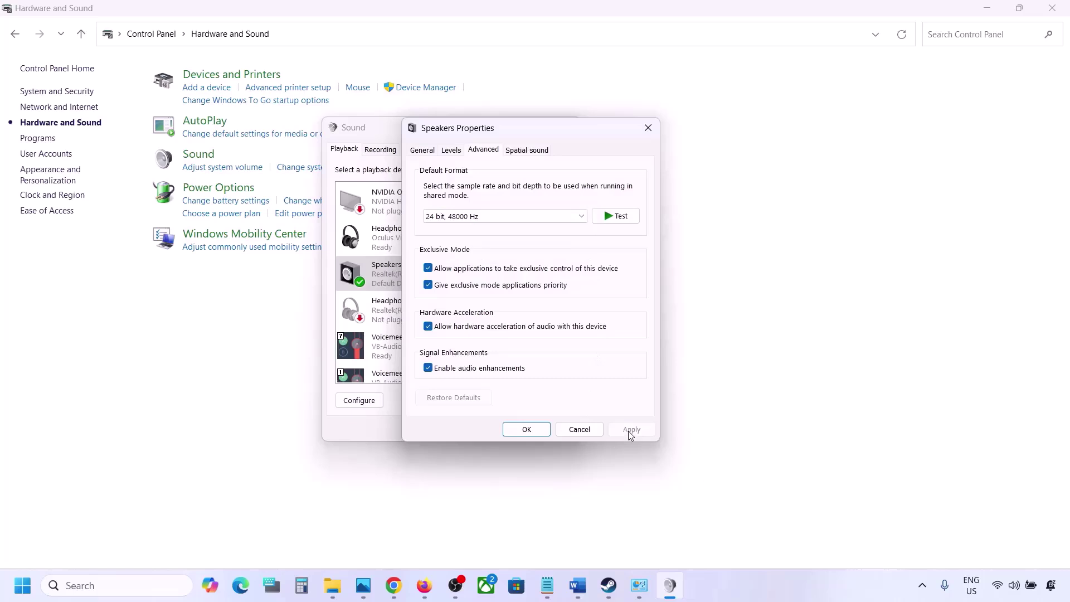
- Set the speakers' default format to 24 bit, 44100 Hz and apply it even though the device is in use
left_click(538, 221)
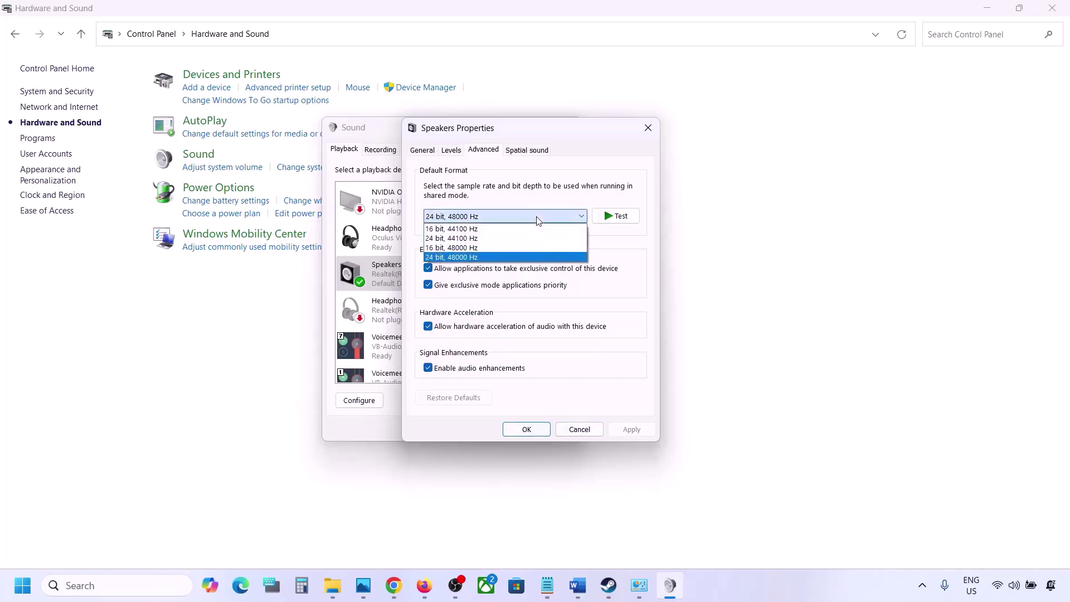
left_click(474, 239)
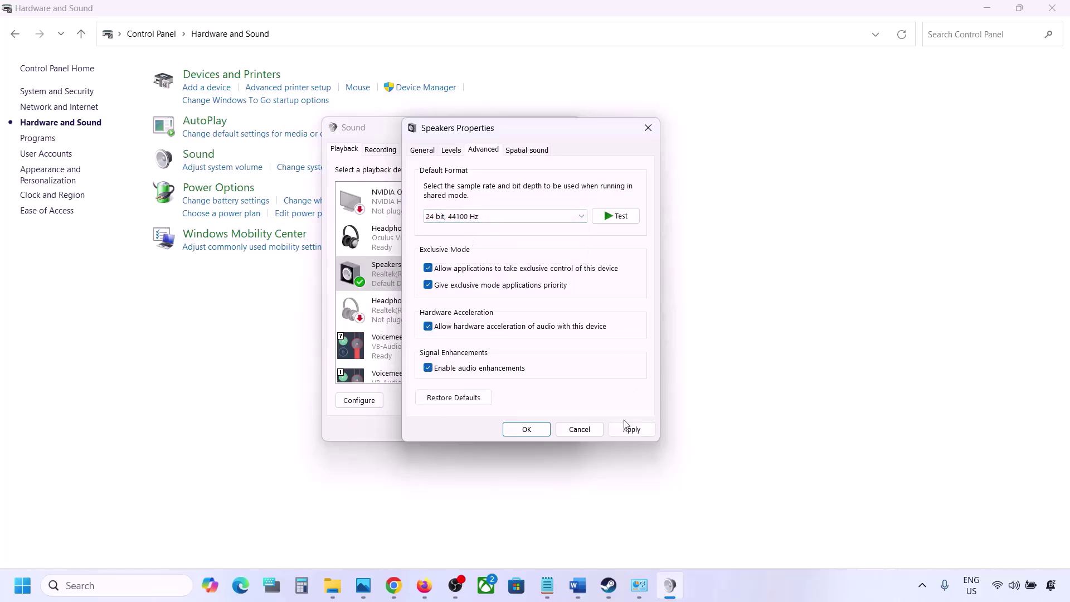
left_click(620, 435)
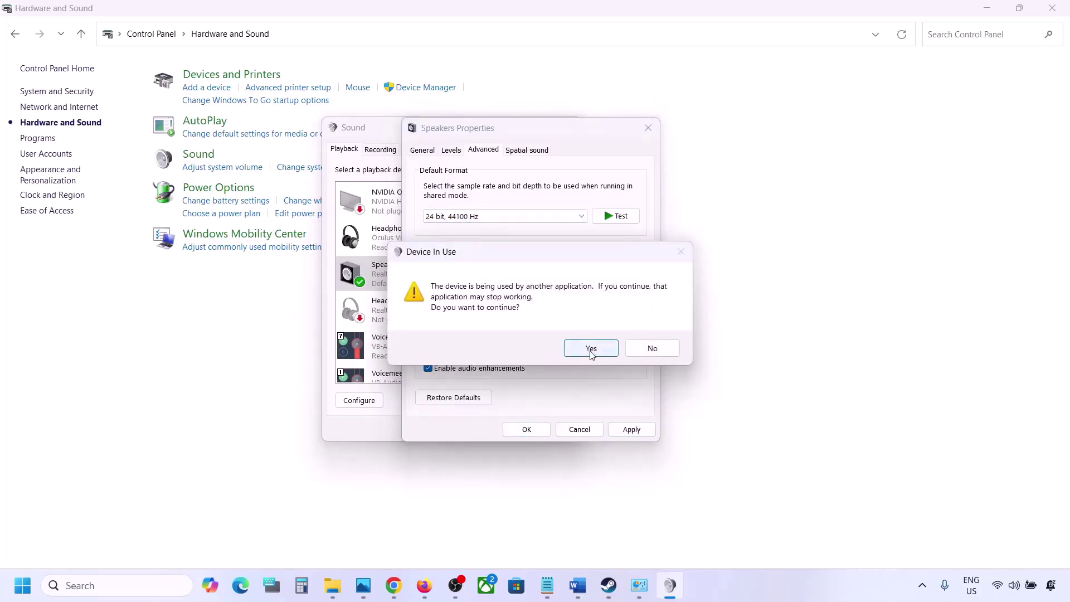
left_click(591, 350)
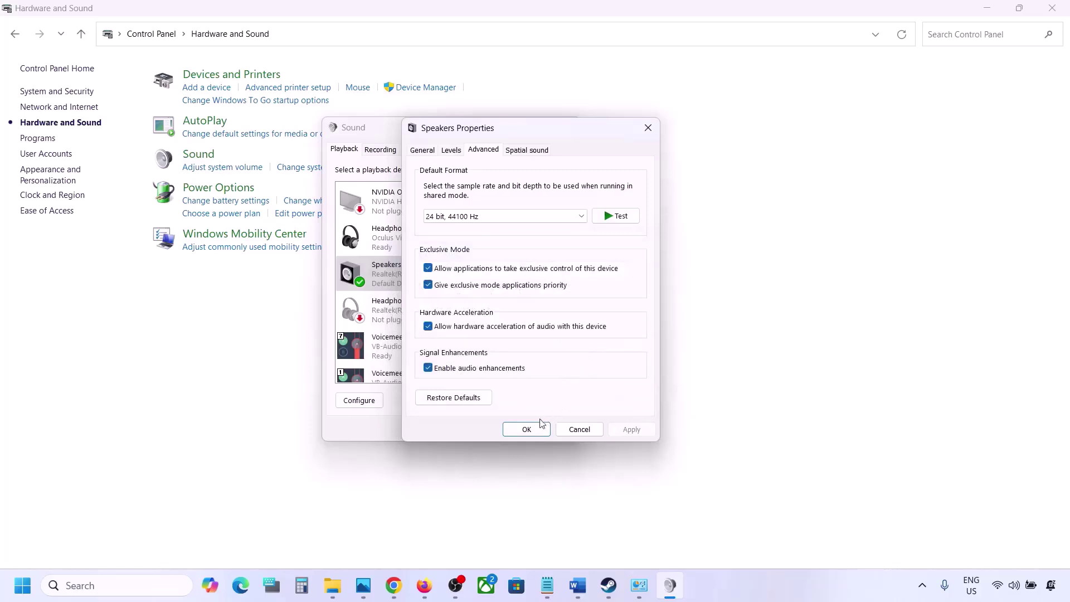
- Set the speakers' default format to 24 bit, 48000 Hz, apply it, and close the speaker properties and Sound dialogs
left_click(480, 217)
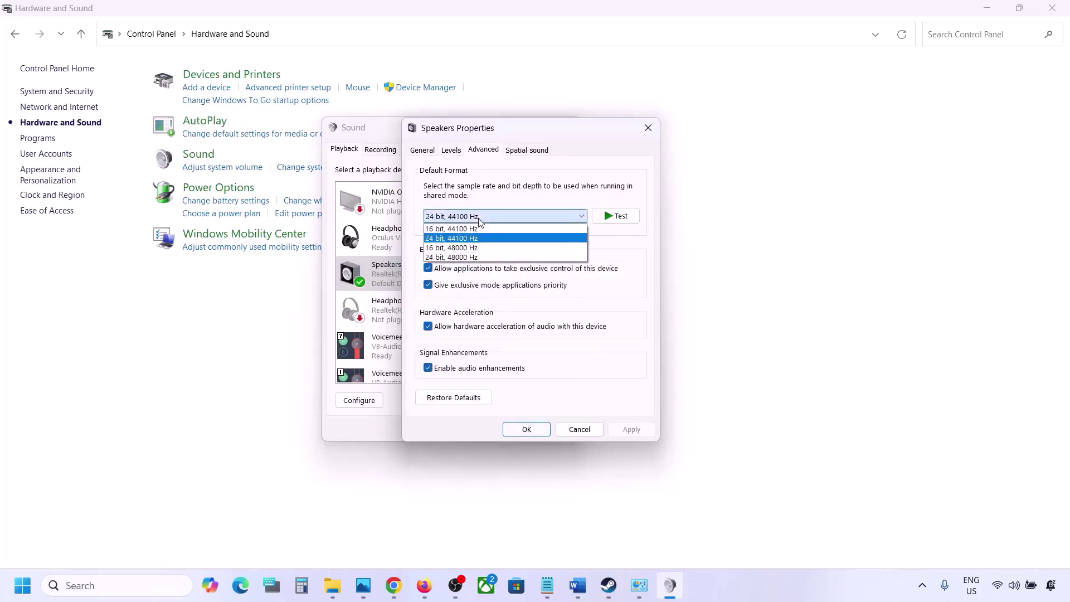
left_click(464, 257)
left_click(623, 434)
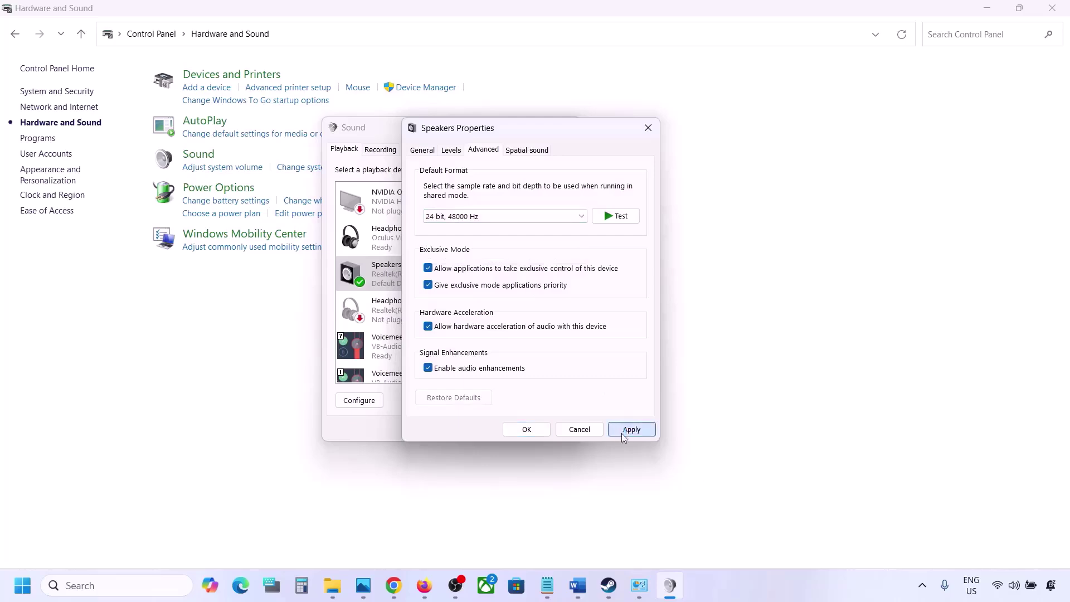
left_click(526, 429)
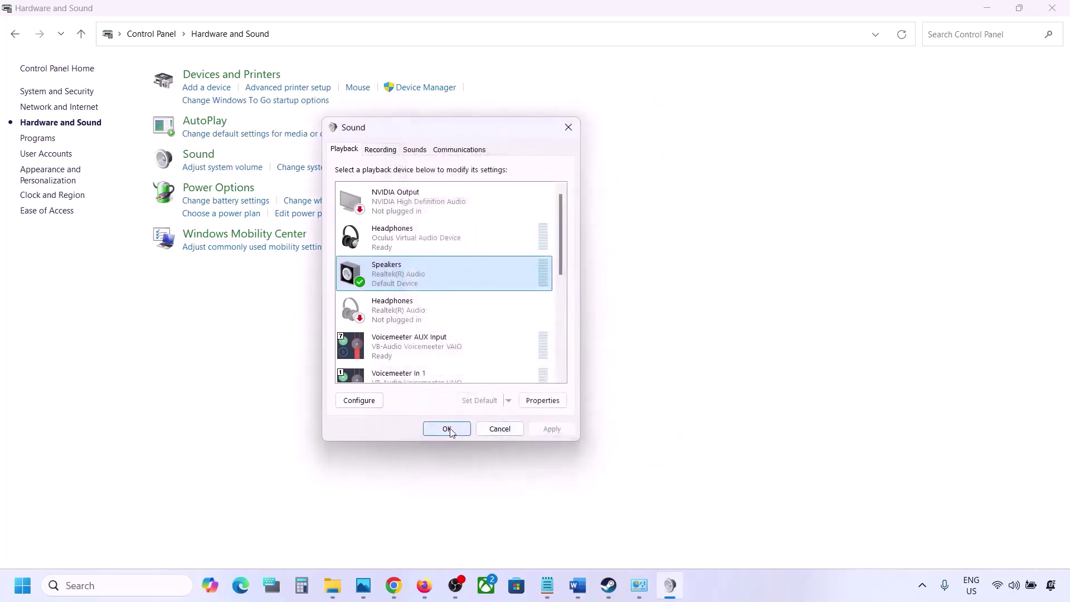
left_click(448, 429)
- Switch to the Word notes and read Step 5 about disconnecting the controller and Step 6 about spatial sound
left_click(577, 585)
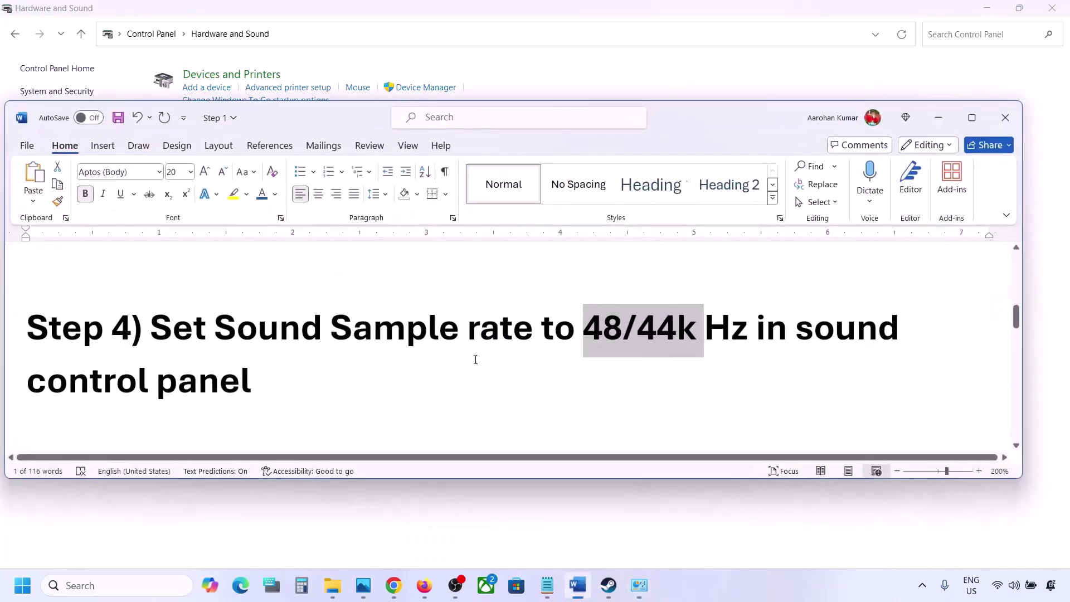
scroll(440, 351, "down", 4)
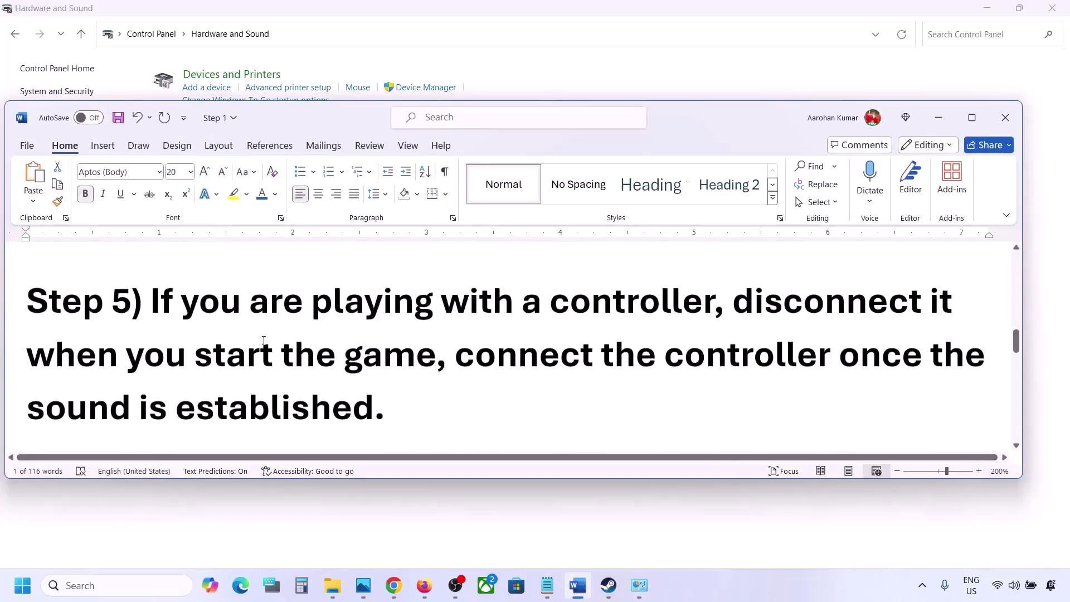
left_click_drag(173, 308, 929, 358)
left_click_drag(573, 389, 376, 399)
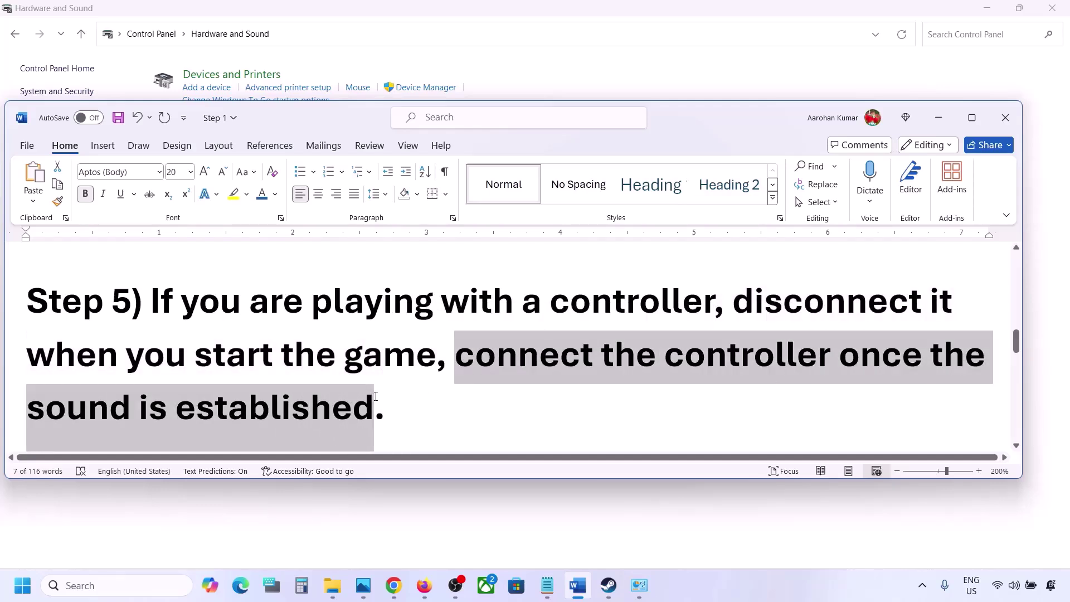
left_click(376, 396)
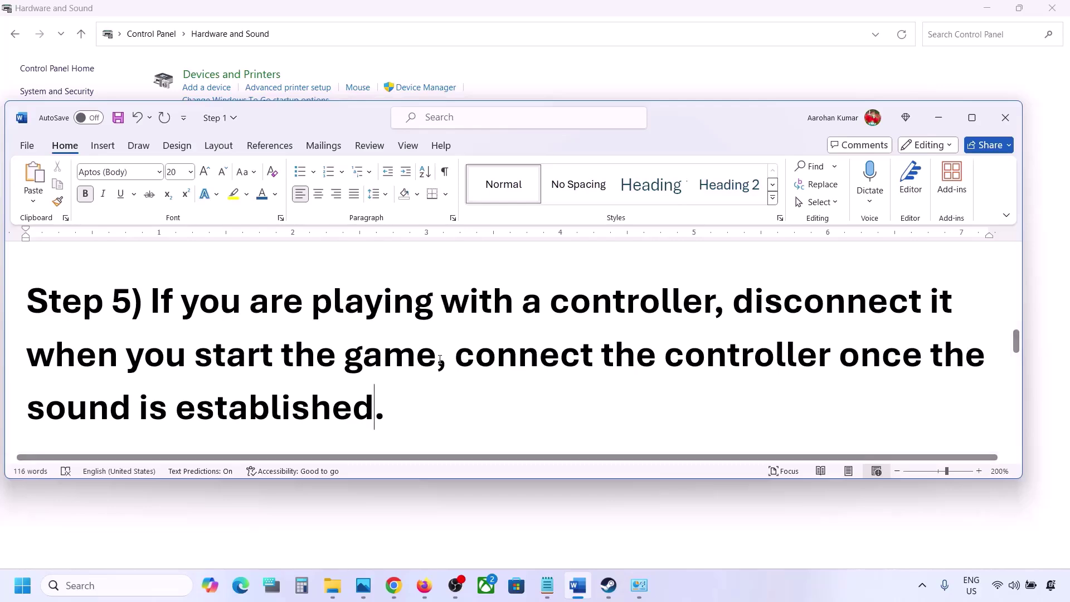
scroll(440, 359, "down", 4)
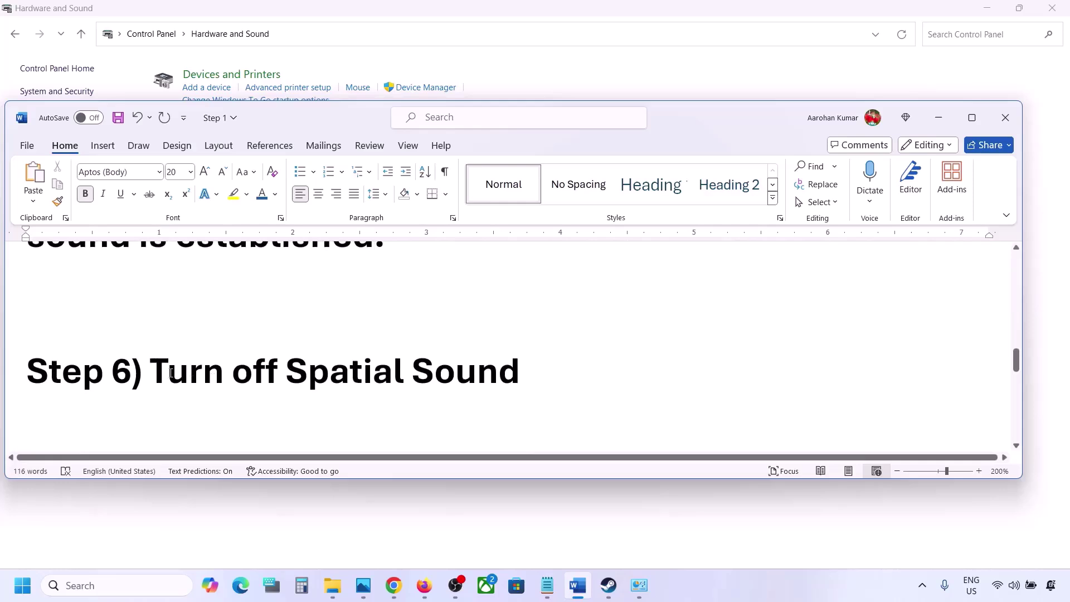
left_click_drag(171, 373, 504, 349)
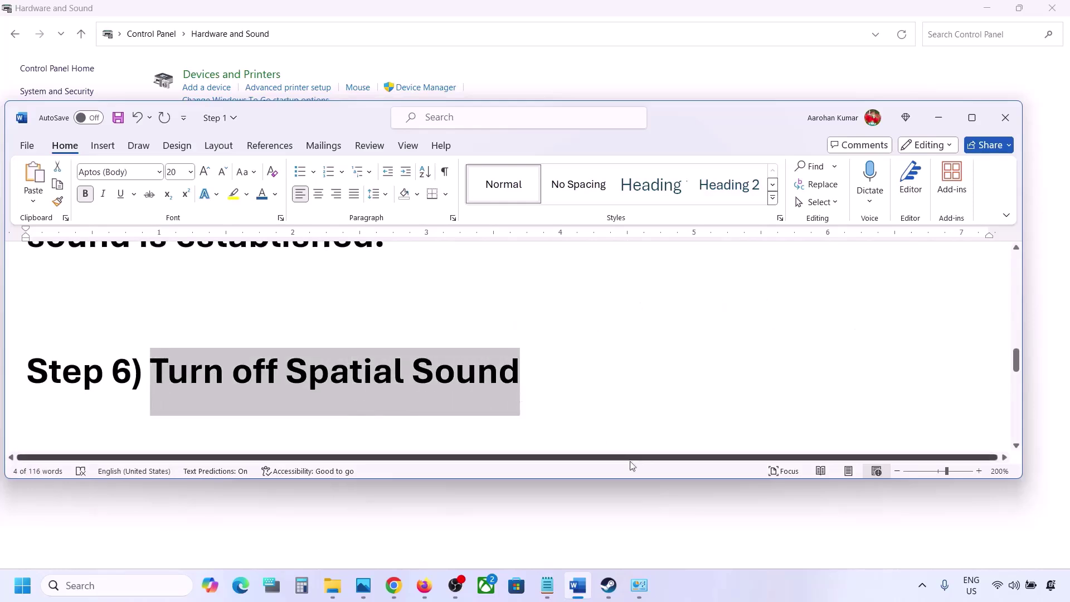
- Search Windows for Control Panel and open the Sound dialog from its Hardware and Sound category
left_click(107, 585)
type("control")
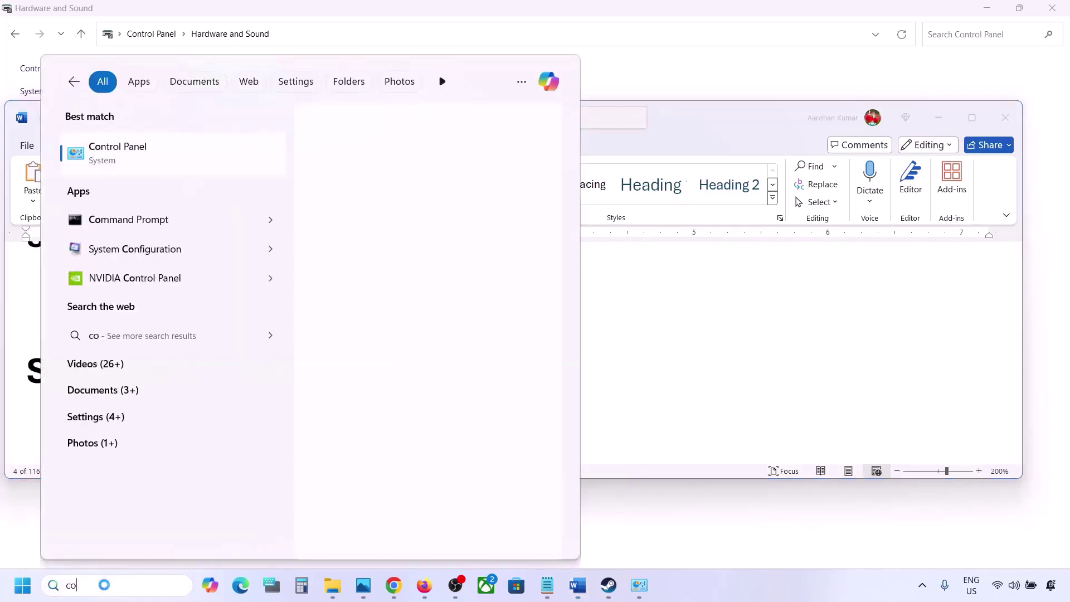
key("Return")
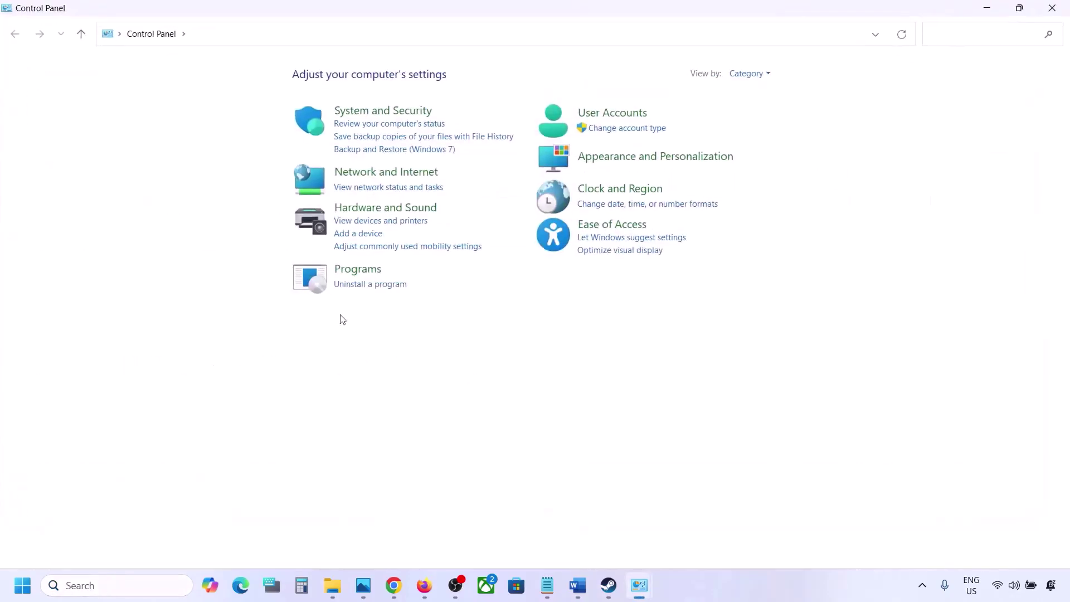
left_click(375, 208)
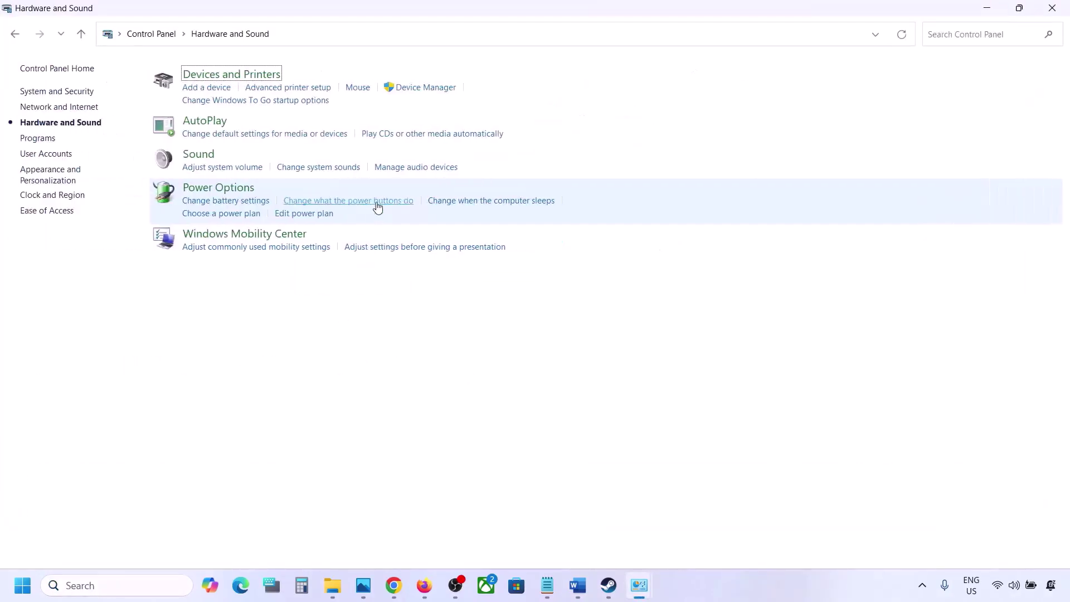
left_click(206, 159)
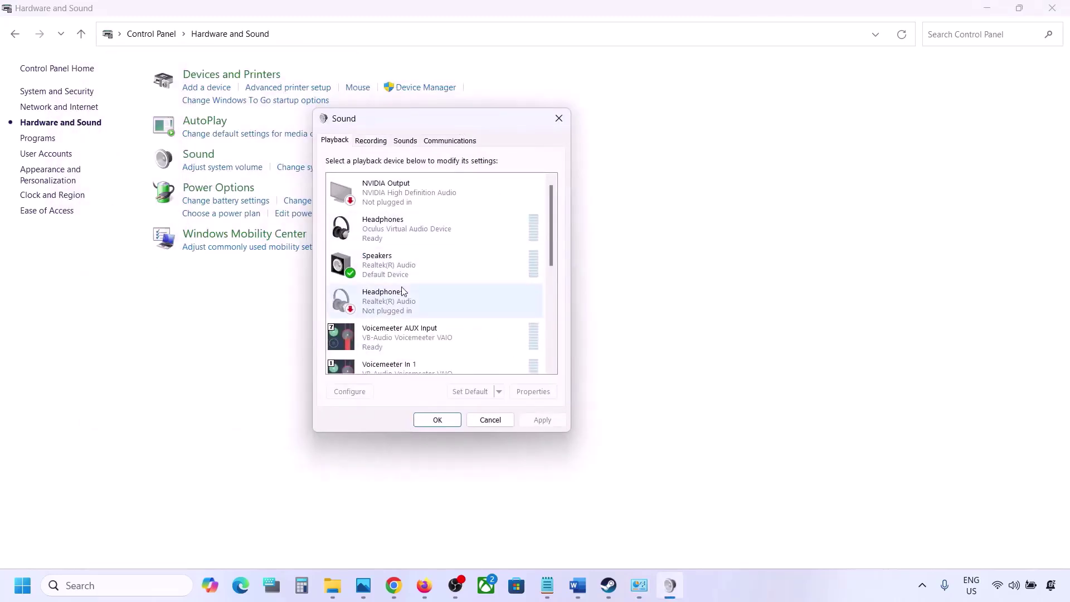
- Set the spatial sound format of the Realtek Speakers playback device to Off in its properties and close the sound dialogs
left_click(396, 272)
right_click(411, 265)
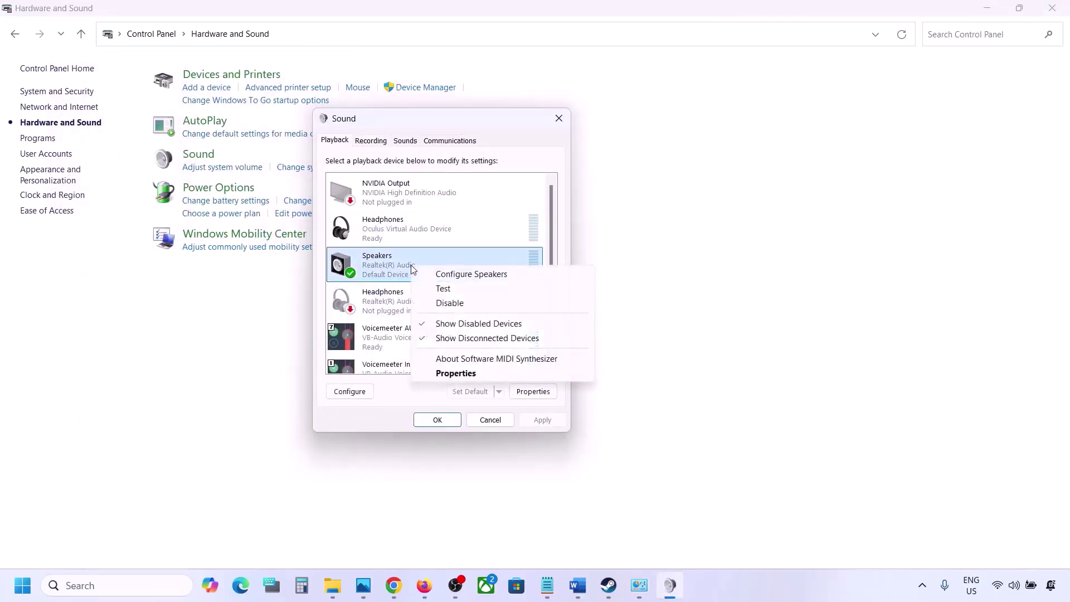
left_click(456, 373)
left_click(470, 191)
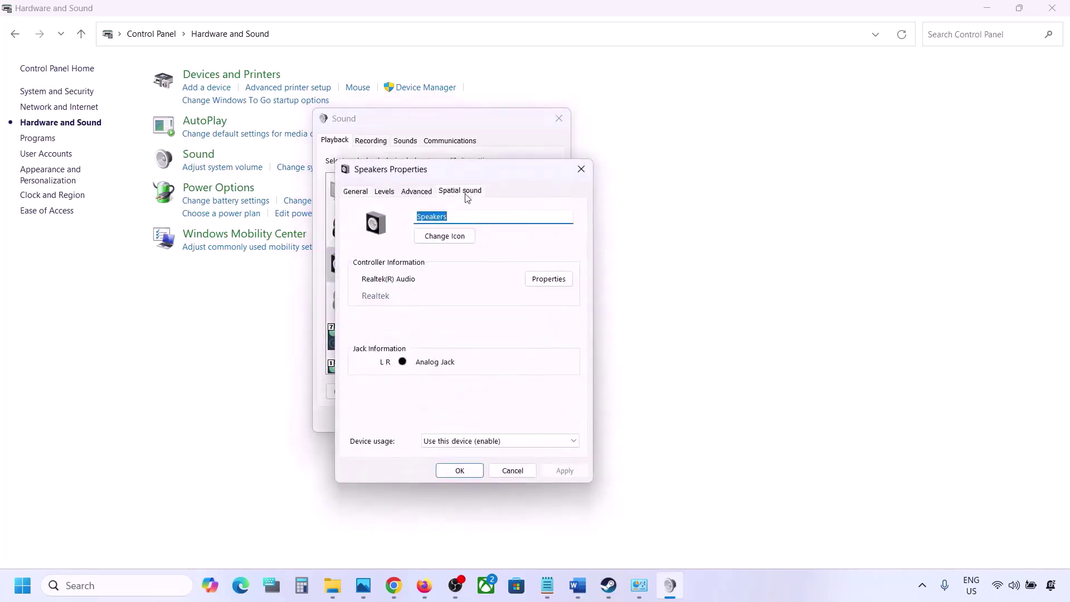
left_click(393, 257)
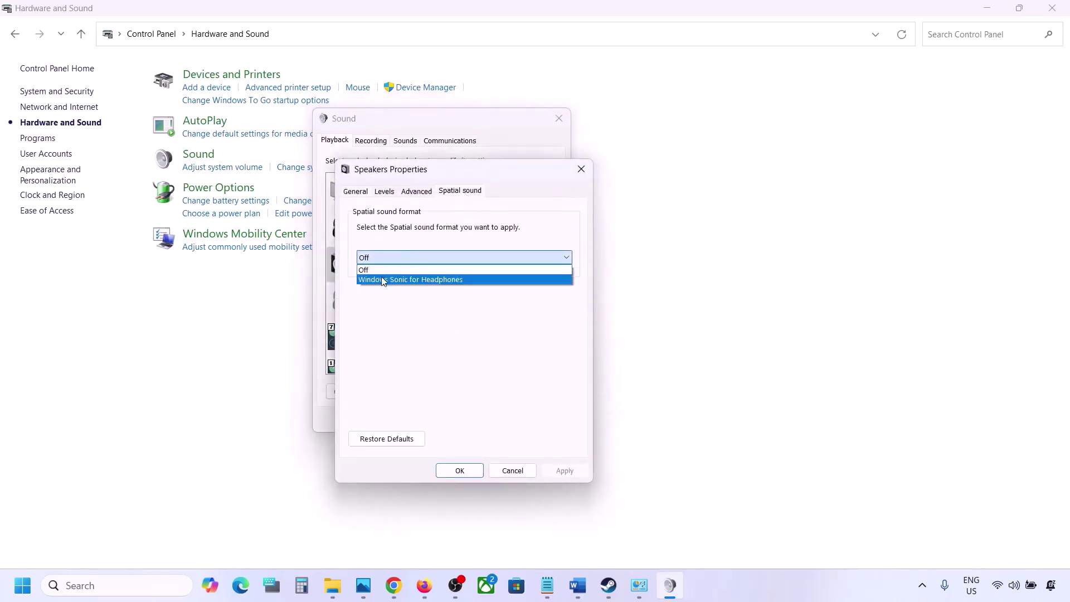
left_click(370, 270)
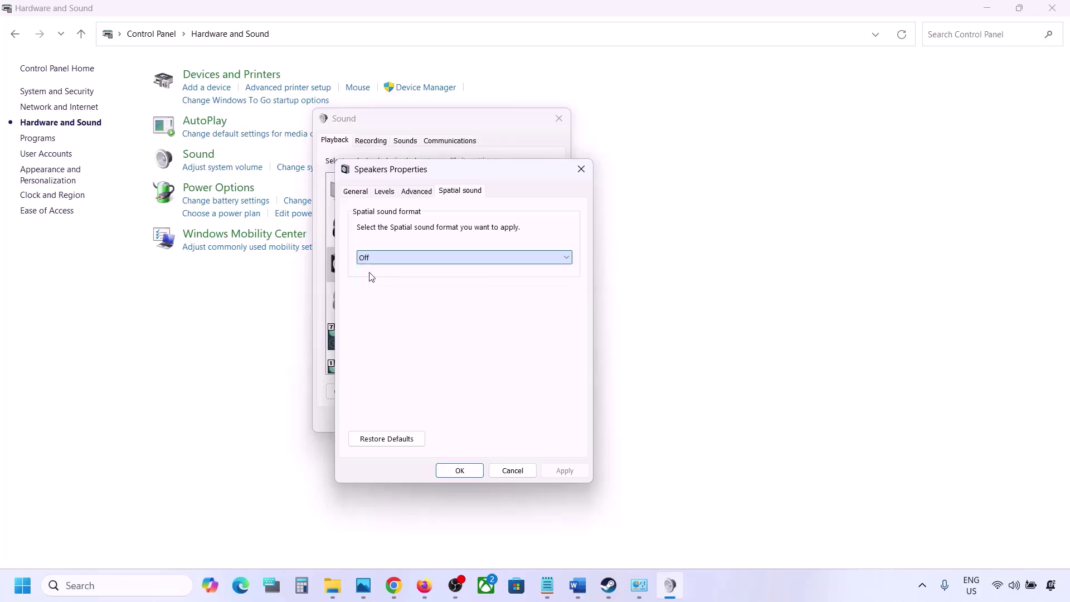
left_click(564, 471)
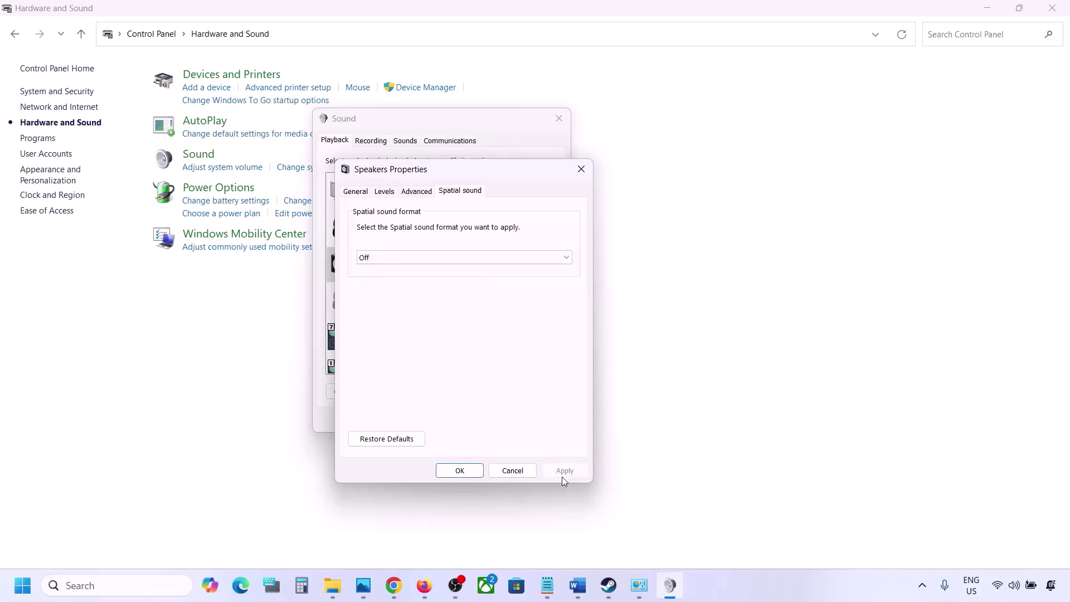
left_click(462, 471)
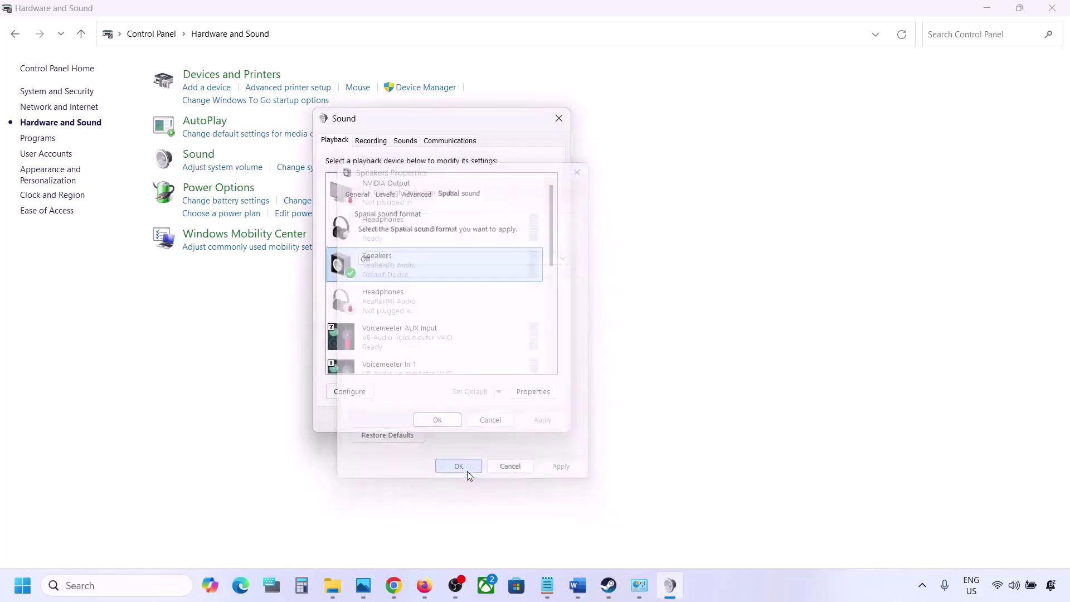
left_click(451, 422)
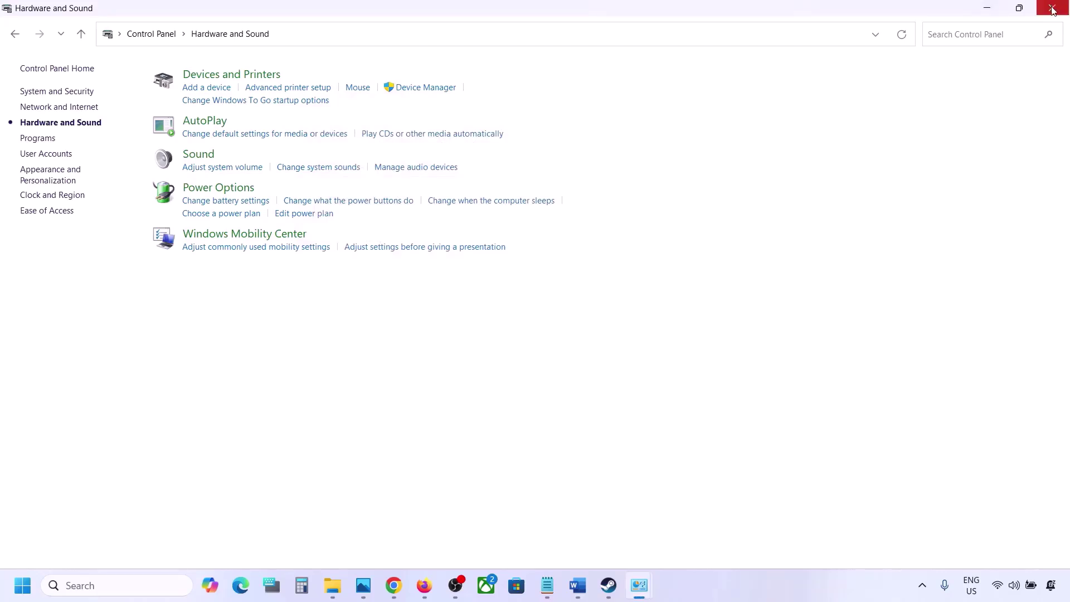
- Return to the Word notes, maximize the window, and read Step 7 about disabling Oculus and Voicemeeter audio devices
key("alt+Tab")
scroll(490, 372, "down", 4)
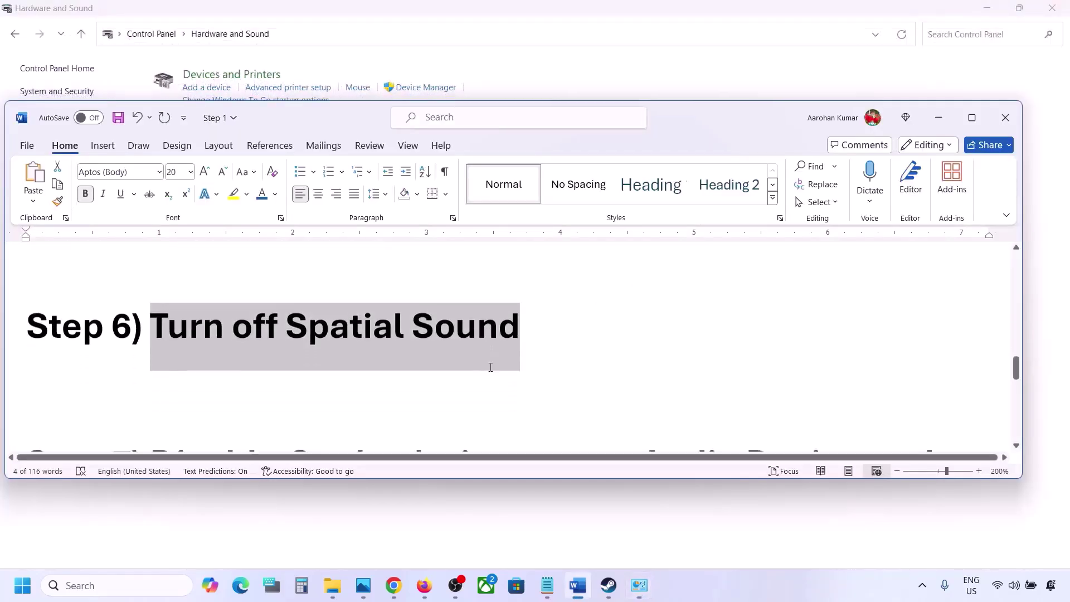
left_click(971, 119)
scroll(284, 360, "up", 2)
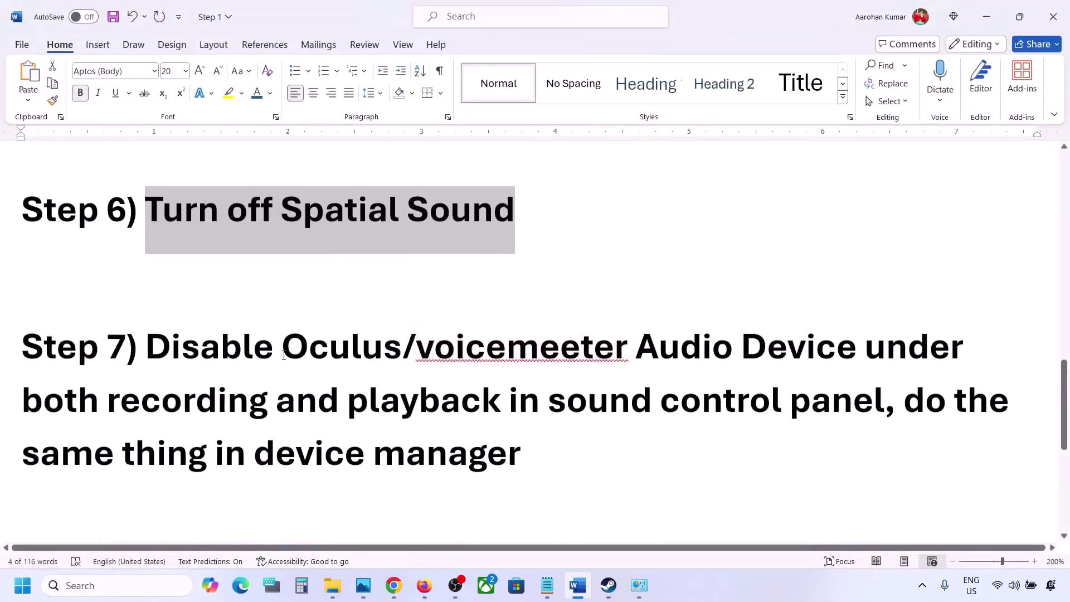
left_click_drag(284, 355, 514, 362)
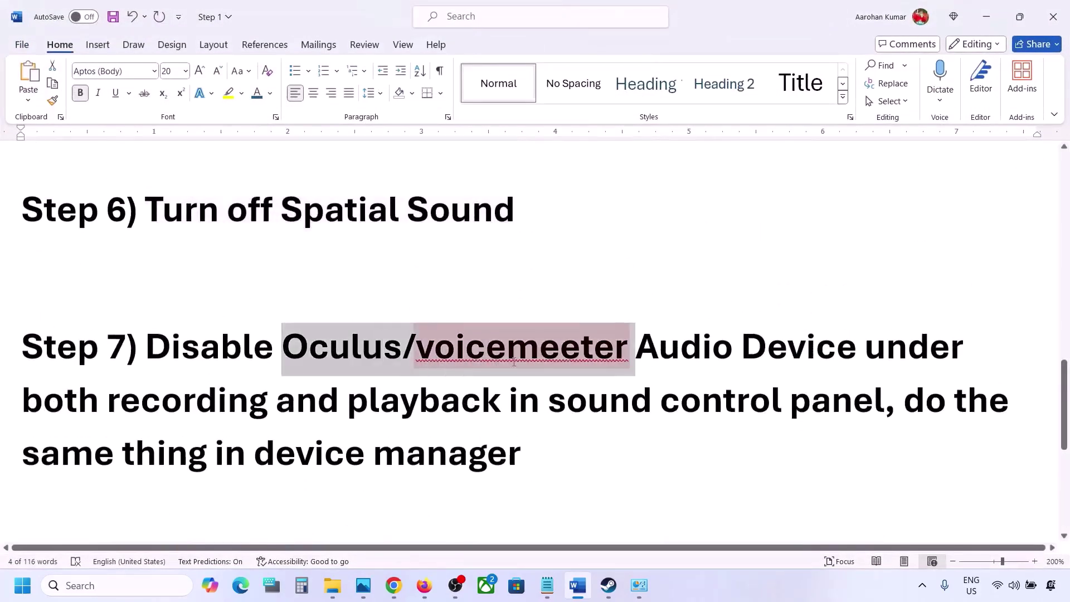
left_click(685, 355)
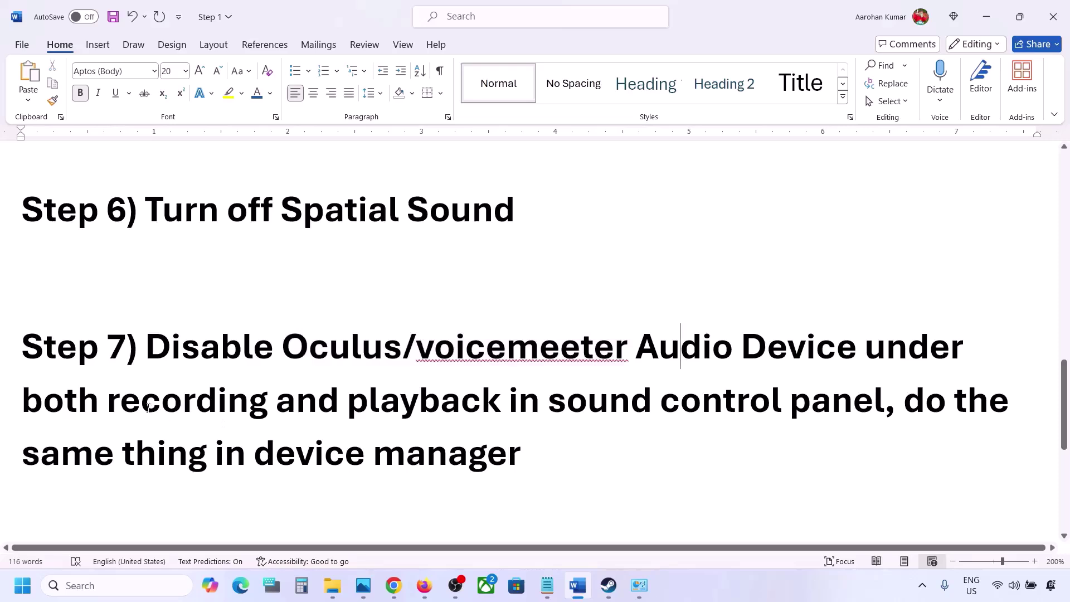
left_click_drag(170, 333, 786, 404)
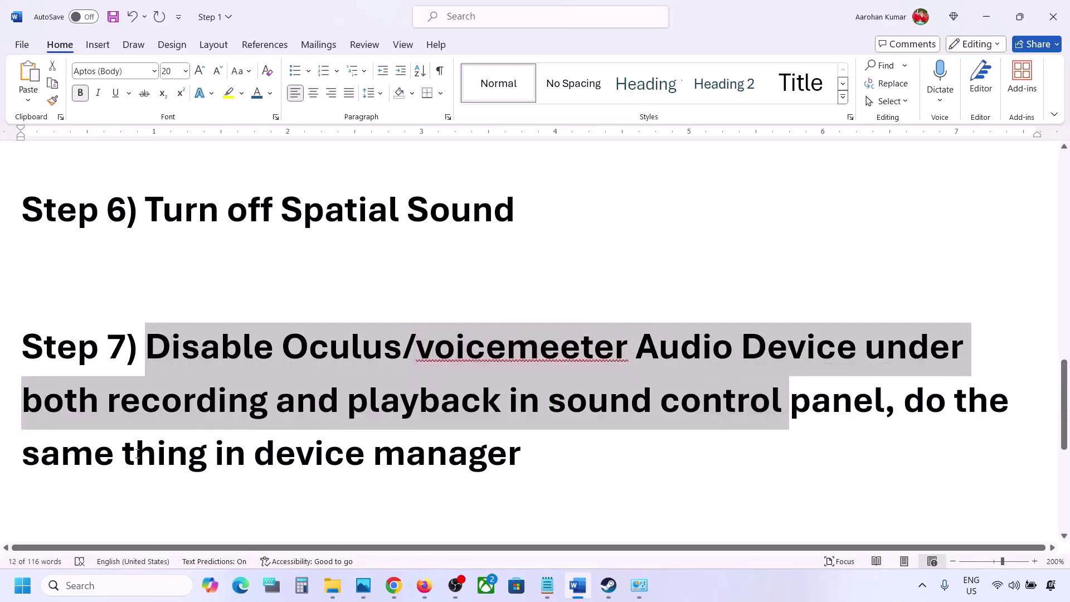
left_click_drag(137, 454, 523, 456)
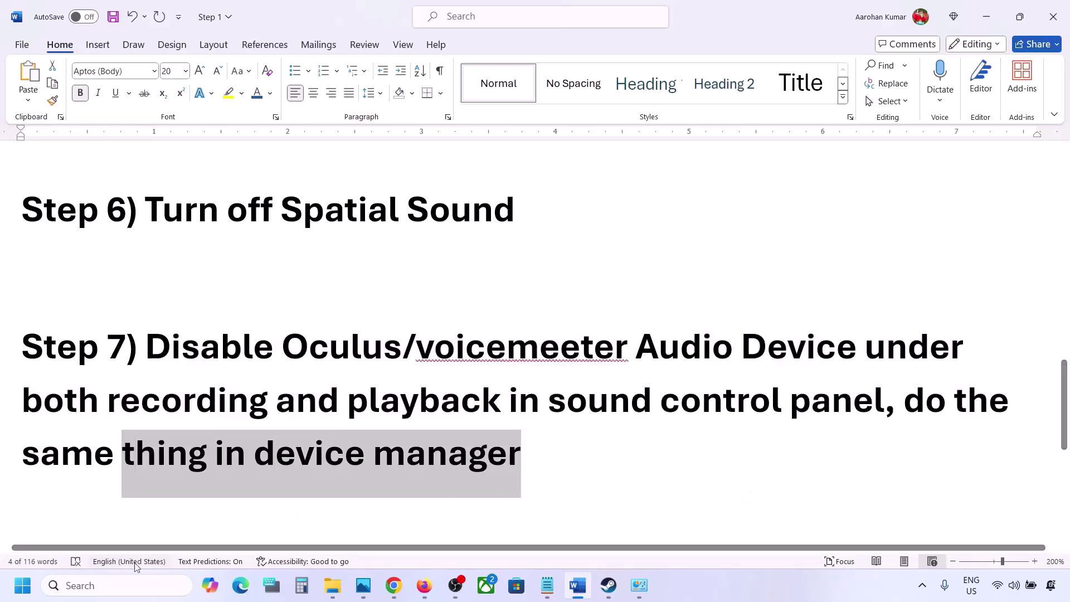
- Reopen the Sound dialog through Control Panel's Hardware and Sound category and look through the playback devices for Oculus and Voicemeeter entries
left_click(110, 582)
type("trol")
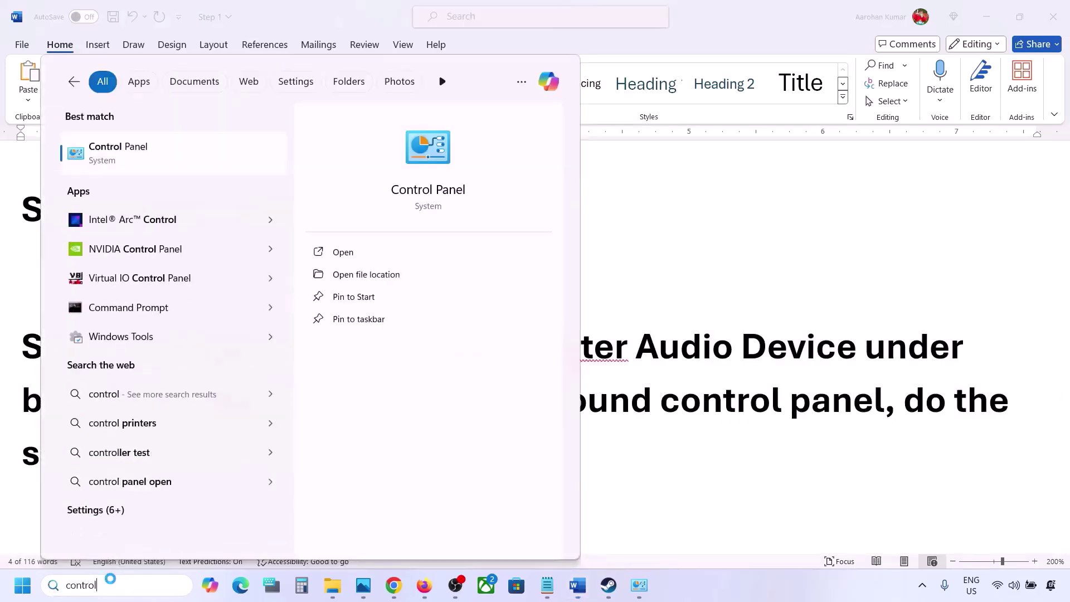
key("Return")
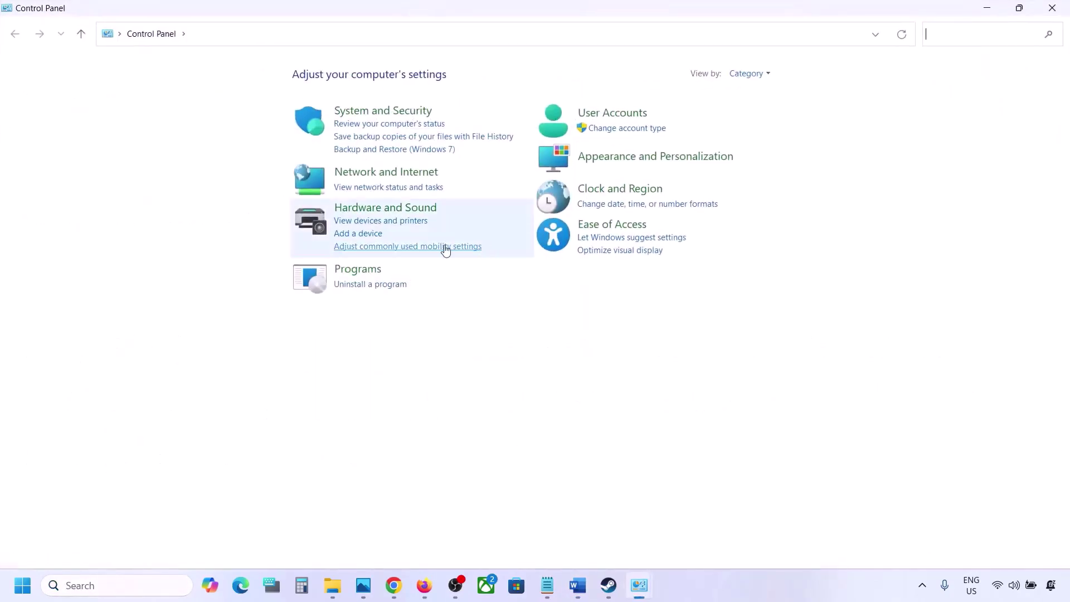
left_click(361, 210)
left_click(205, 158)
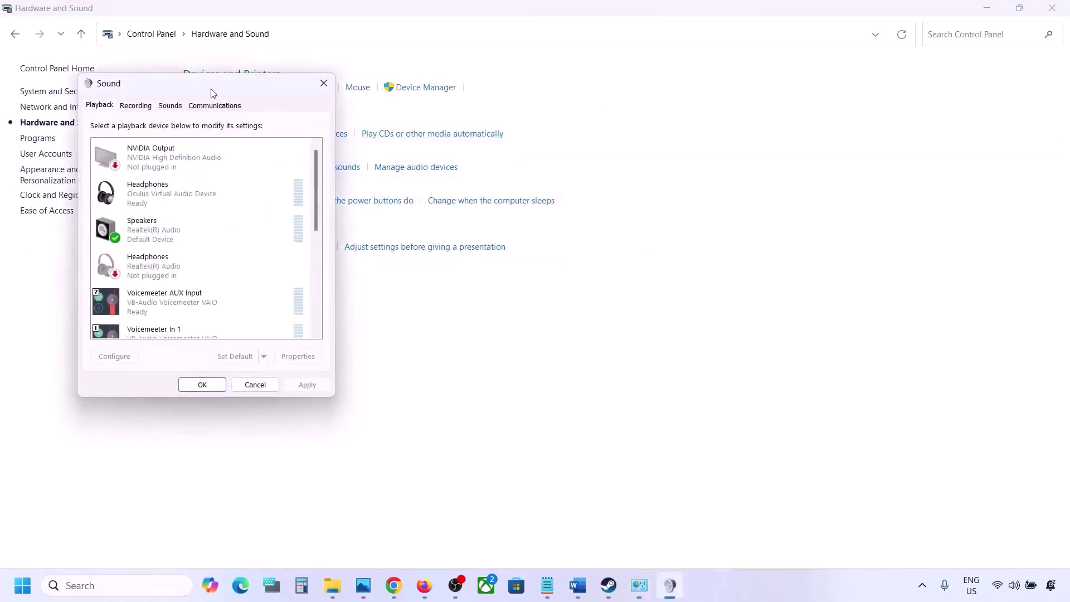
left_click_drag(212, 95, 626, 119)
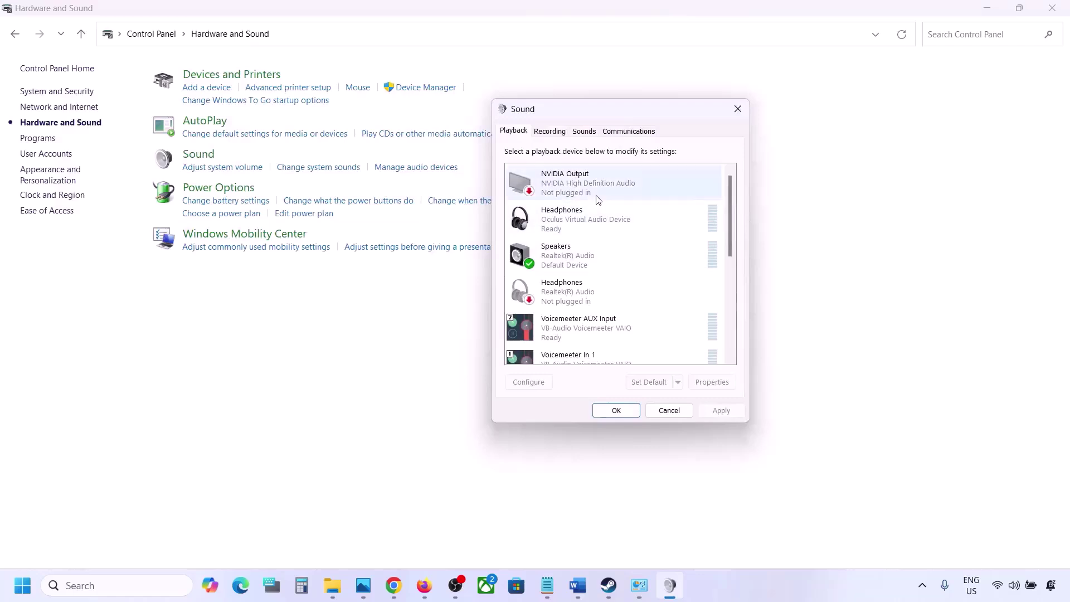
scroll(604, 272, "down", 2)
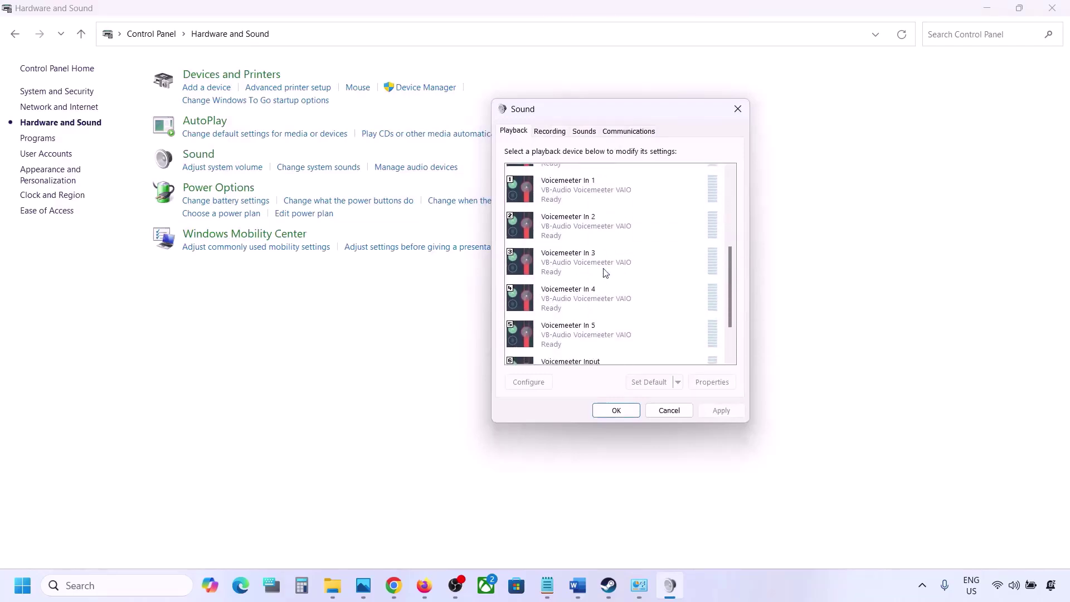
- Disable the Oculus Virtual Audio Device headphones in the playback device list
scroll(604, 272, "down", 2)
scroll(605, 271, "up", 5)
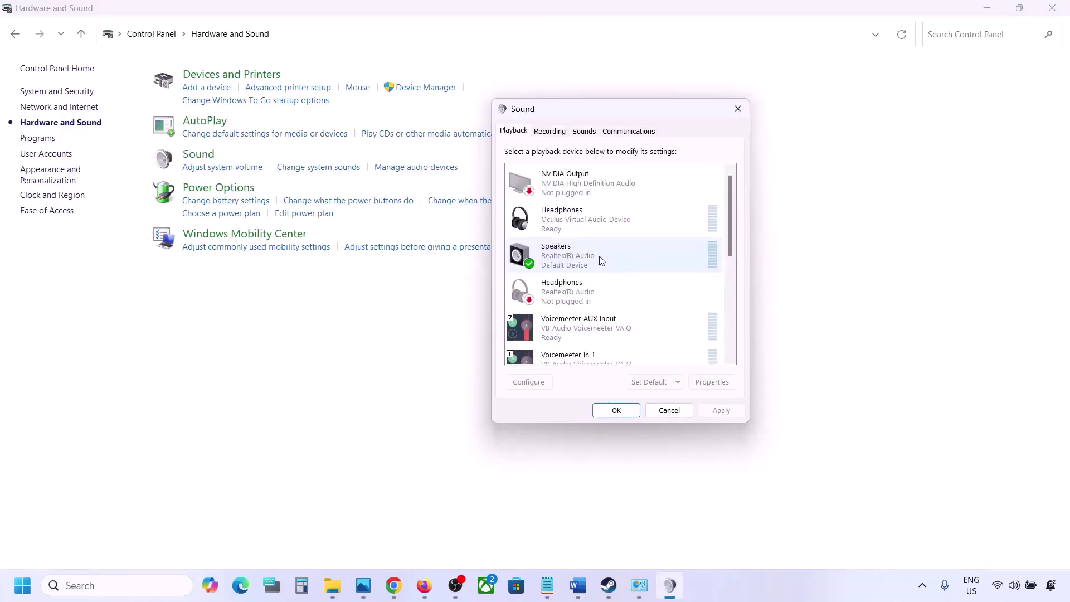
left_click(592, 257)
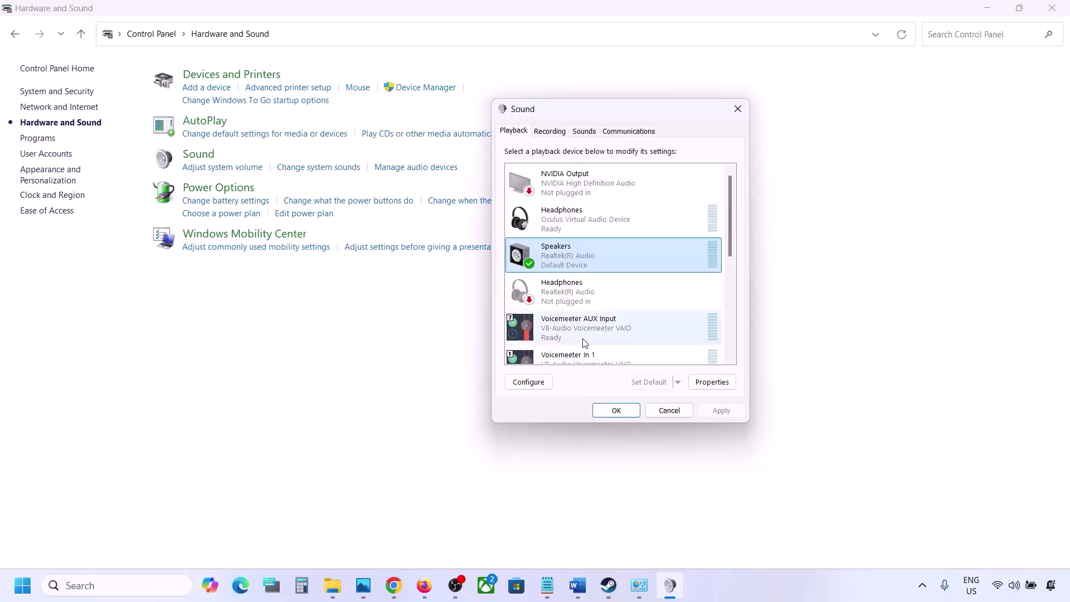
scroll(584, 343, "down", 2)
scroll(585, 343, "down", 3)
scroll(614, 307, "up", 5)
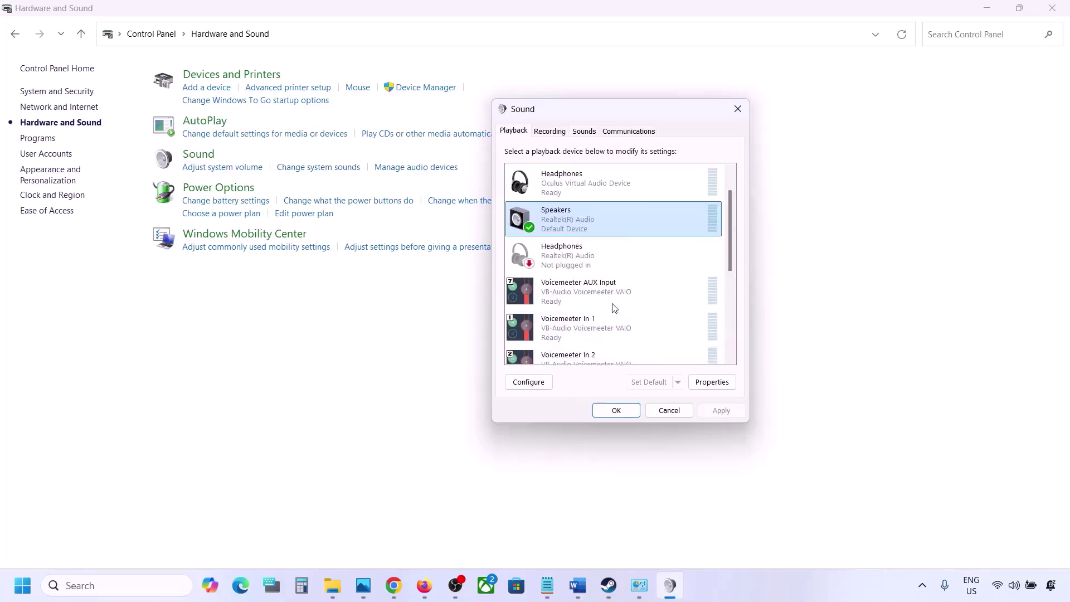
scroll(597, 264, "up", 1)
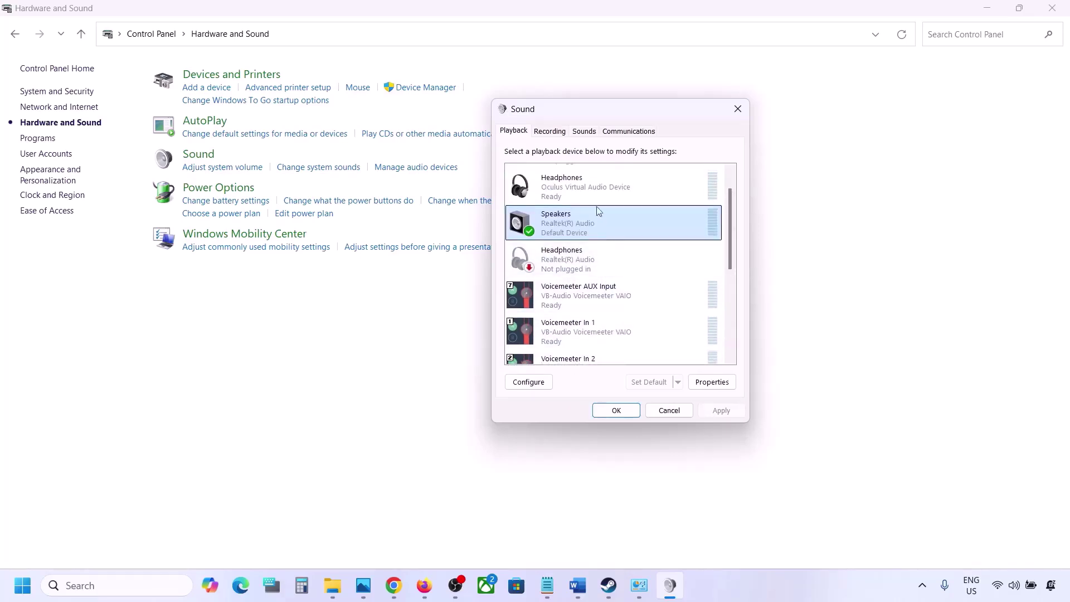
left_click(565, 195)
right_click(571, 189)
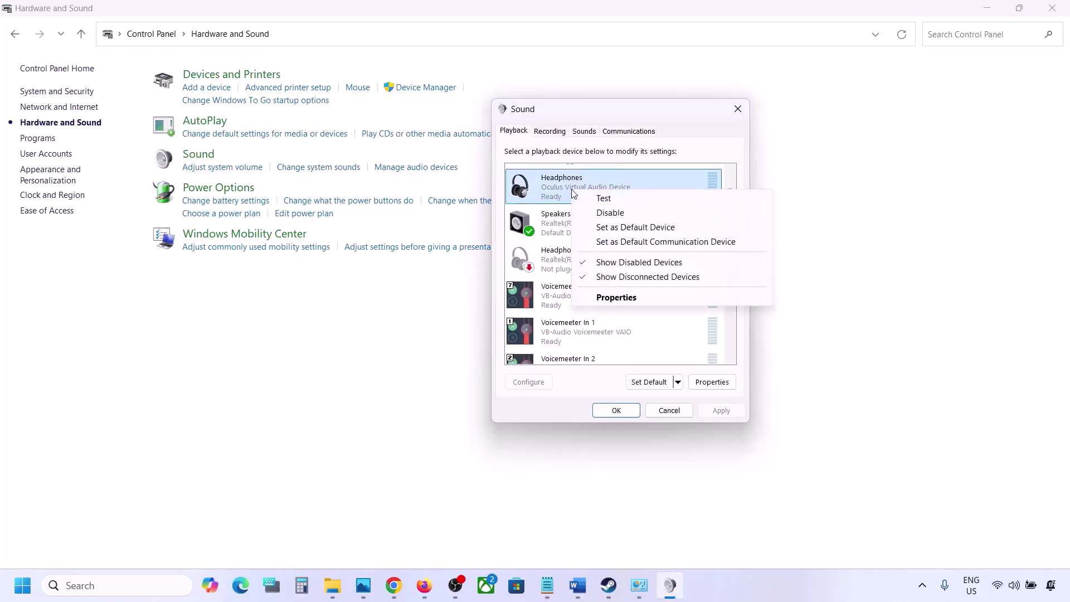
left_click(609, 210)
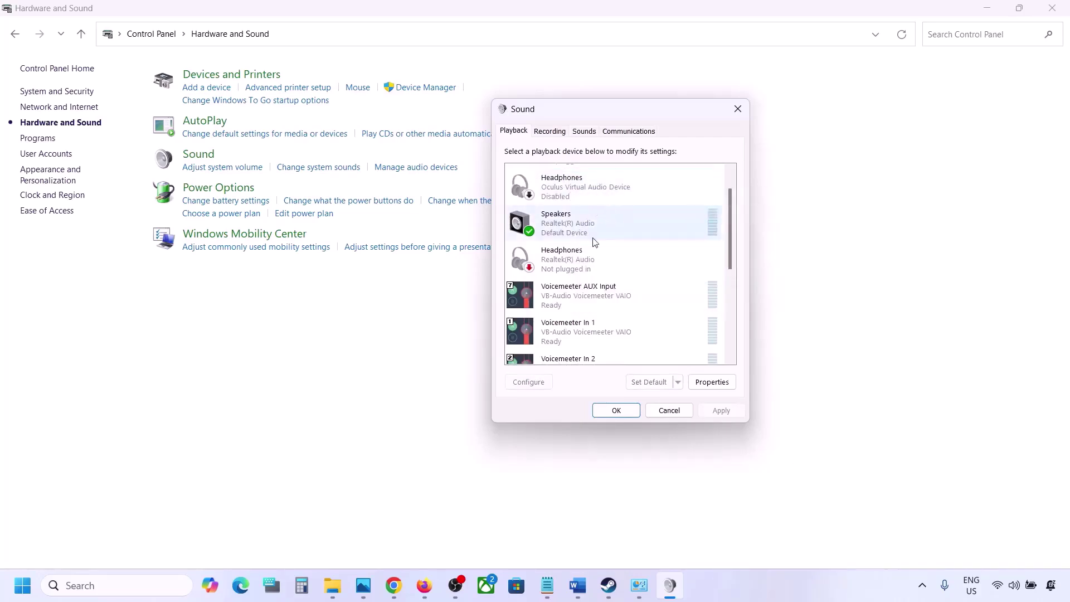
scroll(595, 242, "down", 2)
scroll(590, 214, "up", 3)
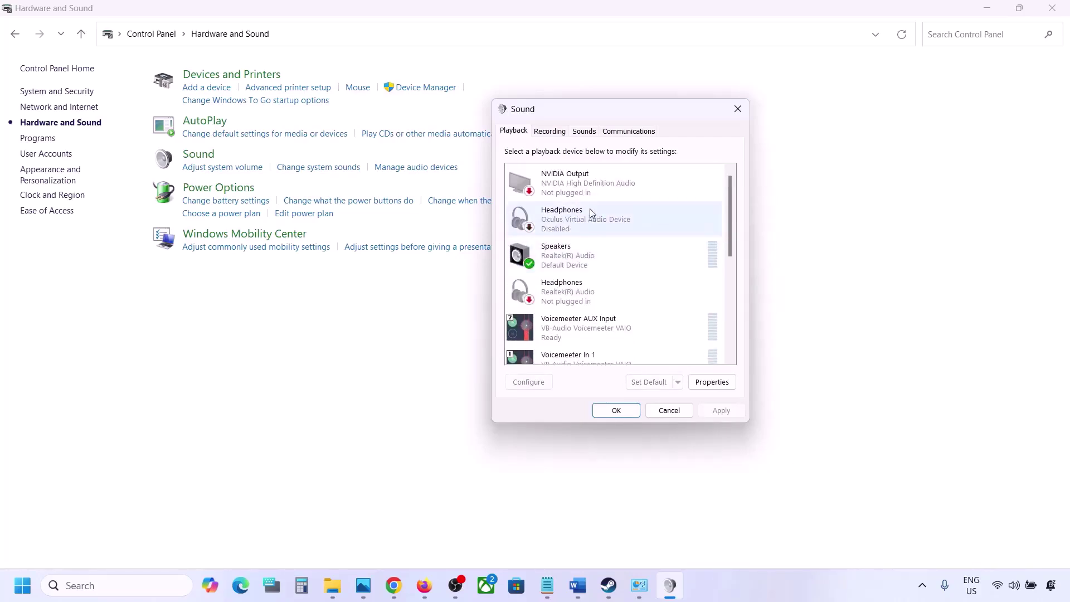
left_click(561, 193)
right_click(573, 211)
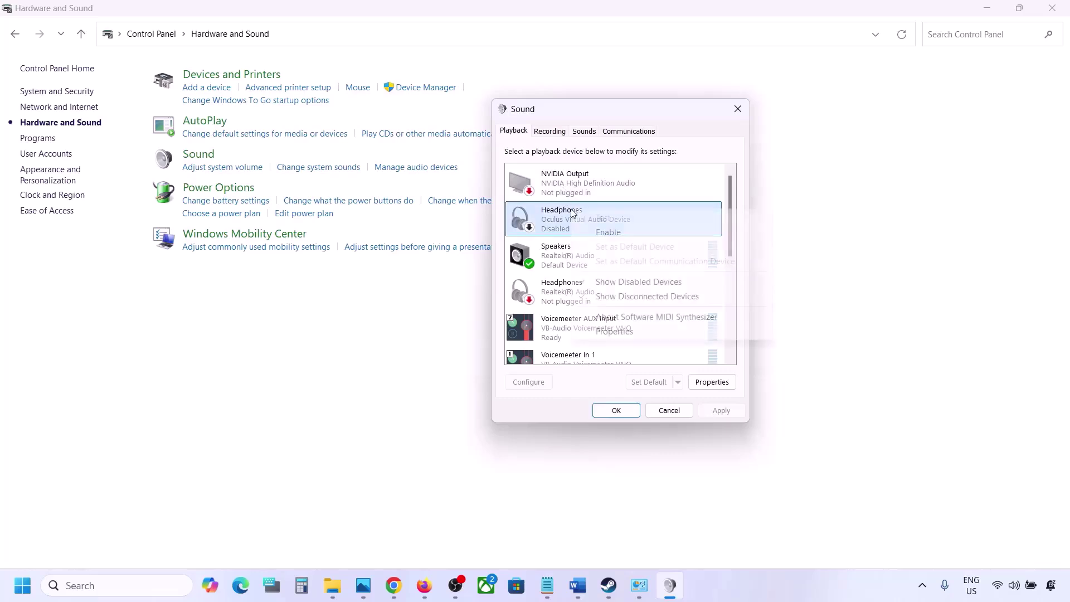
left_click(560, 233)
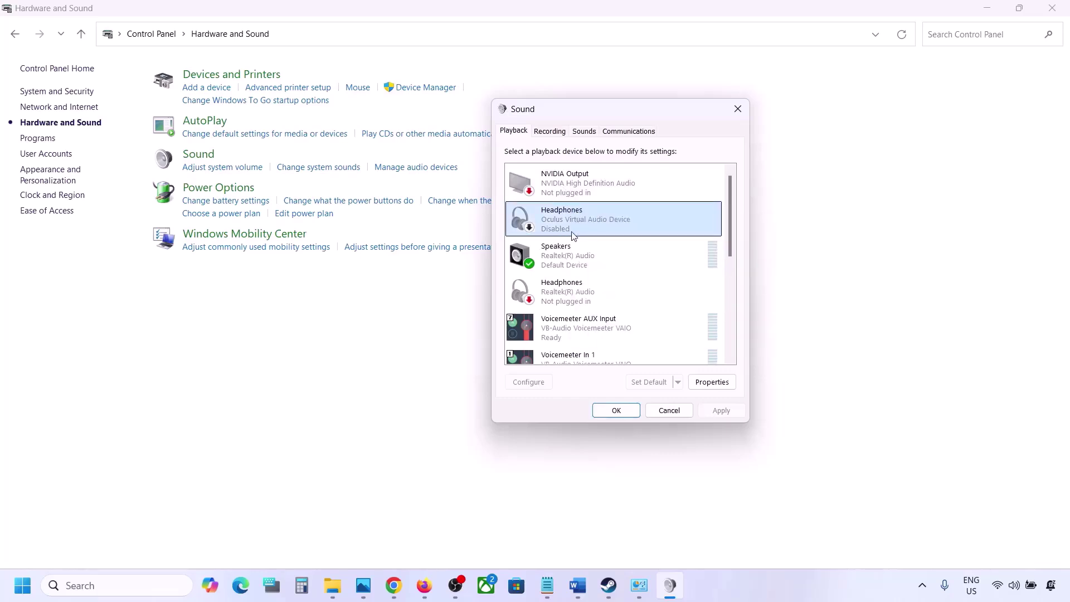
- Disable the Voicemeeter AUX Input and Voicemeeter In 1 playback devices
scroll(572, 239, "down", 1)
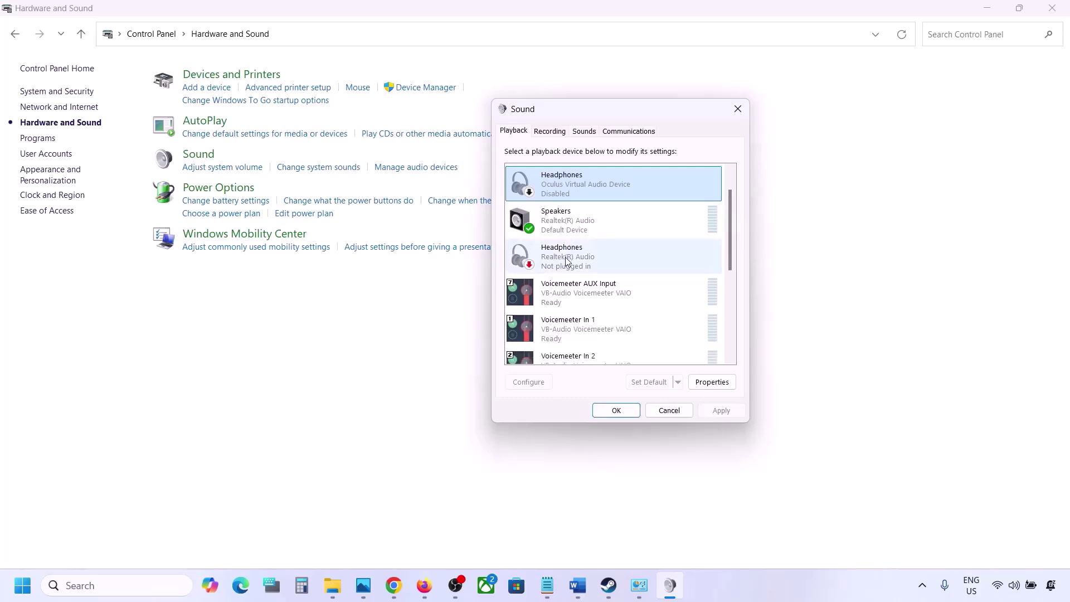
left_click(567, 261)
scroll(567, 261, "down", 1)
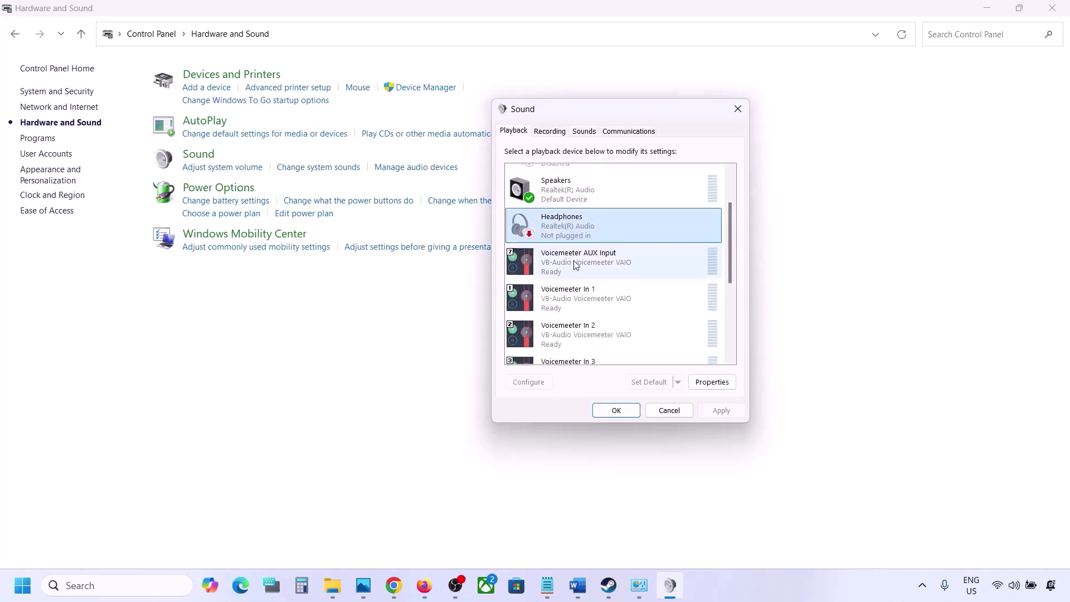
left_click(576, 267)
right_click(576, 266)
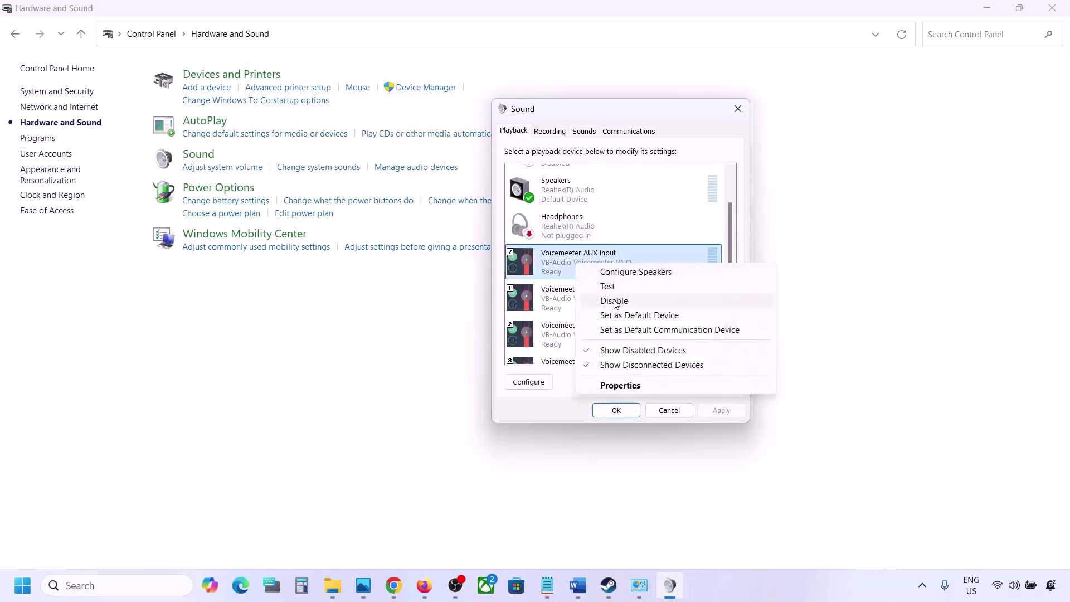
left_click(615, 301)
right_click(583, 302)
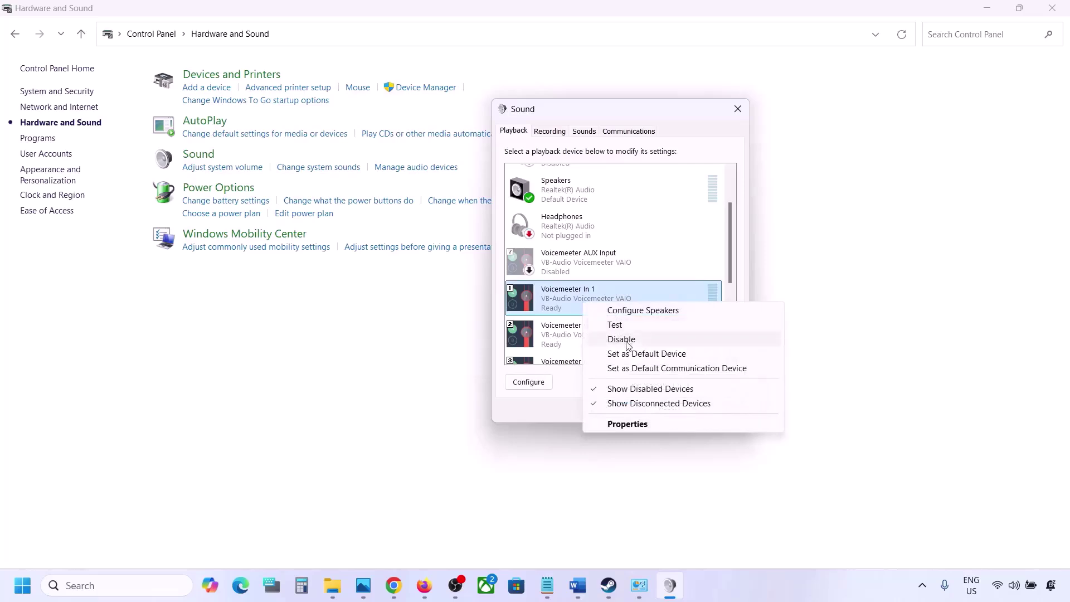
left_click(621, 340)
- Disable the Voicemeeter In 2 and Voicemeeter In 3 playback devices
scroll(617, 333, "down", 1)
left_click(587, 303)
right_click(588, 305)
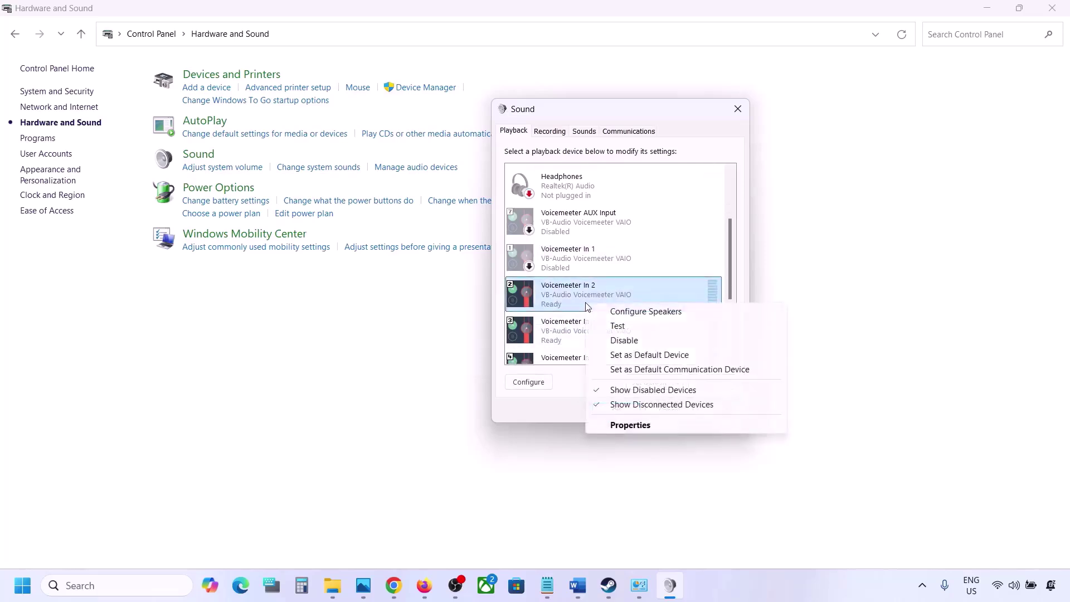
left_click(625, 341)
left_click(574, 336)
right_click(574, 336)
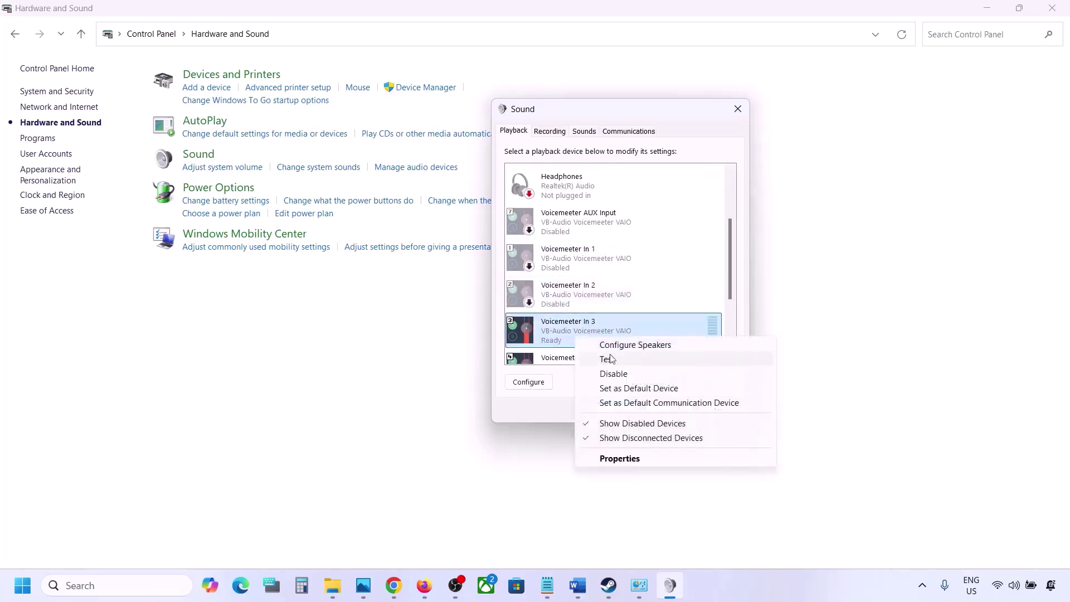
left_click(612, 373)
- Disable the Voicemeeter Input and Voicemeeter In 5 playback devices
scroll(599, 328, "down", 3)
left_click(572, 312)
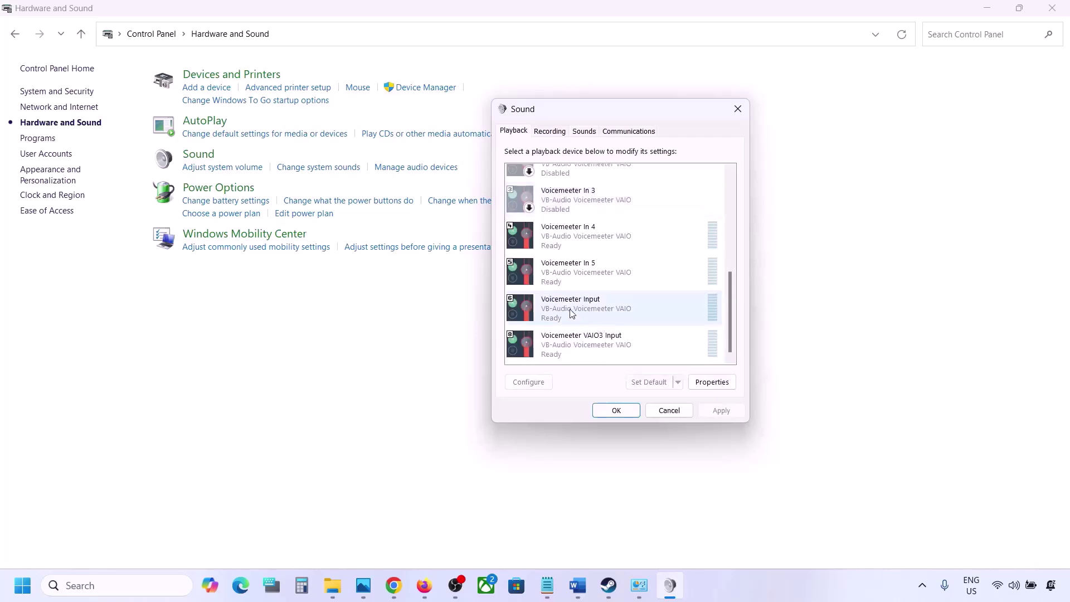
right_click(571, 311)
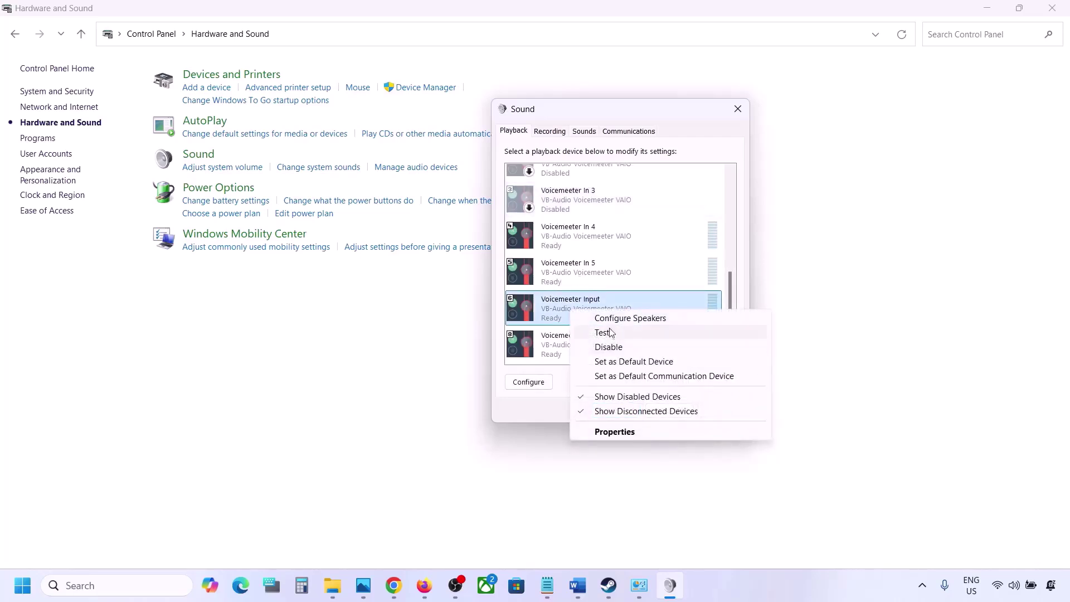
left_click(613, 347)
left_click(611, 353)
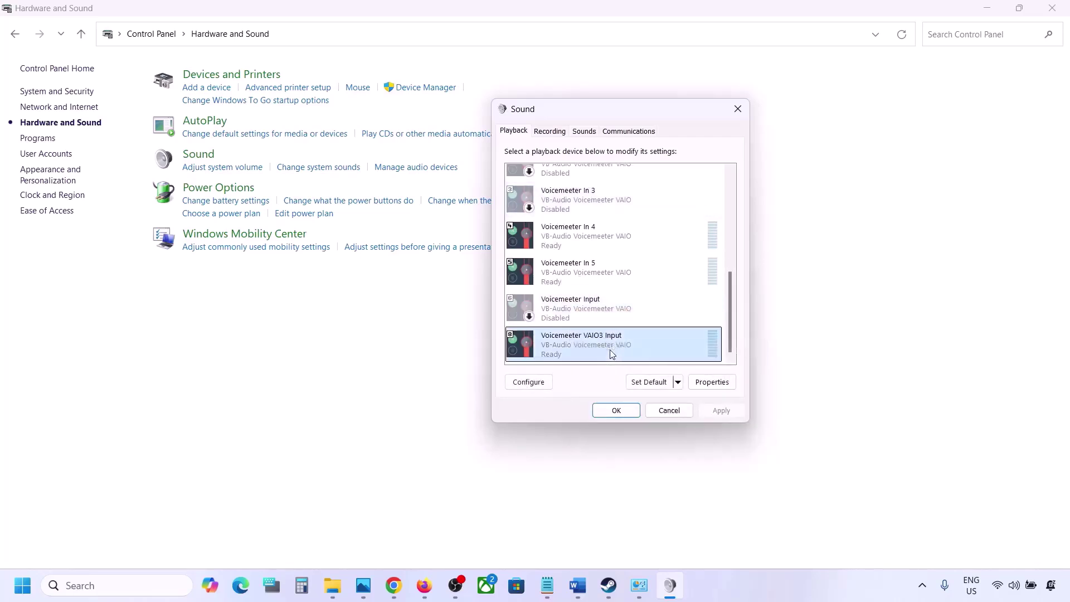
right_click(563, 278)
left_click(600, 317)
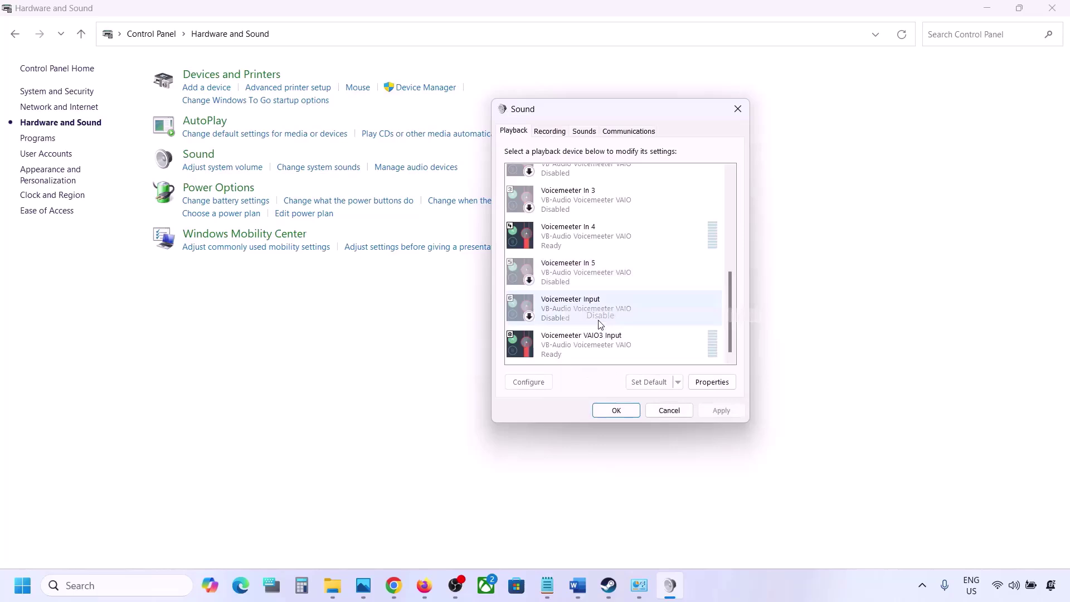
- Disable the Voicemeeter In 4 and Voicemeeter VAIO3 Input playback devices
left_click(569, 238)
right_click(568, 237)
left_click(601, 273)
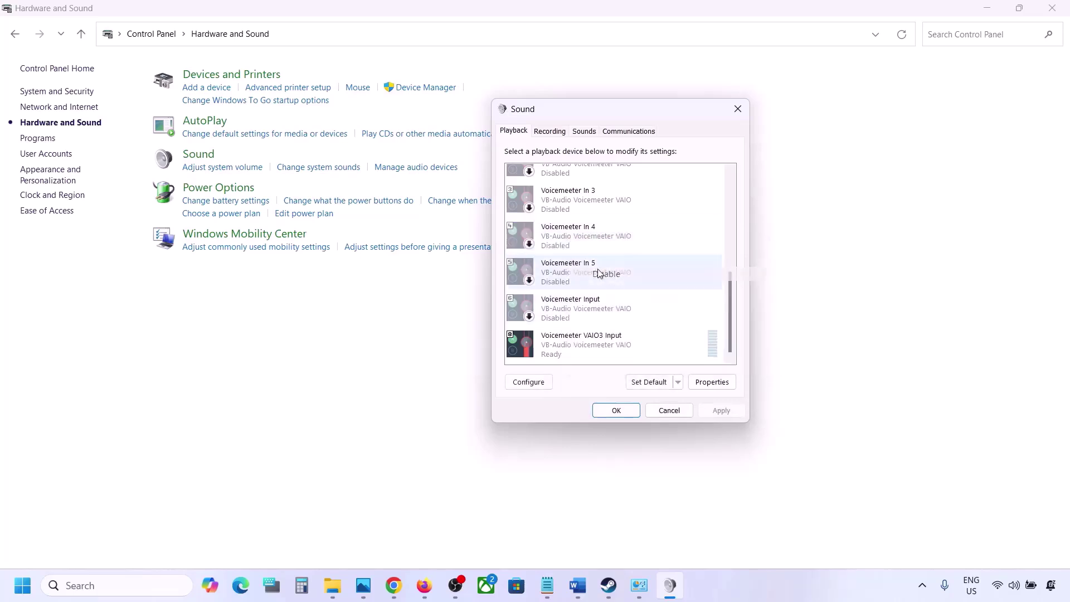
right_click(567, 341)
left_click(604, 375)
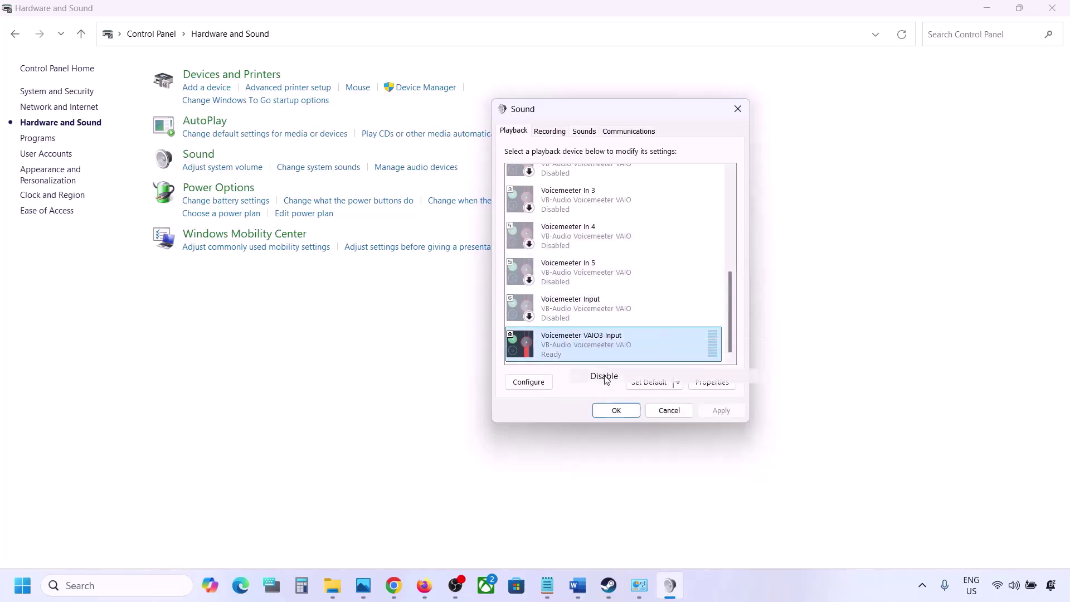
- Check the options for the Realtek Speakers playback device and look through the recording devices for Oculus and Voicemeeter entries
scroll(574, 237, "up", 5)
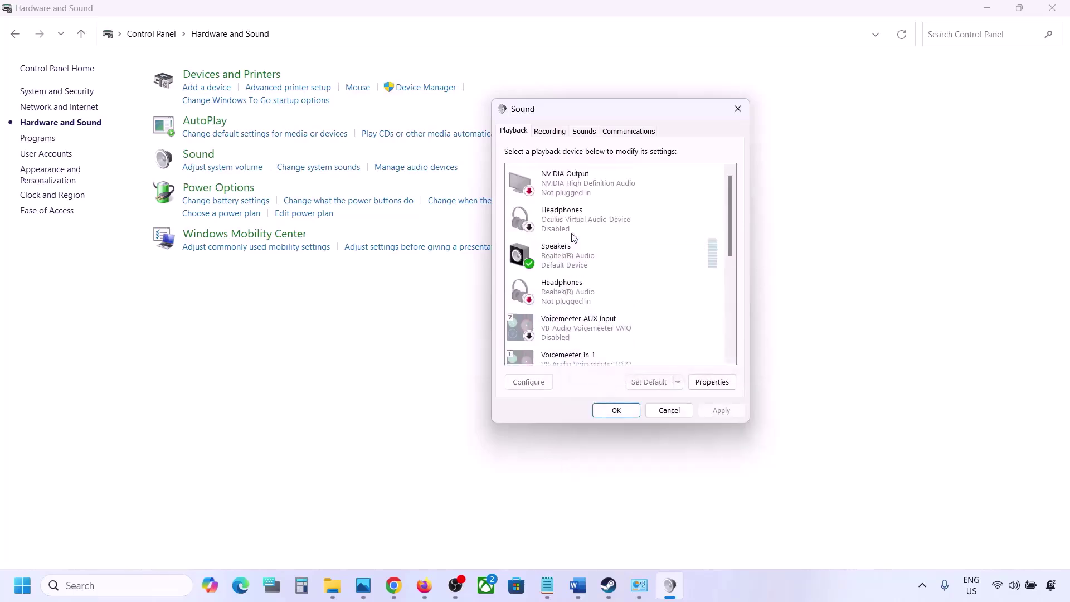
right_click(591, 256)
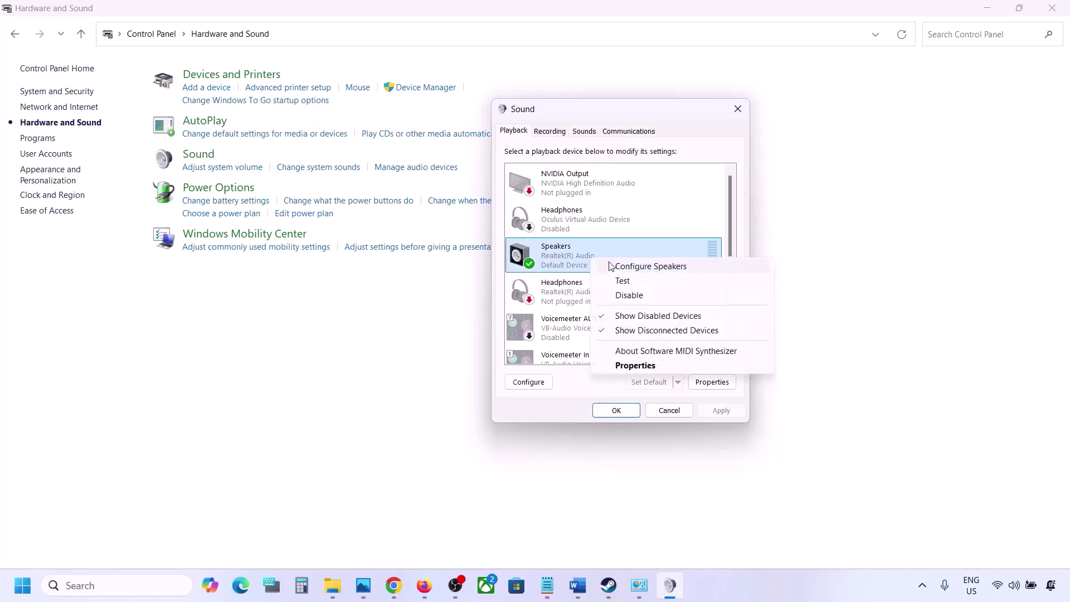
left_click(565, 272)
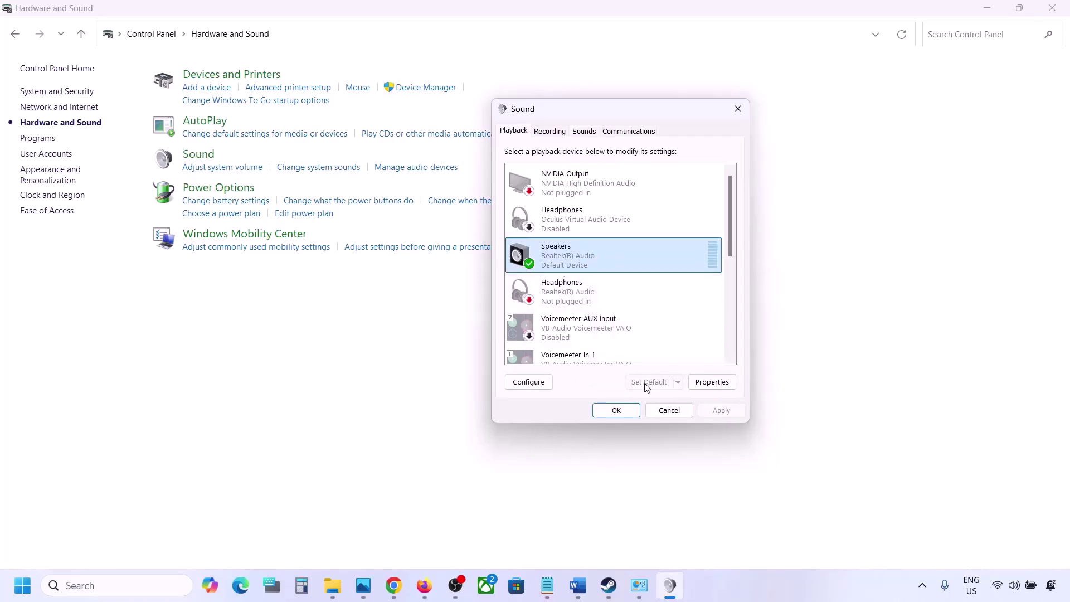
left_click(551, 132)
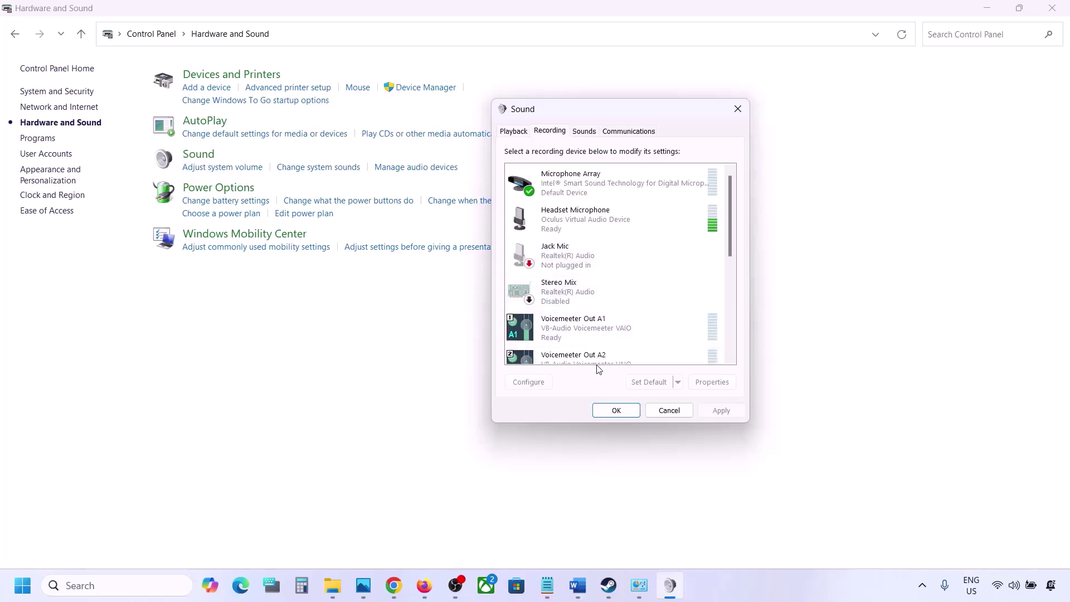
scroll(592, 286, "down", 3)
scroll(593, 284, "up", 2)
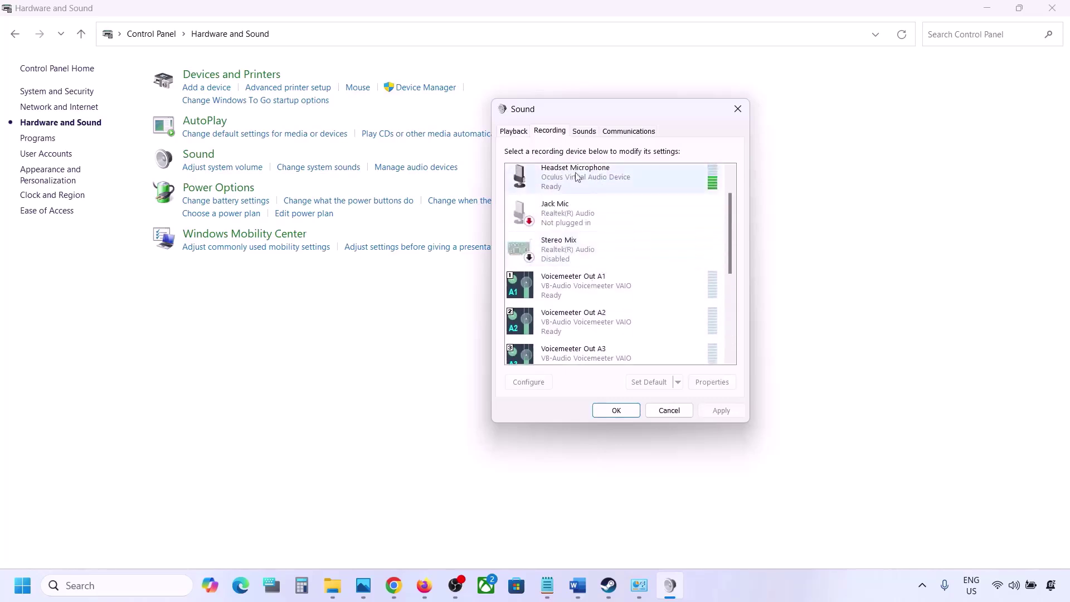
left_click(513, 131)
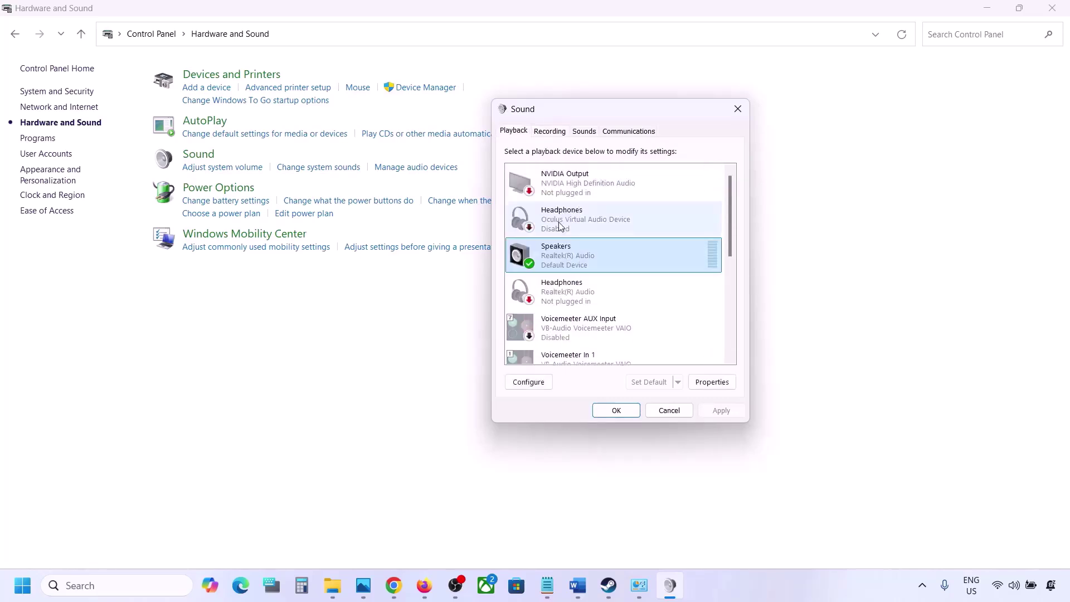
left_click(549, 132)
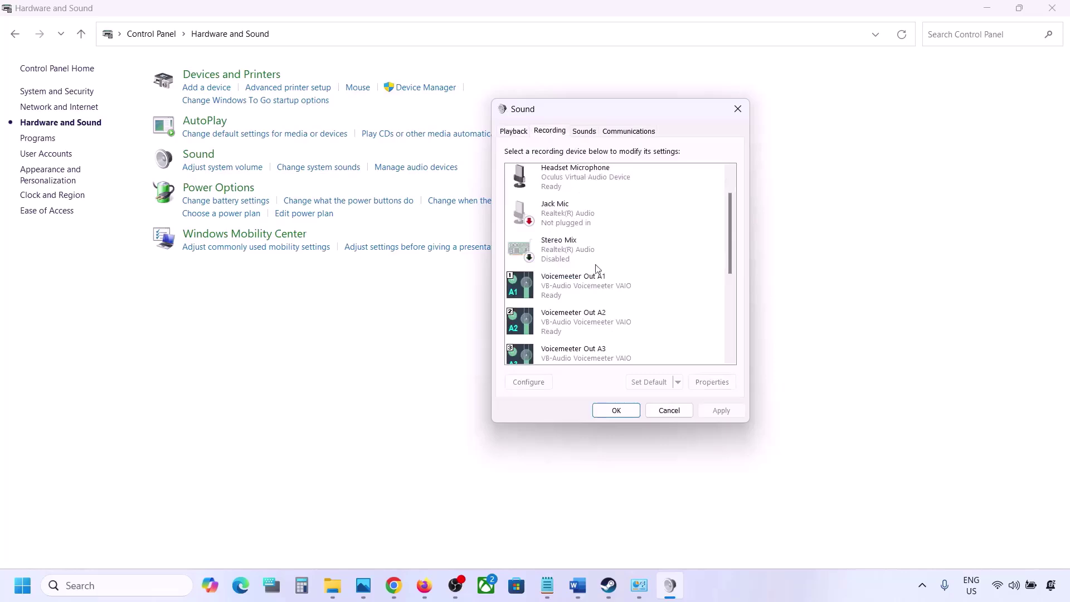
scroll(598, 271, "up", 1)
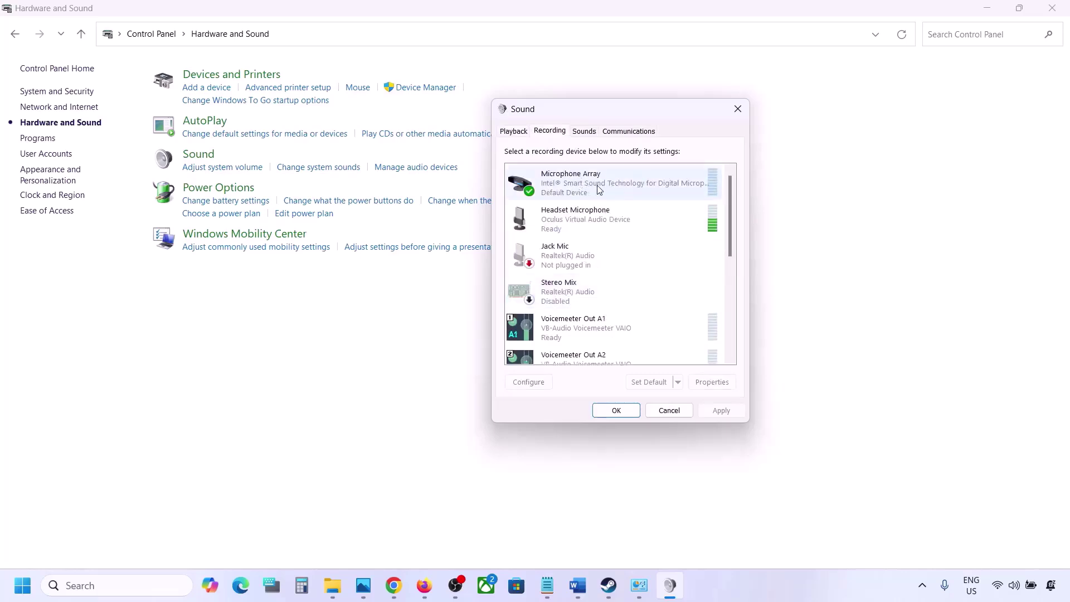
left_click(513, 133)
left_click(550, 132)
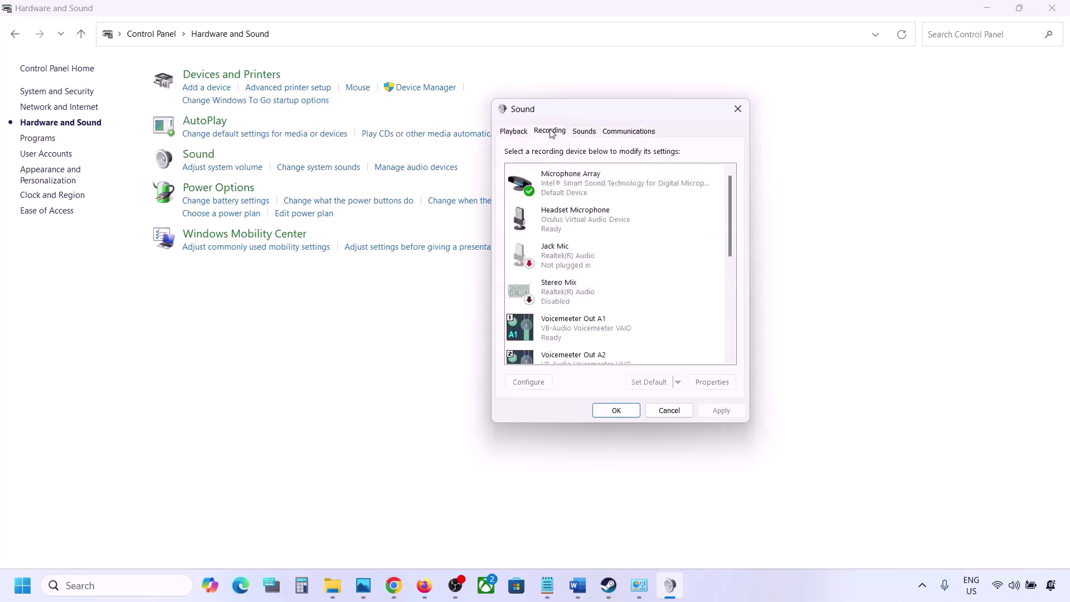
- Disable the Oculus Virtual Audio Device headset microphone in the recording device list
left_click(564, 222)
right_click(564, 223)
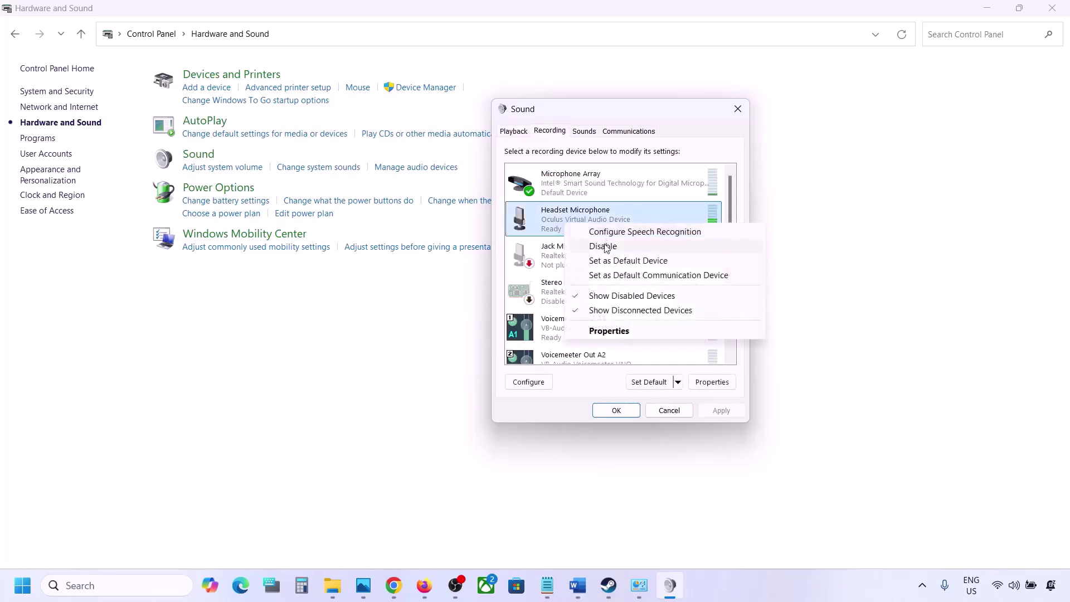
left_click(605, 246)
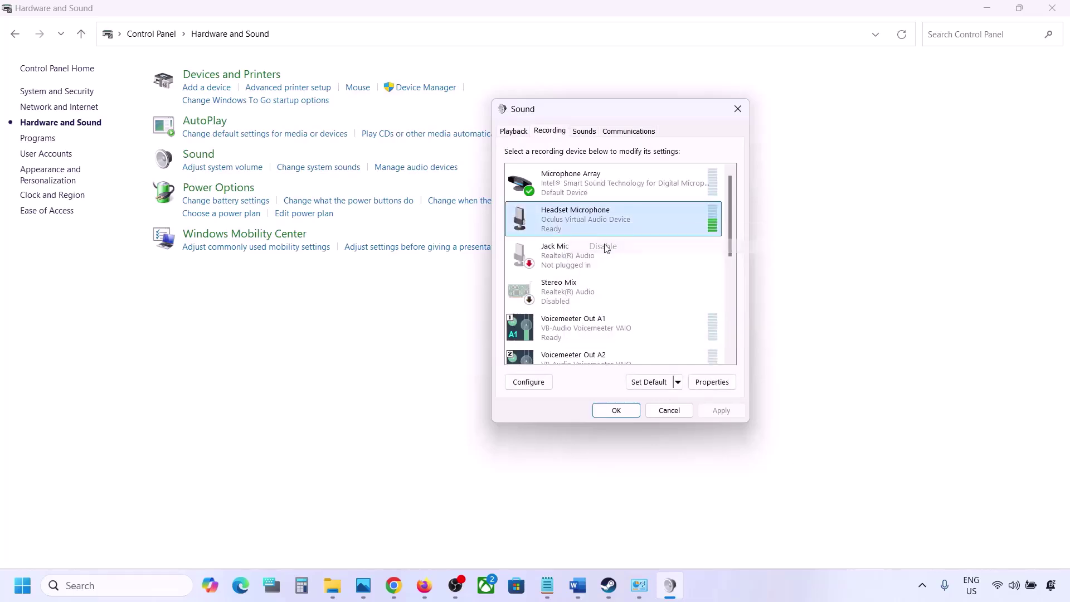
- Return to the playback devices, close the Sound dialog and open Device Manager
left_click(508, 132)
left_click(738, 109)
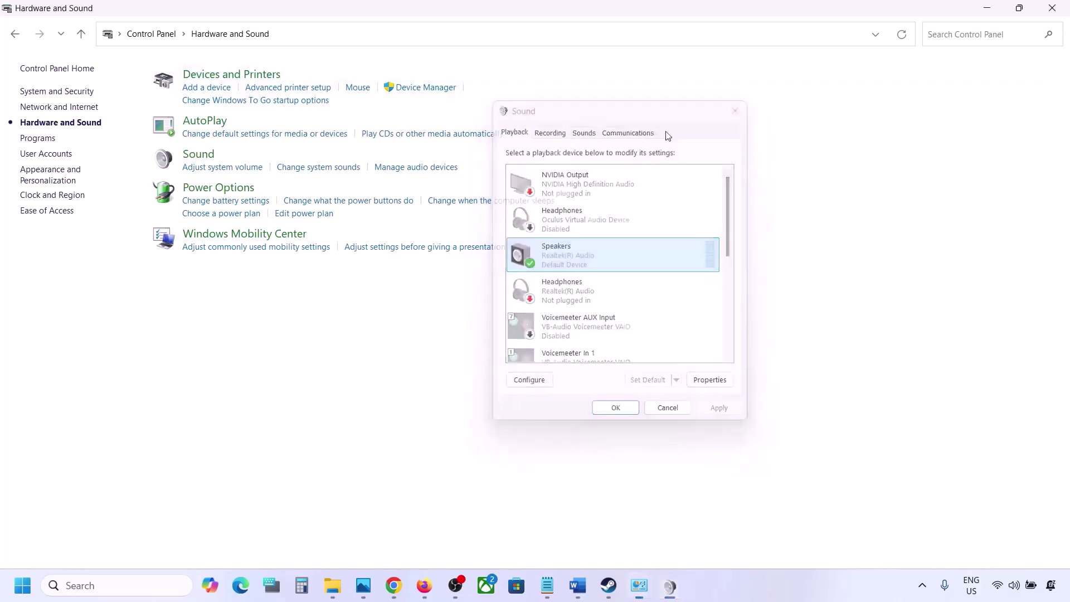
right_click(22, 595)
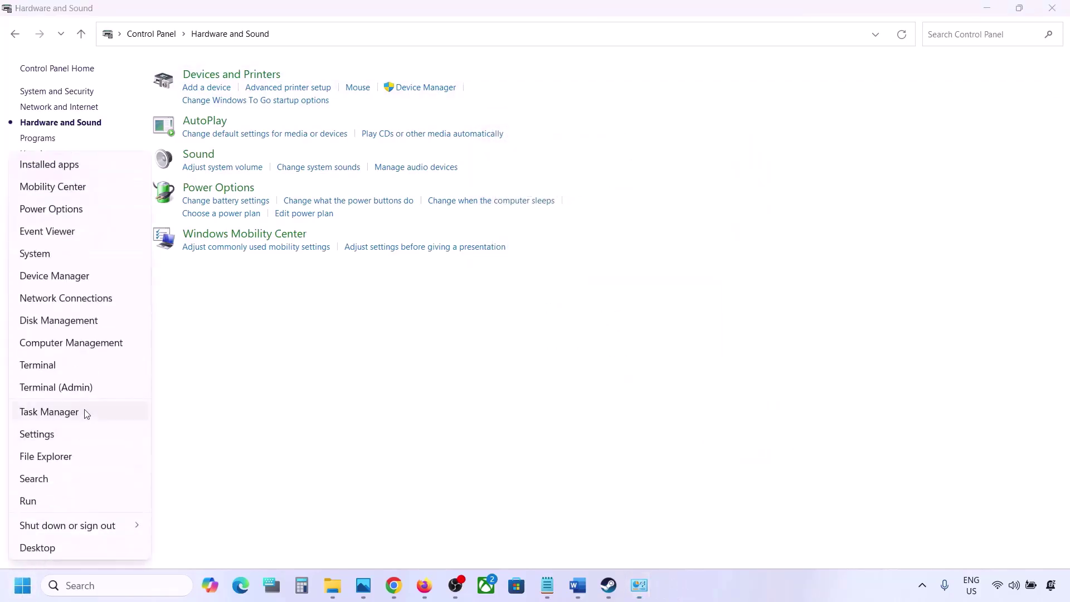
left_click(57, 277)
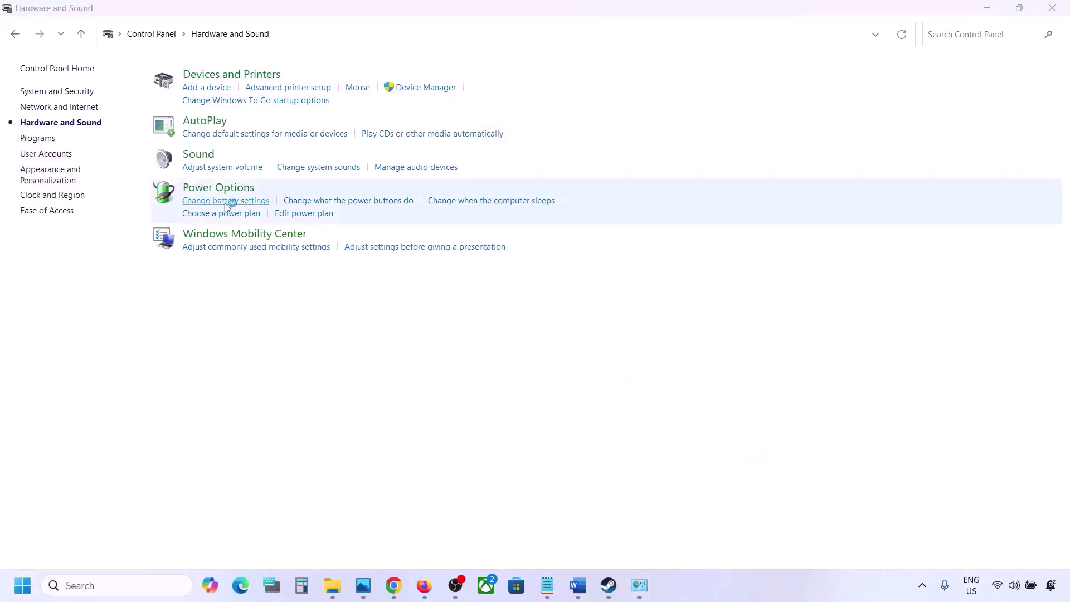
- Disable the VB-Audio Voicemeeter VAIO device under Sound, video and game controllers
scroll(151, 268, "down", 1)
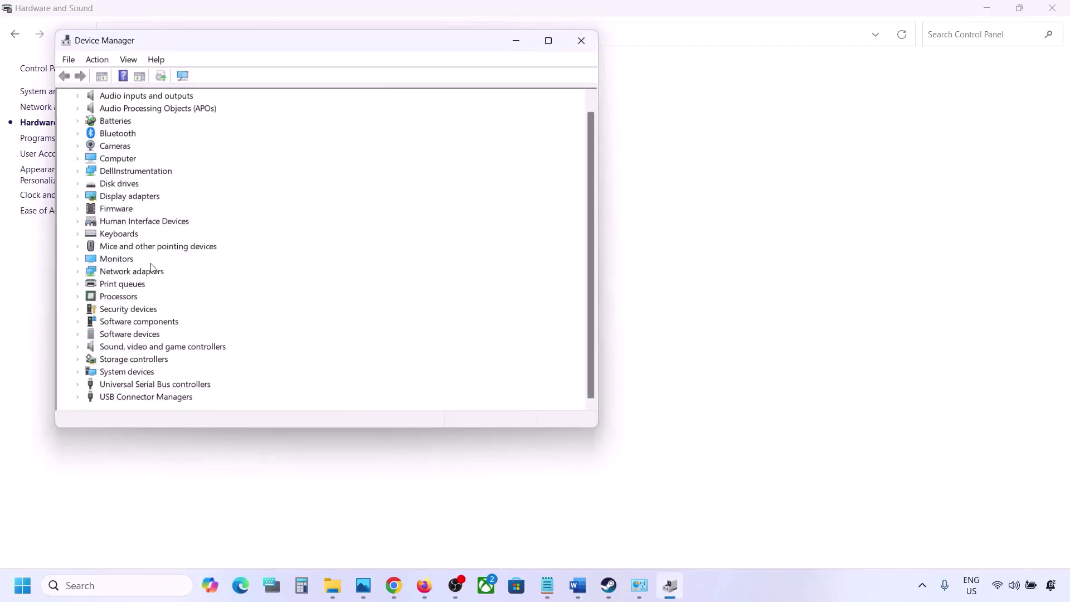
left_click(78, 347)
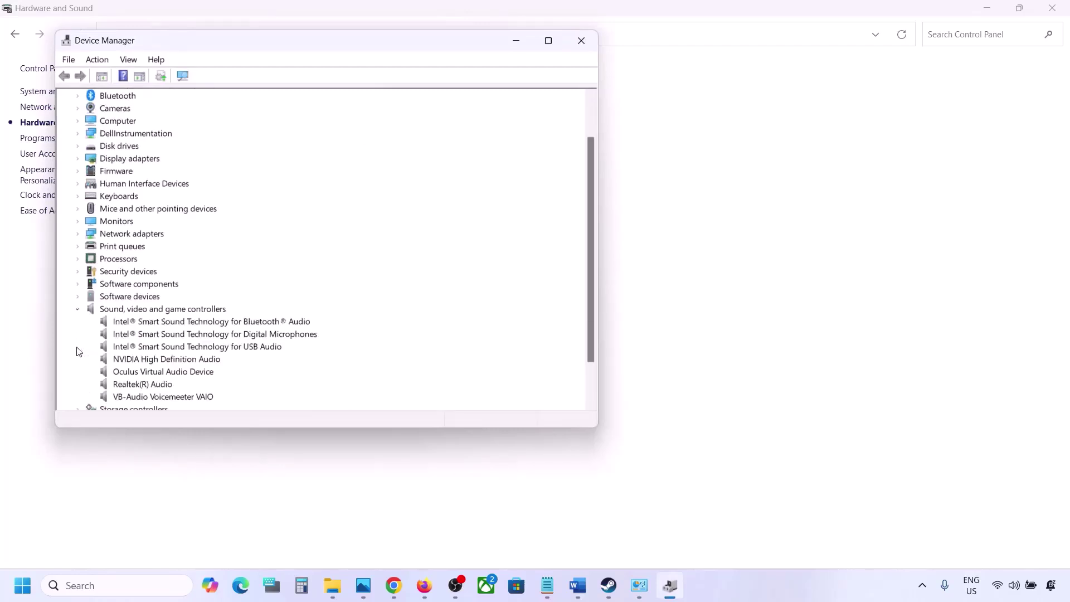
scroll(139, 335, "down", 2)
left_click(149, 335)
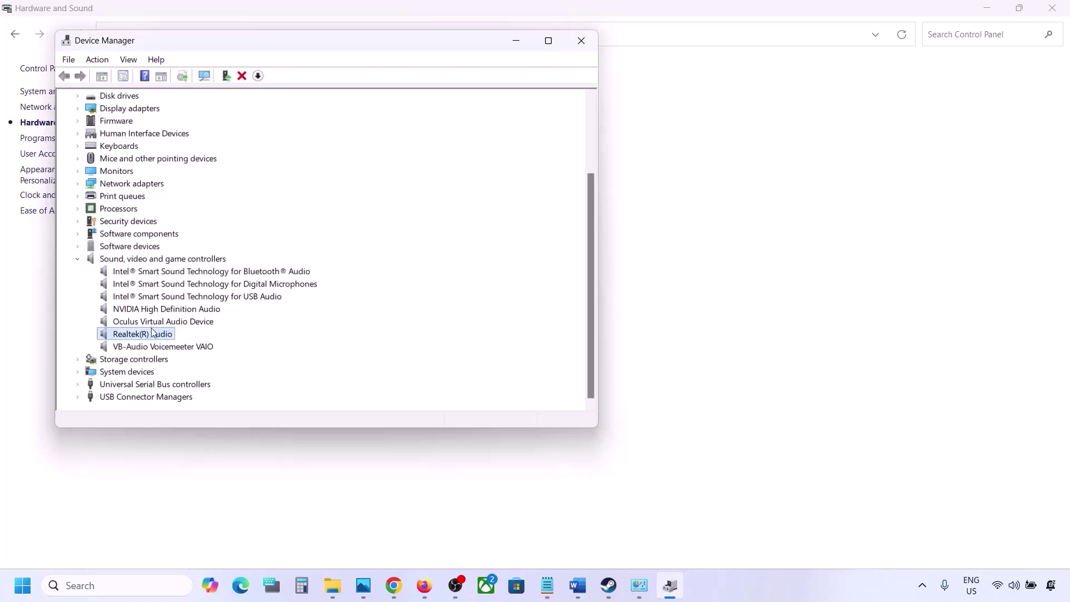
left_click(146, 348)
right_click(146, 350)
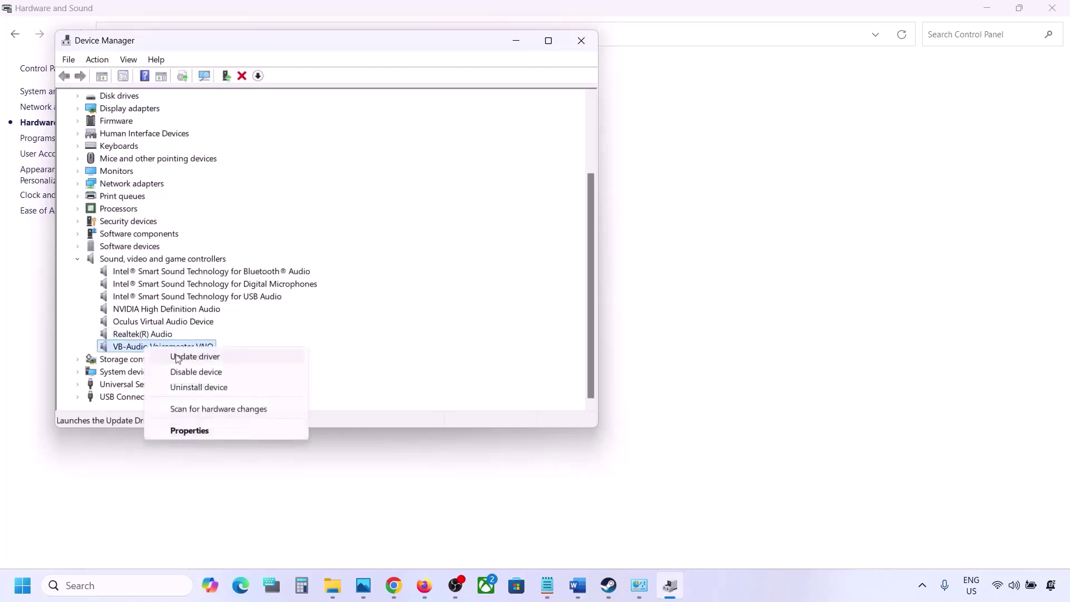
left_click(174, 371)
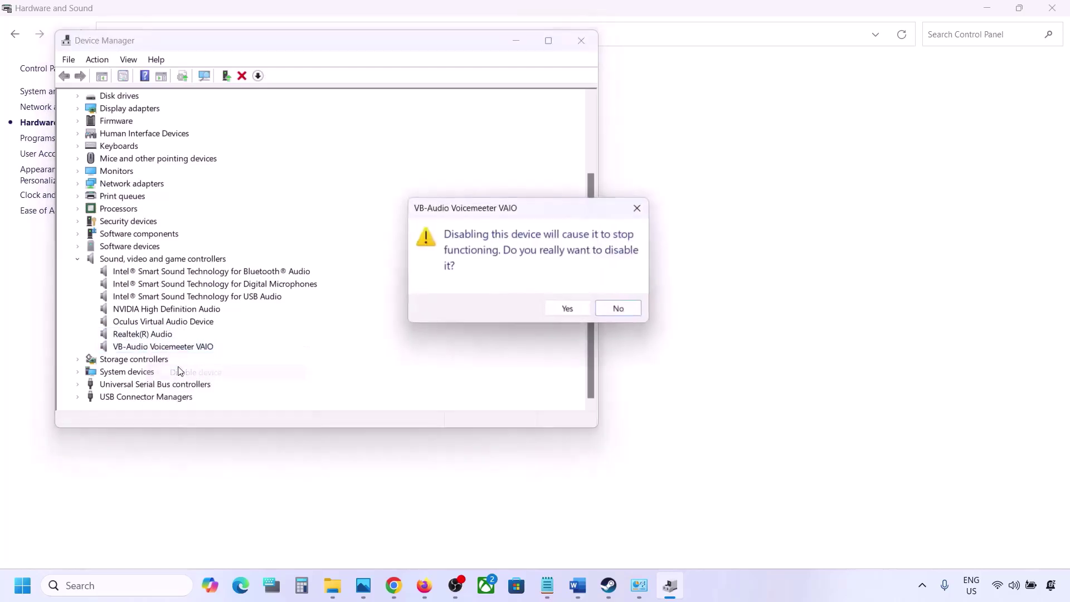
left_click(567, 310)
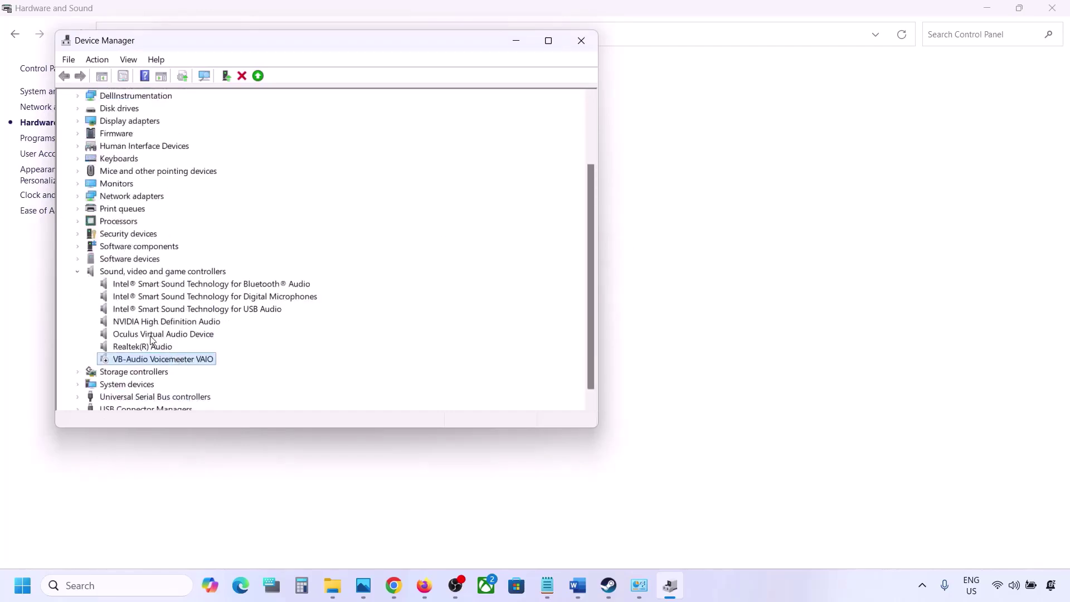
- Disable the Oculus Virtual Audio Device and the NVIDIA High Definition Audio controller
right_click(152, 334)
left_click(202, 362)
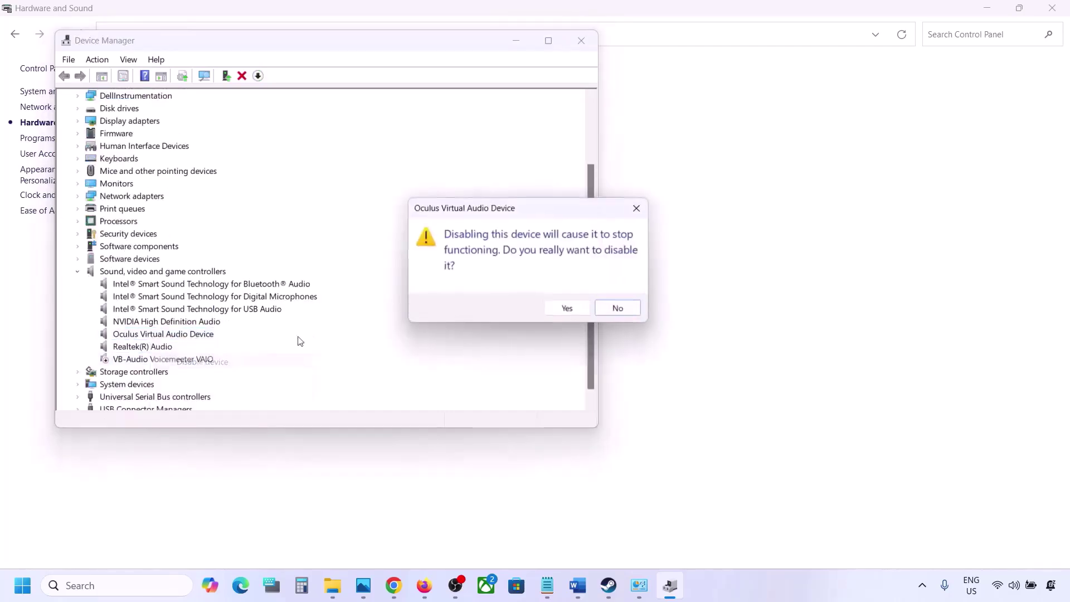
left_click(563, 309)
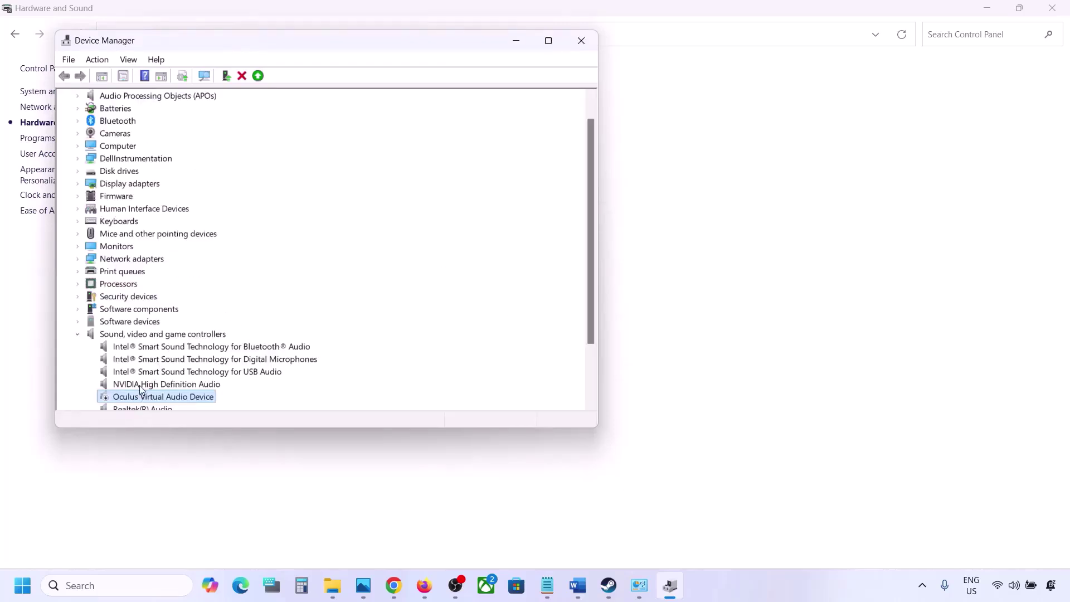
right_click(140, 387)
left_click(189, 410)
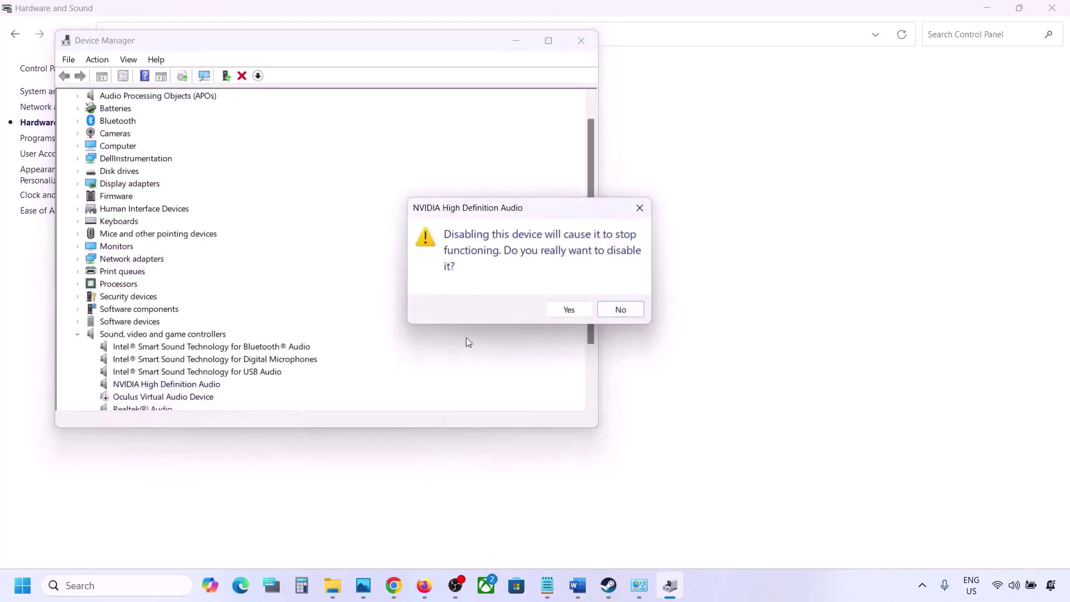
left_click(554, 308)
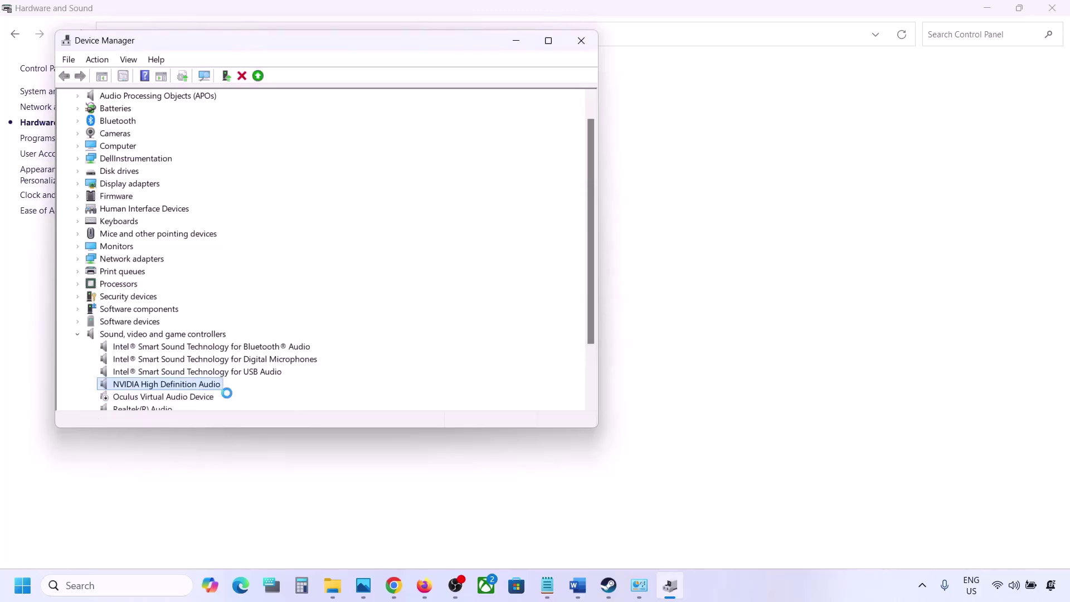
- Disable the Intel Smart Sound Technology for Bluetooth Audio controller
scroll(227, 398, "down", 1)
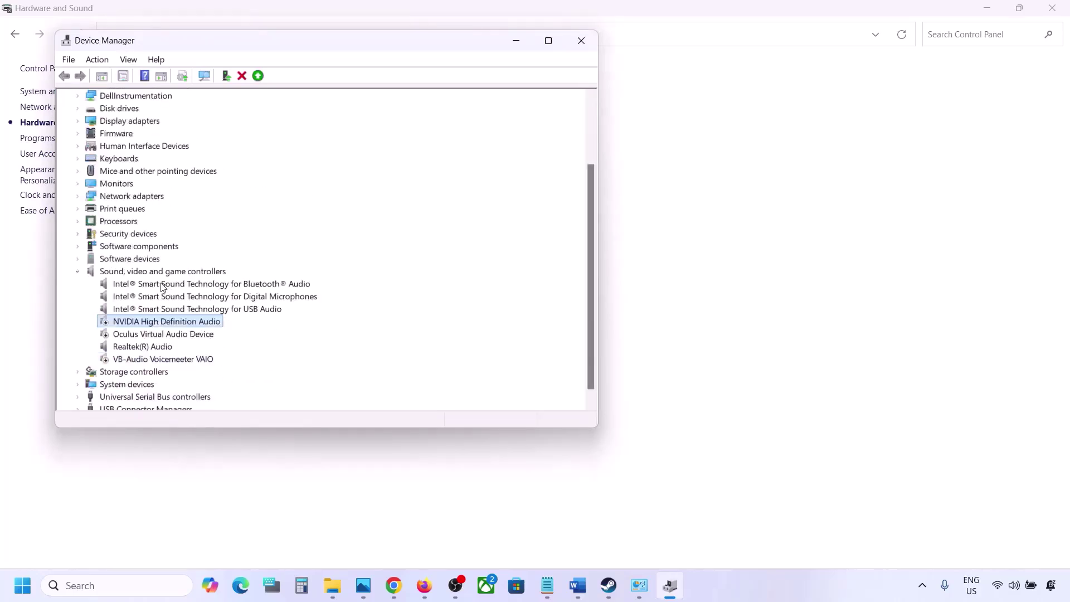
left_click(162, 285)
right_click(162, 287)
left_click(207, 310)
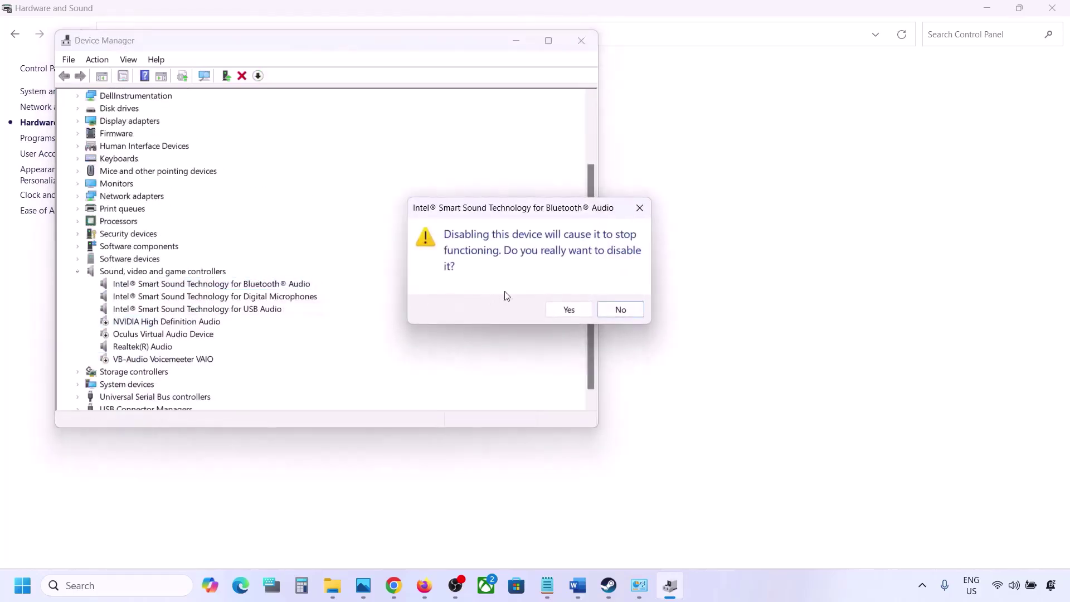
left_click(564, 309)
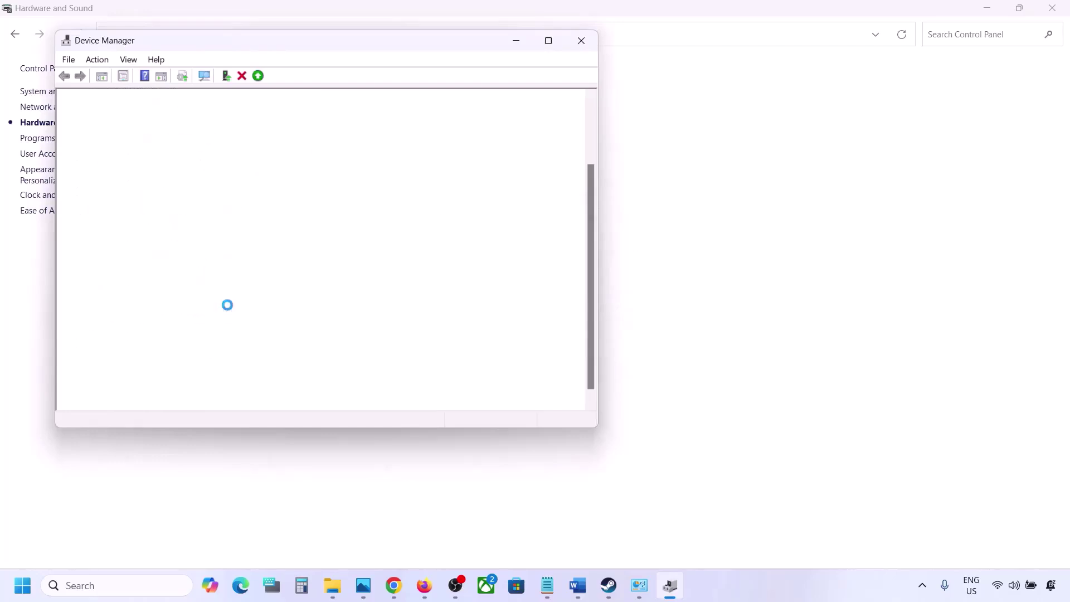
- Disable the Intel Smart Sound Technology for Digital Microphones controller and decline restarting the computer
right_click(182, 311)
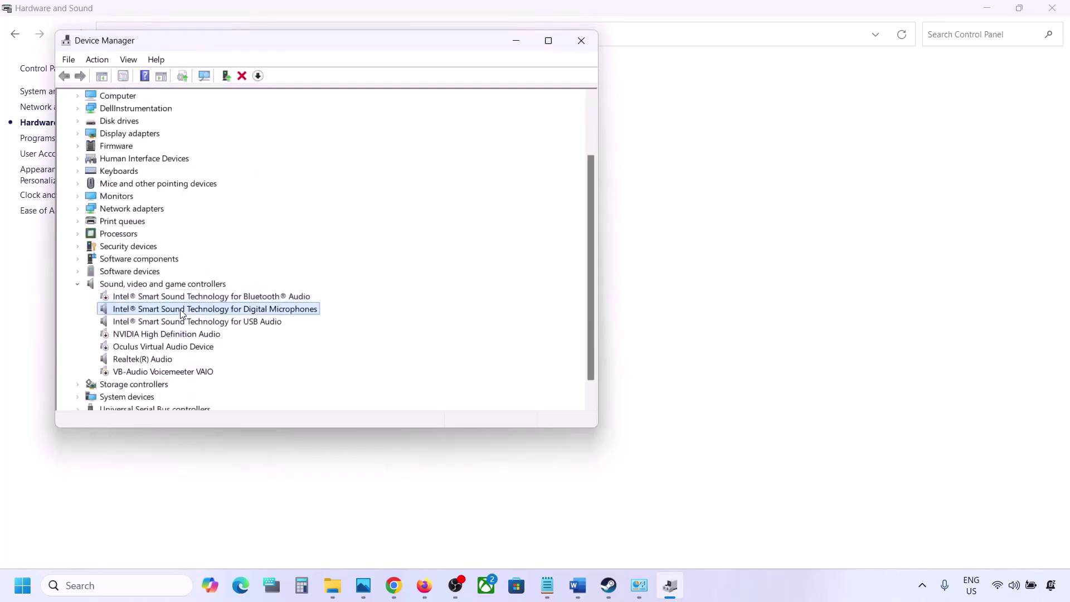
left_click(229, 335)
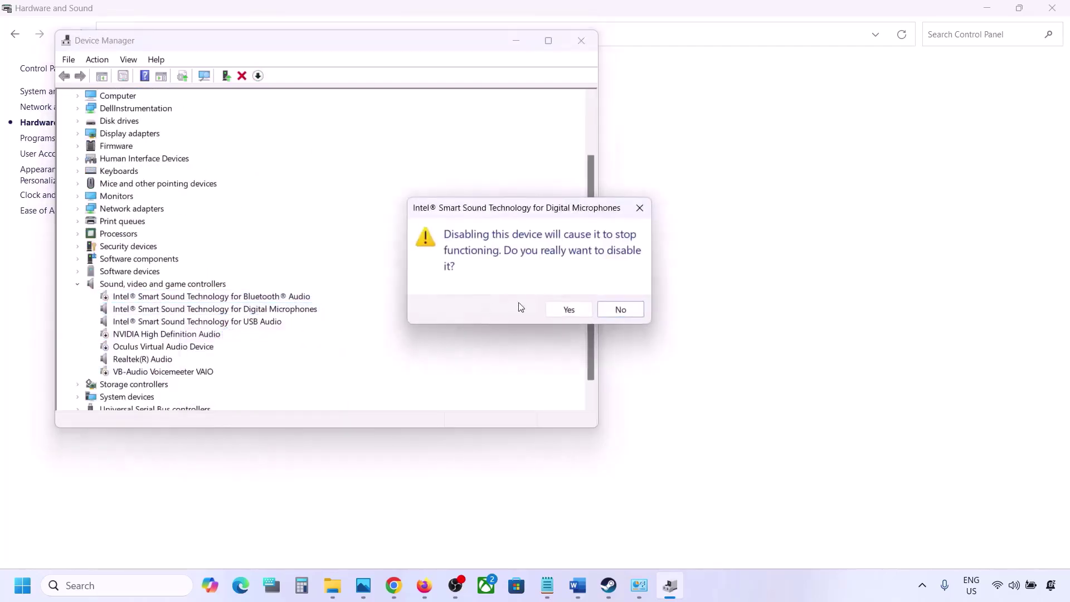
left_click(567, 305)
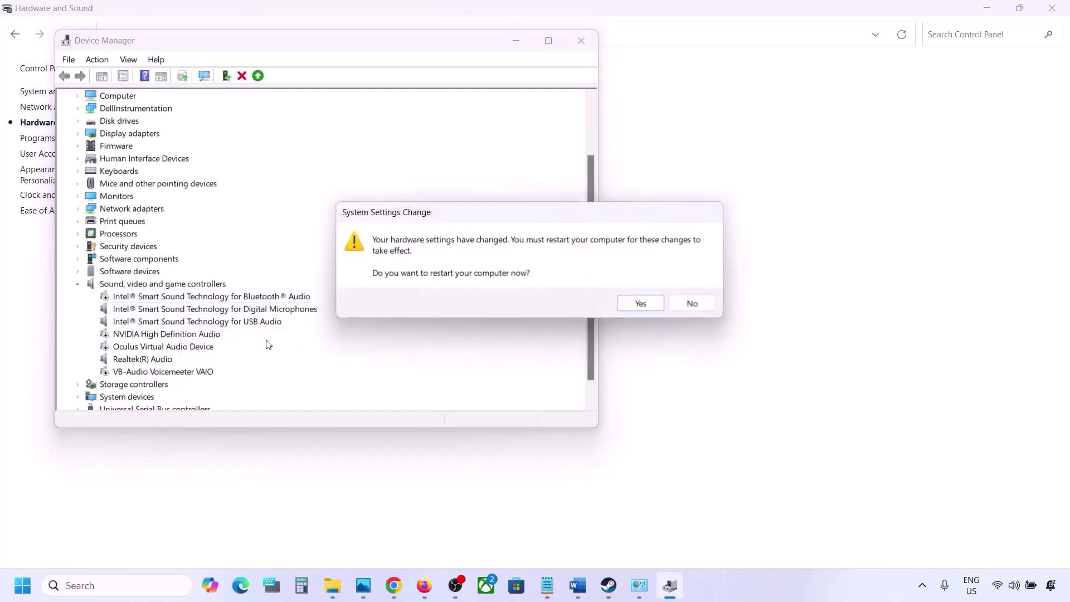
left_click(691, 306)
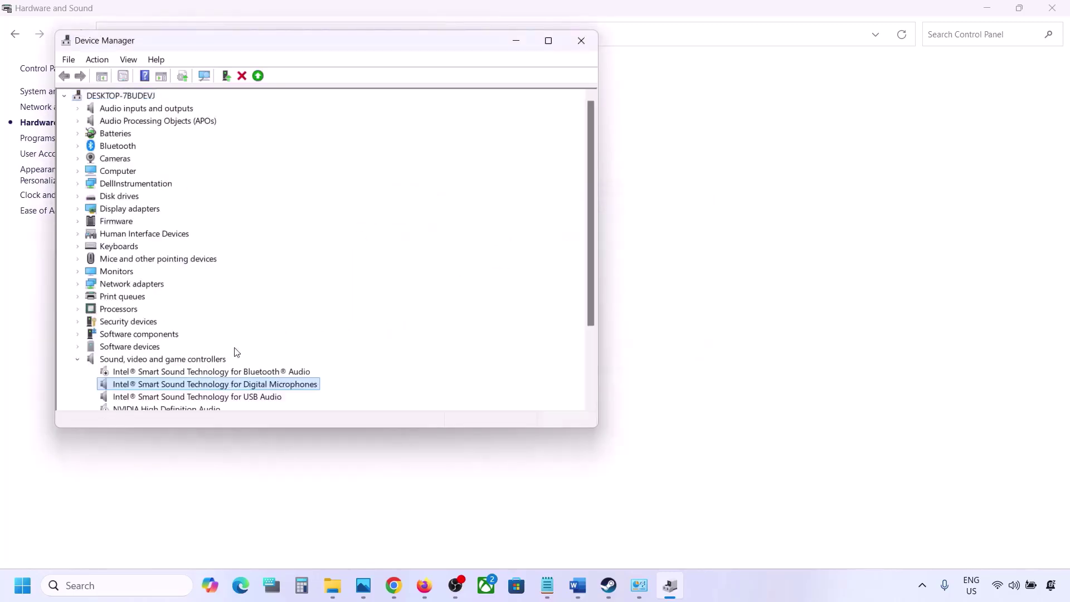
- Disable the Intel Smart Sound Technology for USB Audio controller
right_click(155, 323)
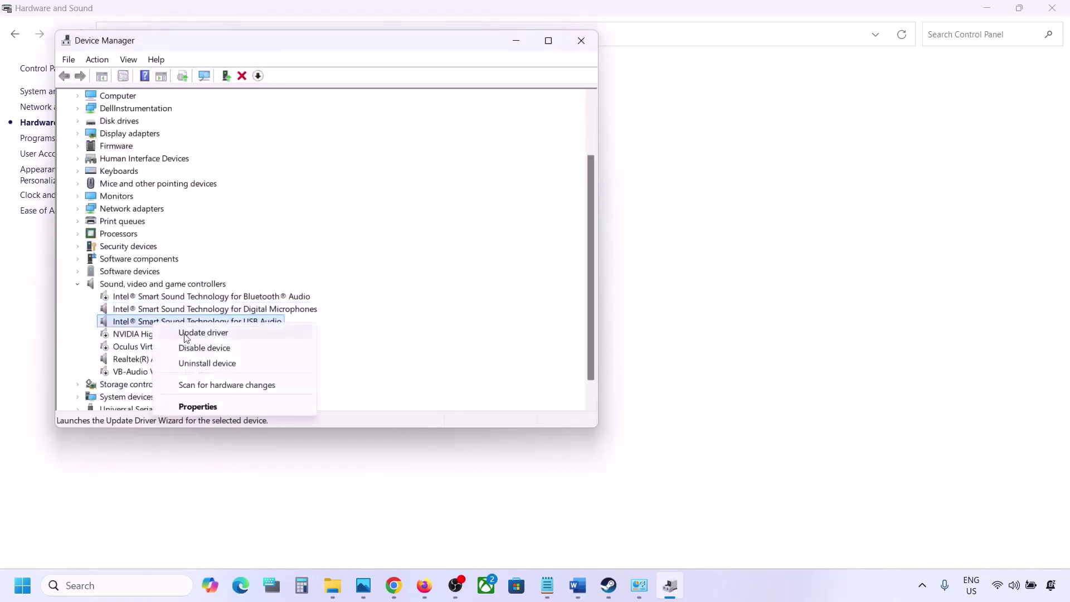
left_click(184, 346)
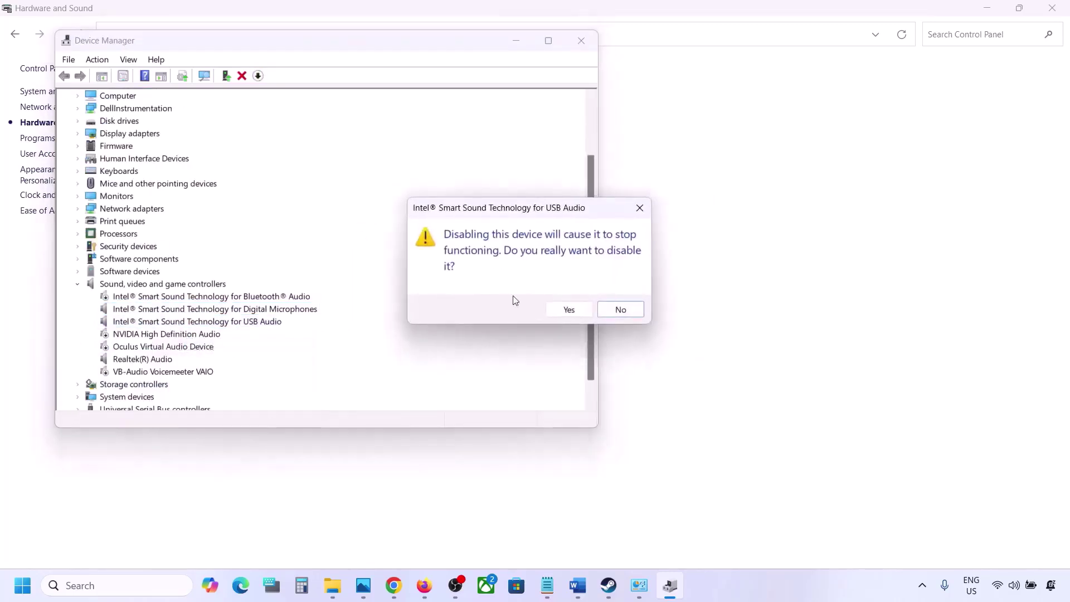
left_click(568, 309)
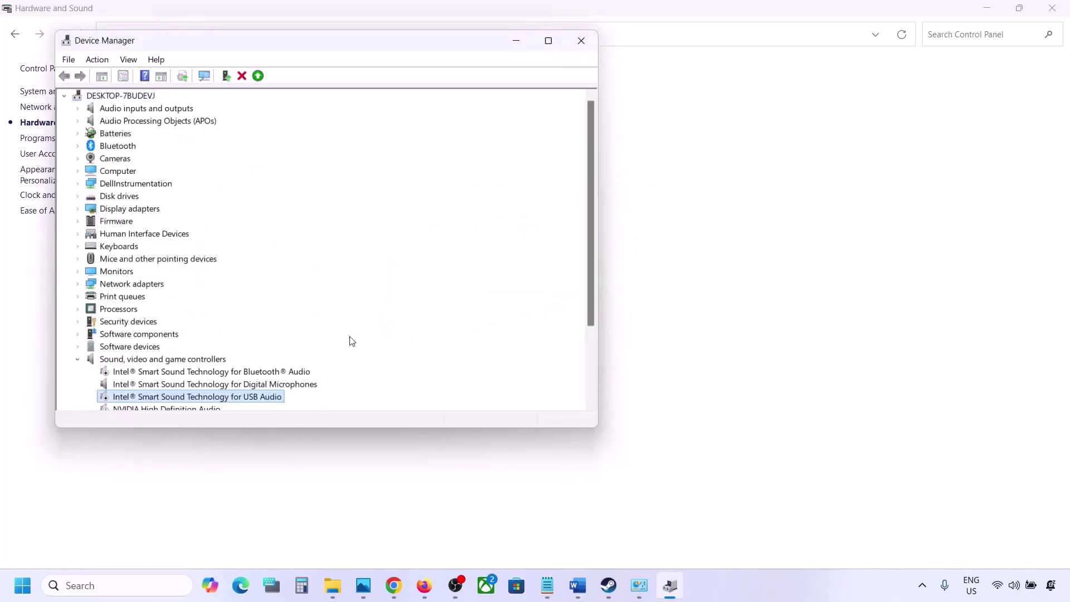
scroll(291, 351, "down", 3)
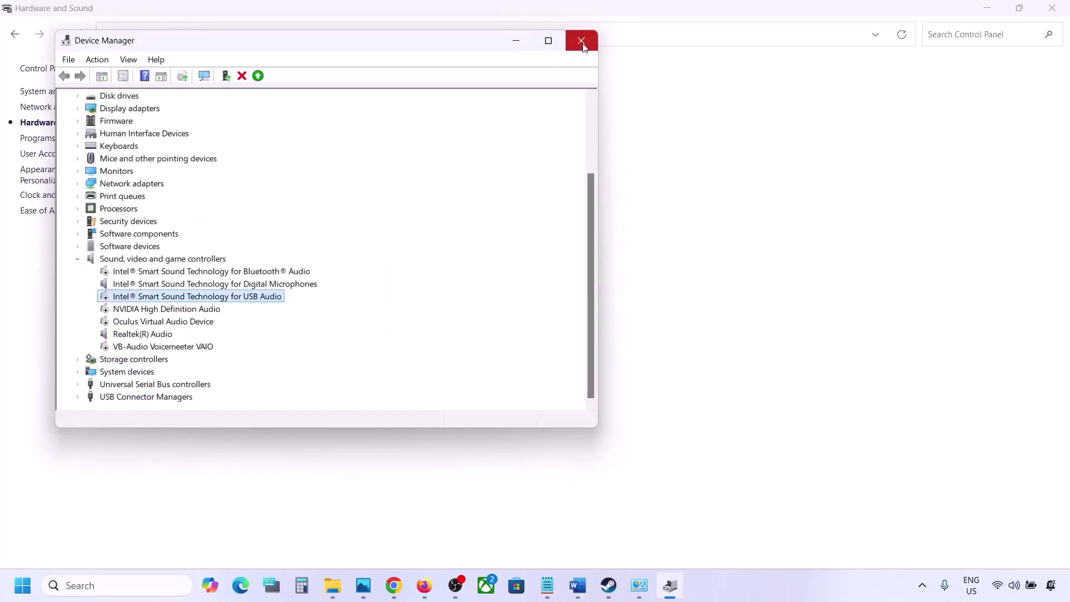
- Check the options for the Realtek(R) Audio controller and close Device Manager
left_click(124, 333)
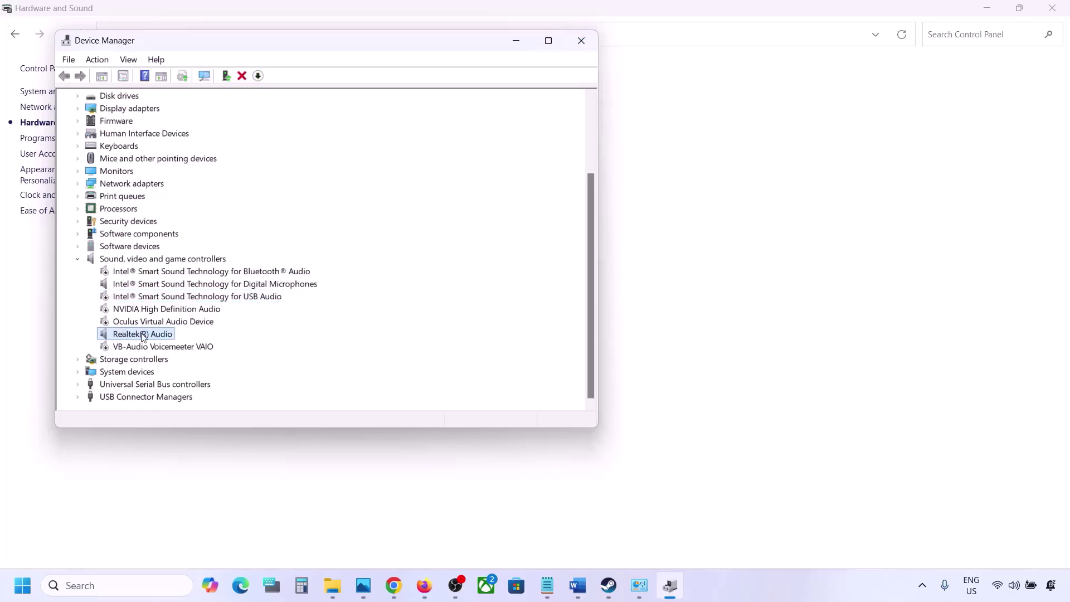
right_click(142, 334)
left_click(218, 325)
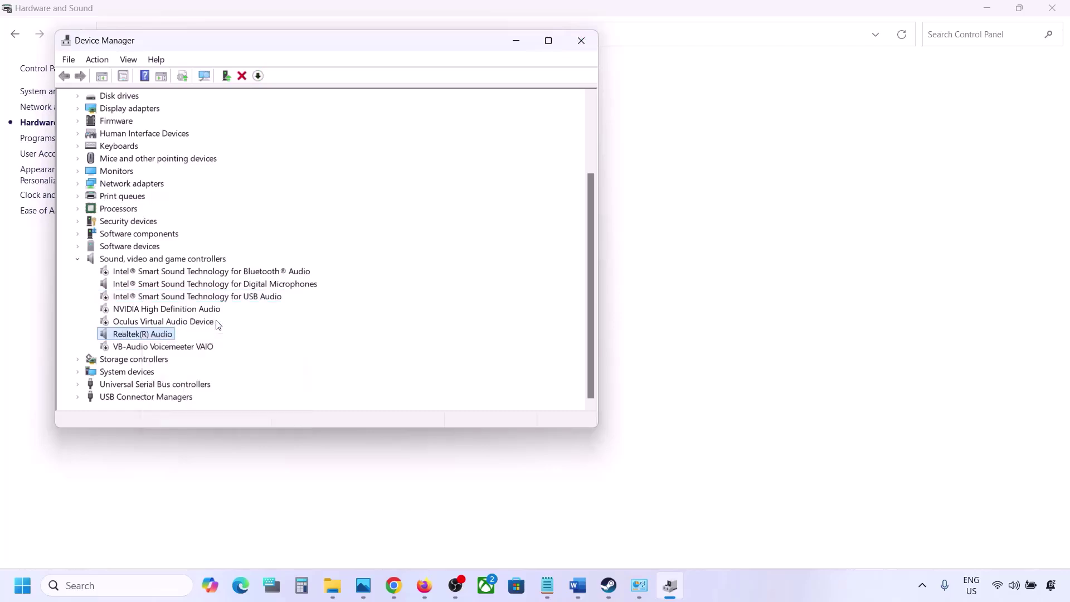
left_click(582, 45)
- Switch to the Word document and copy the shell:::{A8A91A66-3A7D-4424-8D24-04E180695C7A} command under Step 8, Uncheck Handsfree Telephony
left_click(578, 585)
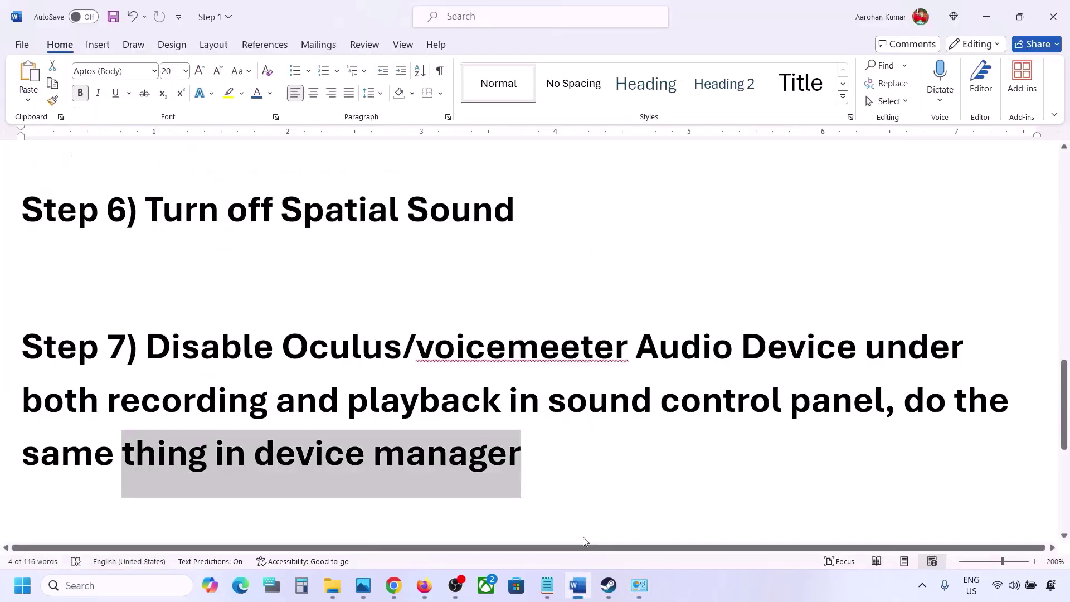
scroll(459, 466, "down", 3)
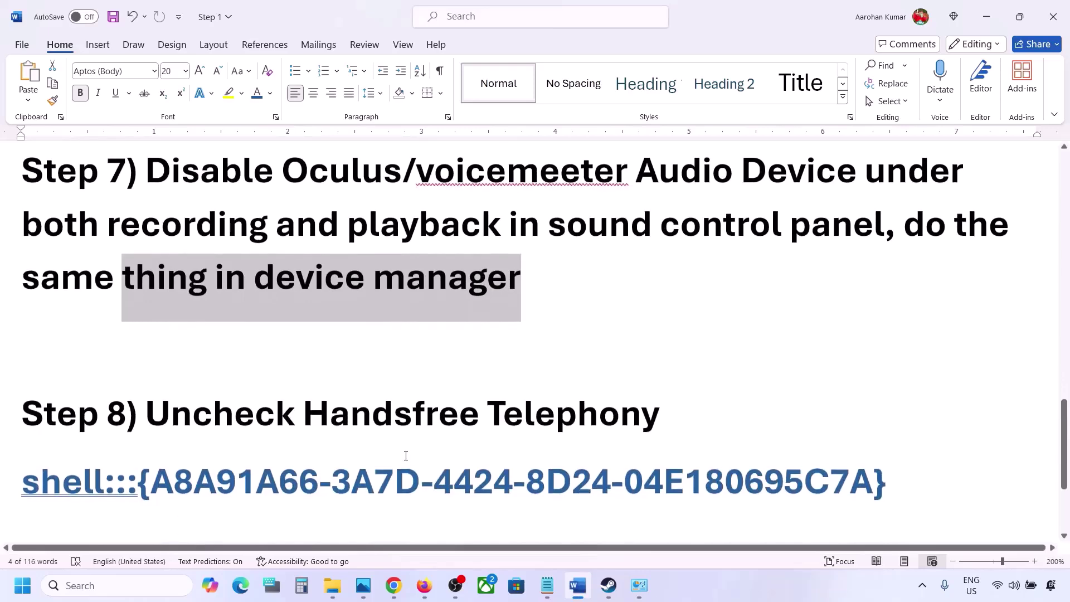
scroll(406, 454, "down", 1)
left_click_drag(148, 373, 659, 372)
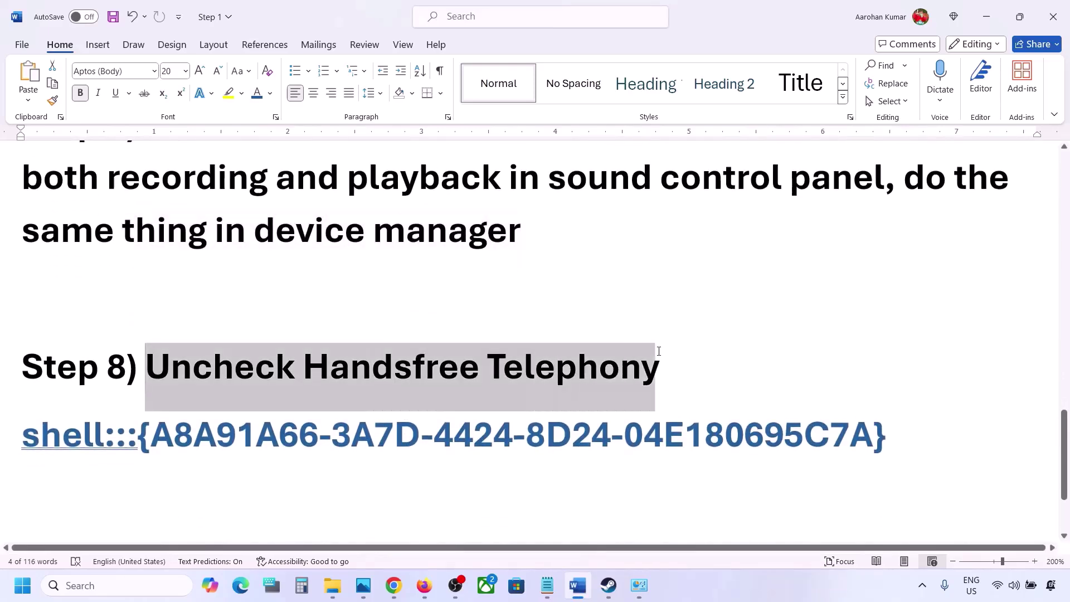
left_click_drag(915, 435, 685, 438)
left_click_drag(580, 418, 147, 369)
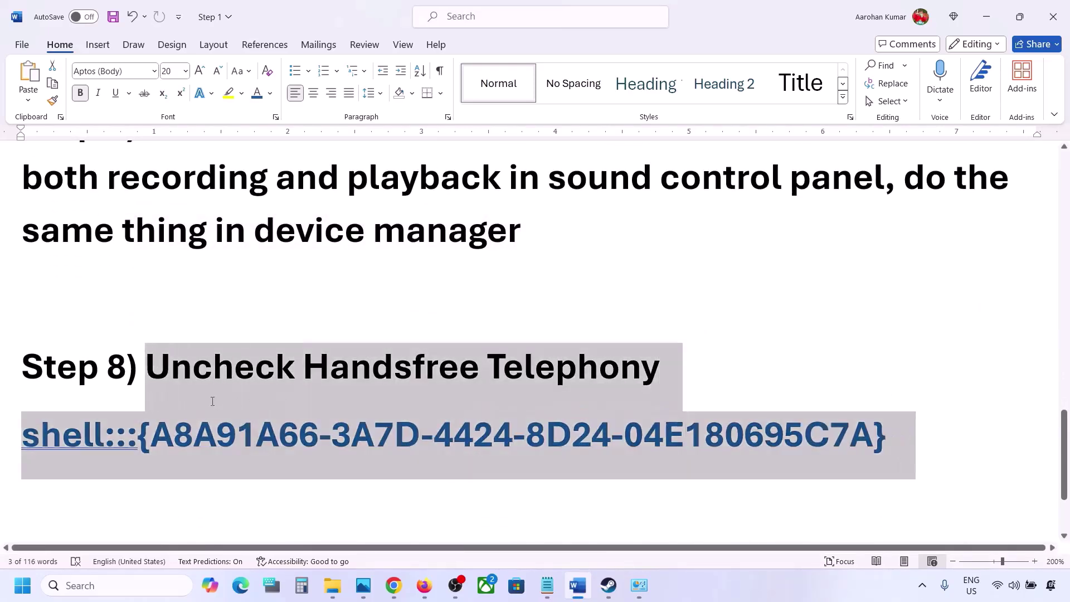
left_click_drag(126, 436, 49, 432)
right_click(49, 432)
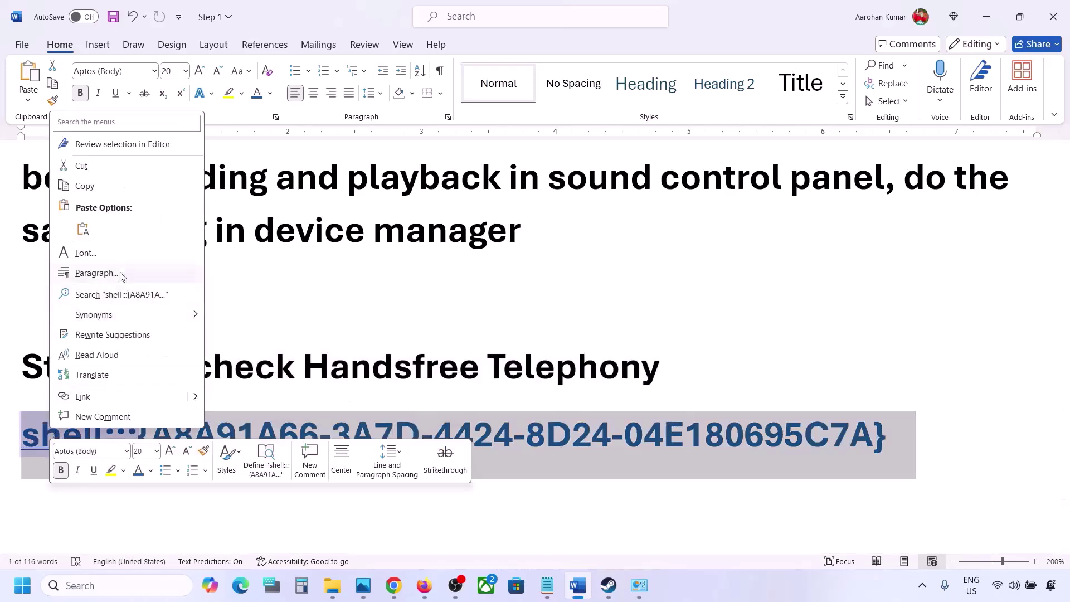
left_click(84, 184)
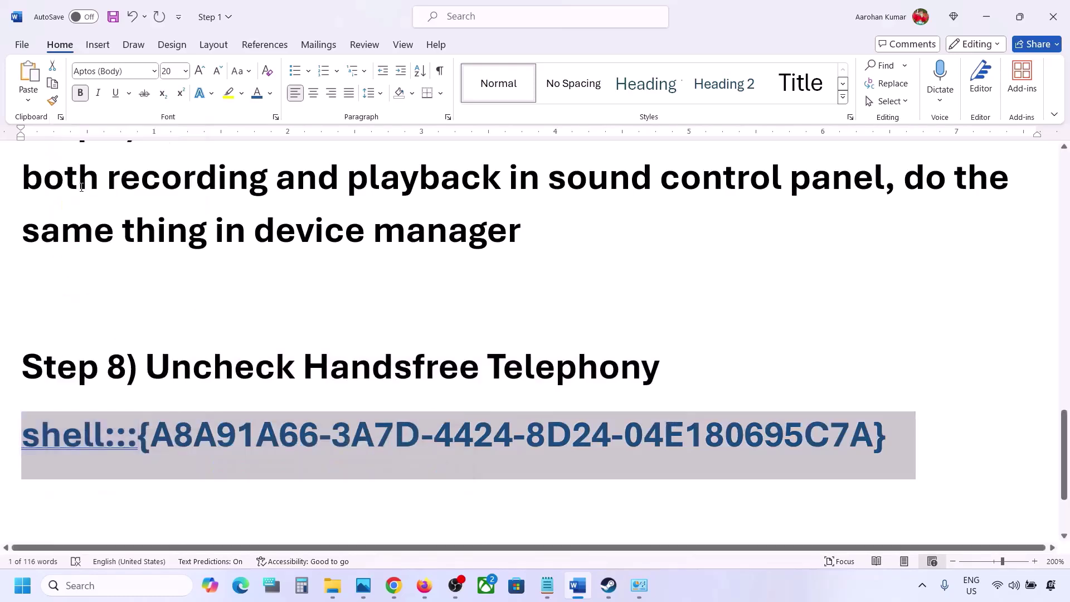
- Find and open the Run dialog and execute the copied shell:::{A8A91A66-3A7D-4424-8D24-04E180695C7A} command
left_click(120, 586)
type("run")
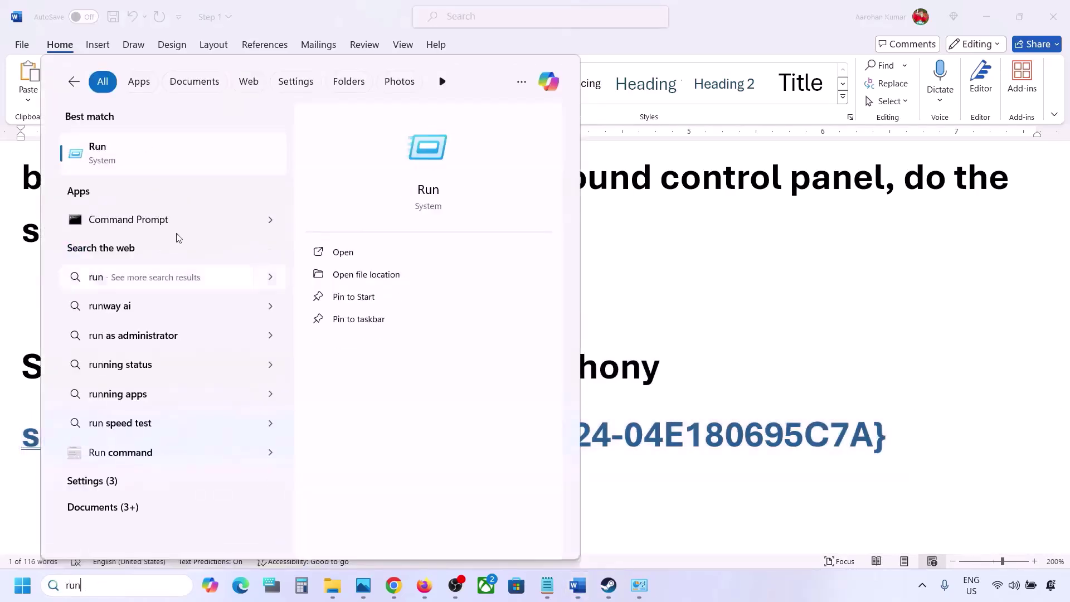
left_click(148, 167)
type("v")
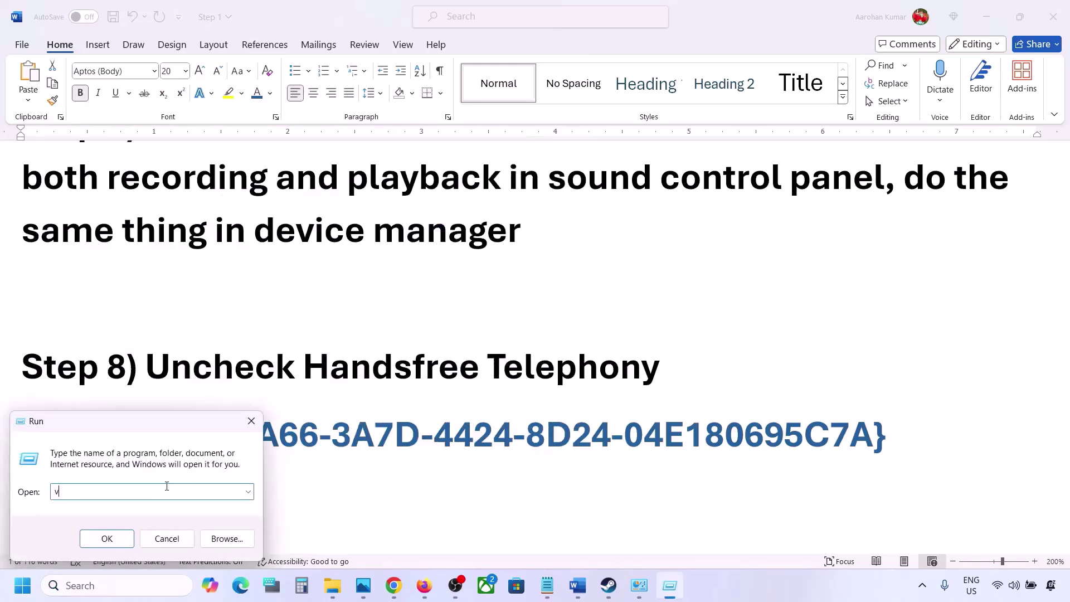
key("ctrl+v")
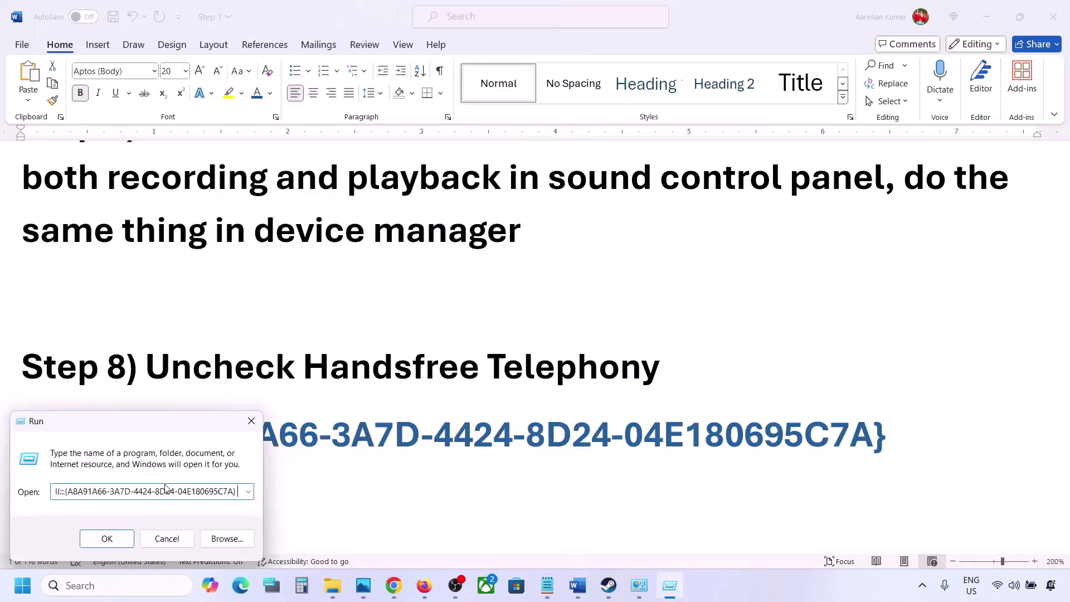
left_click(125, 542)
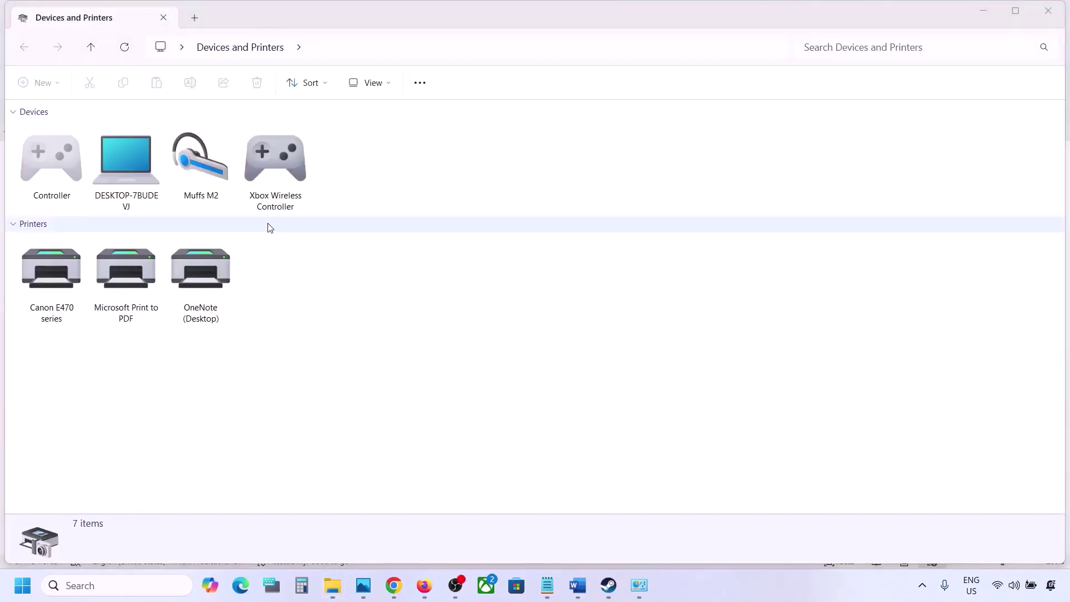
- Turn off the Handsfree Telephony service in the Muffs M2 headset's properties and apply the change
right_click(207, 161)
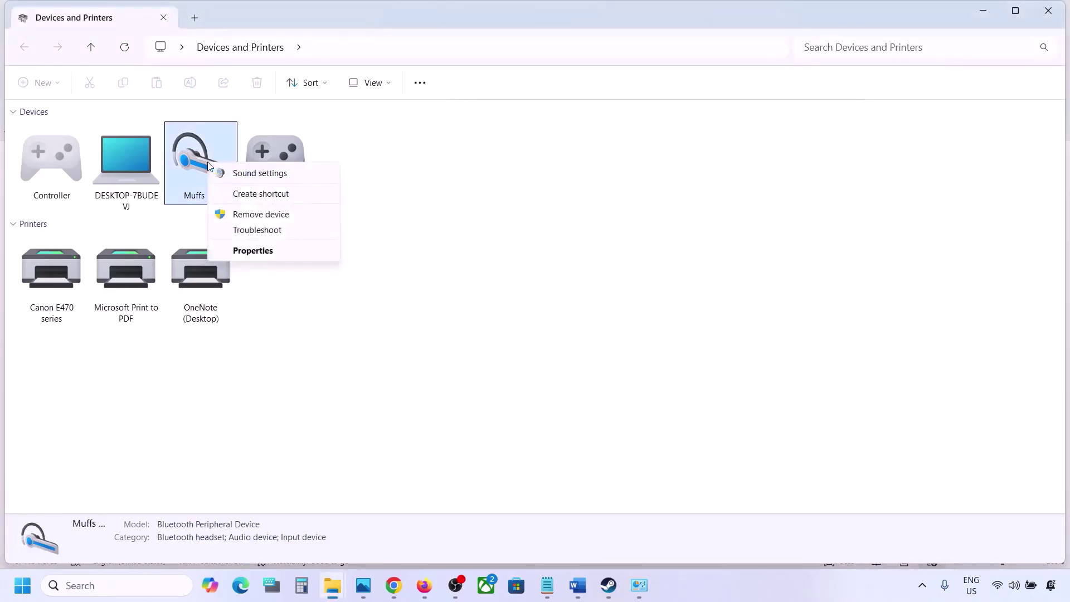
left_click(249, 251)
left_click_drag(383, 174, 500, 149)
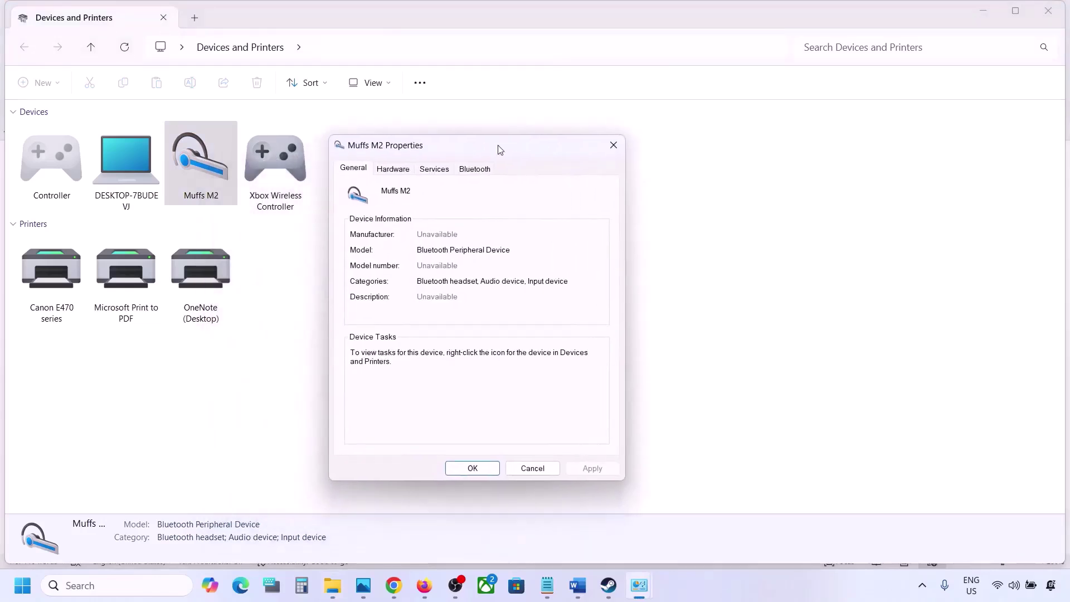
left_click(477, 170)
left_click(444, 173)
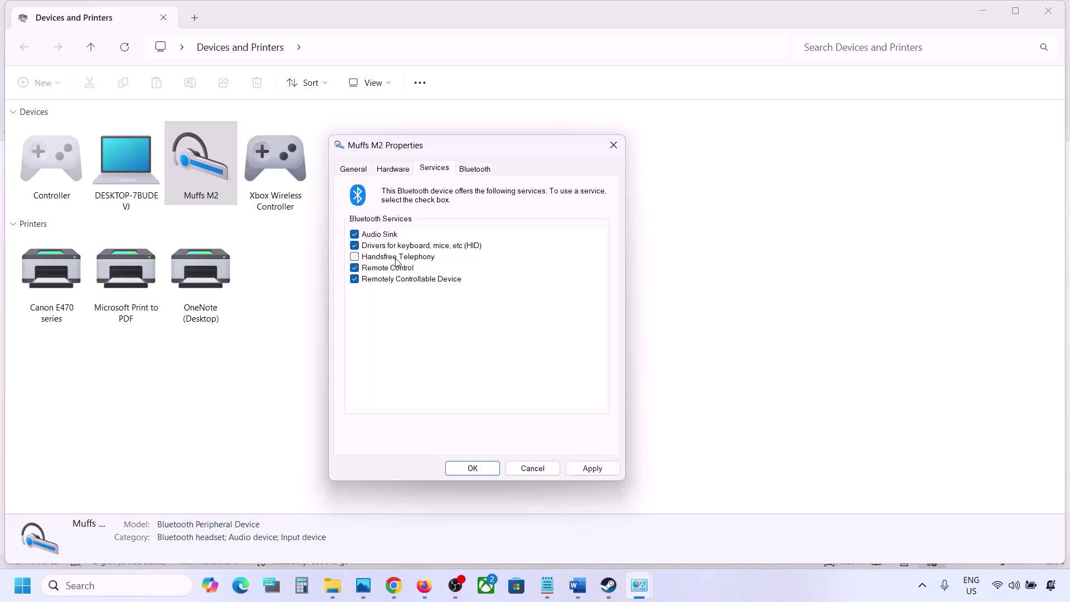
left_click(589, 469)
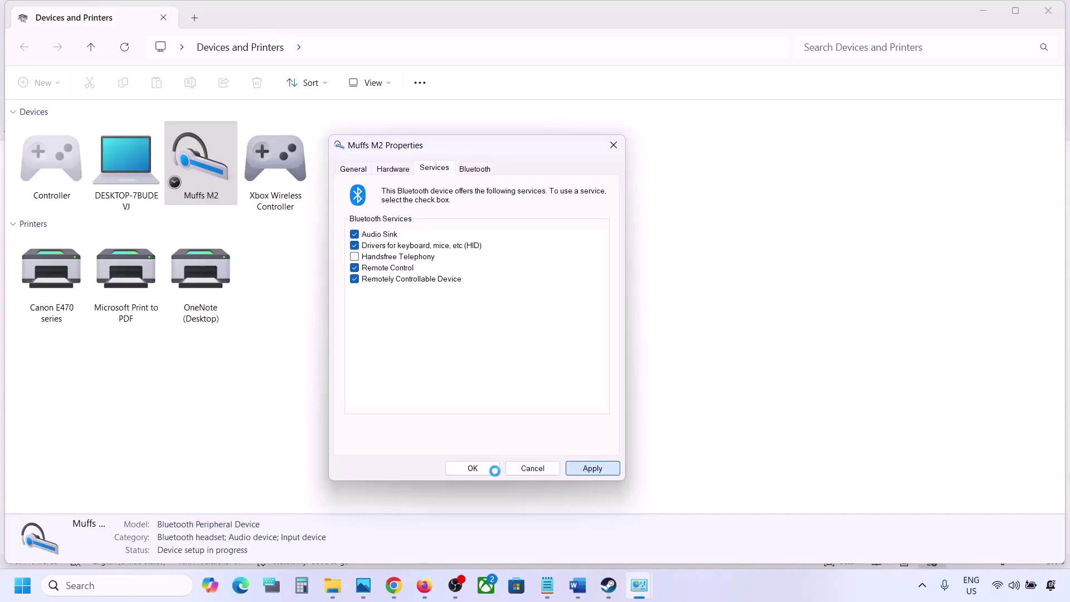
left_click(477, 469)
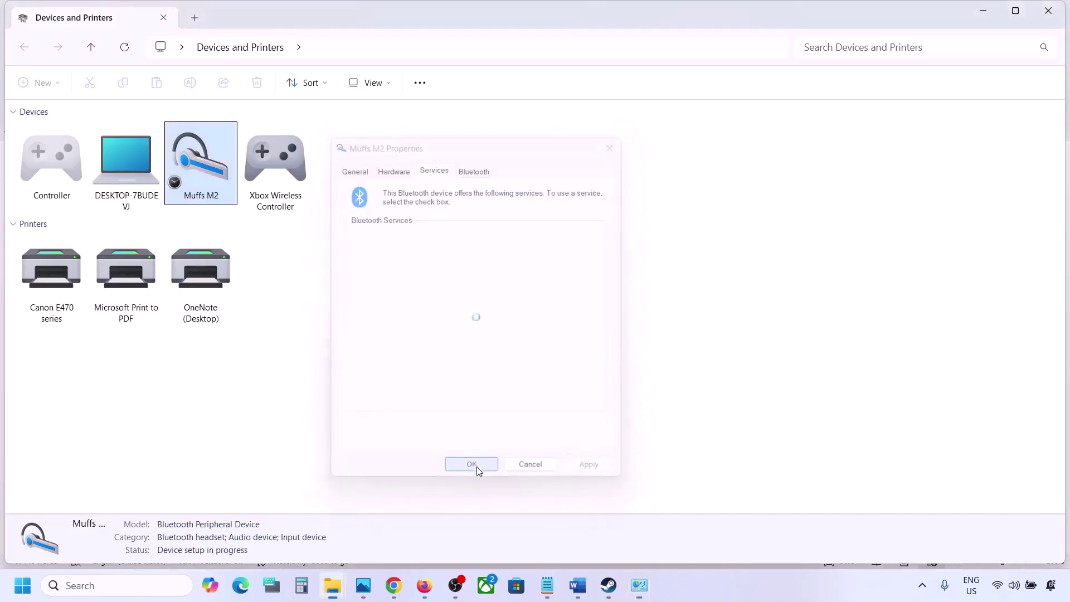
- Switch to the Word document and highlight the Step 10 heading text Install Audio Driver
left_click(609, 585)
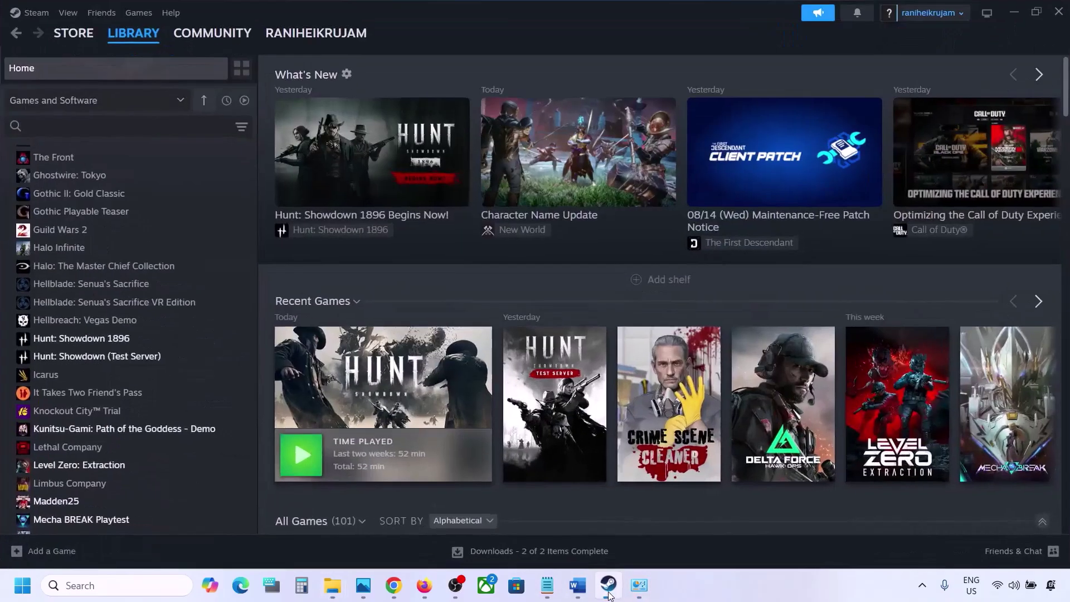
left_click(577, 585)
scroll(471, 399, "down", 2)
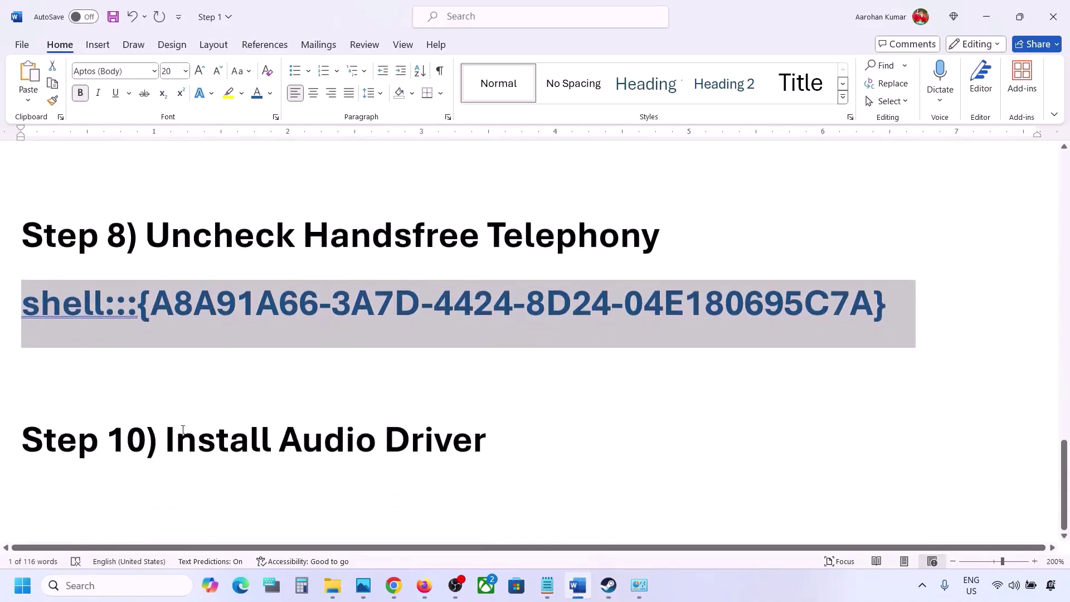
left_click_drag(166, 440, 468, 449)
- Open Device Manager and start a driver update for the Realtek(R) Audio controller
right_click(17, 589)
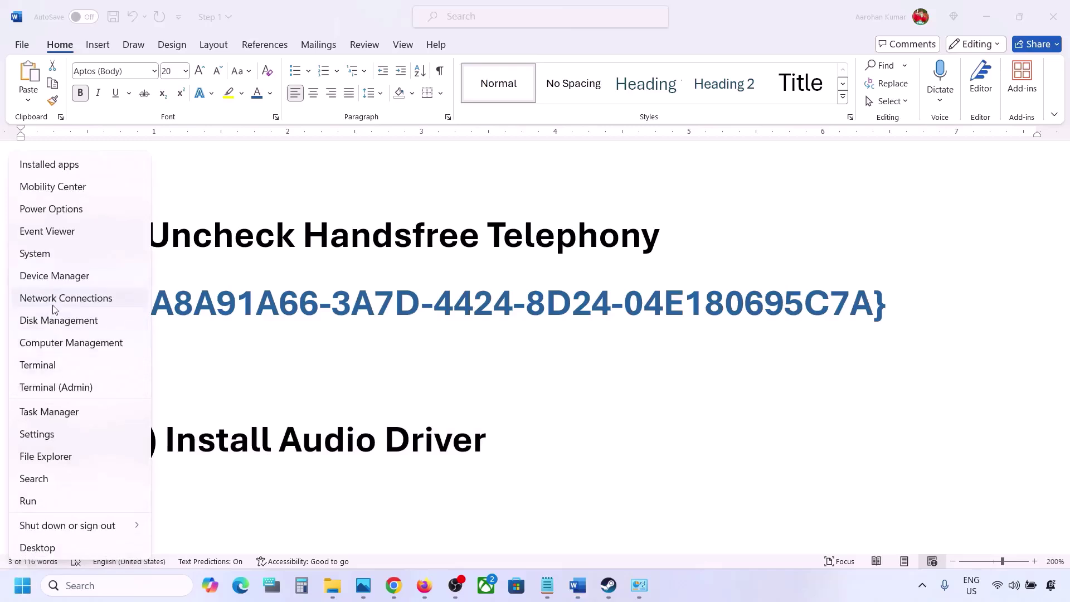
left_click(48, 276)
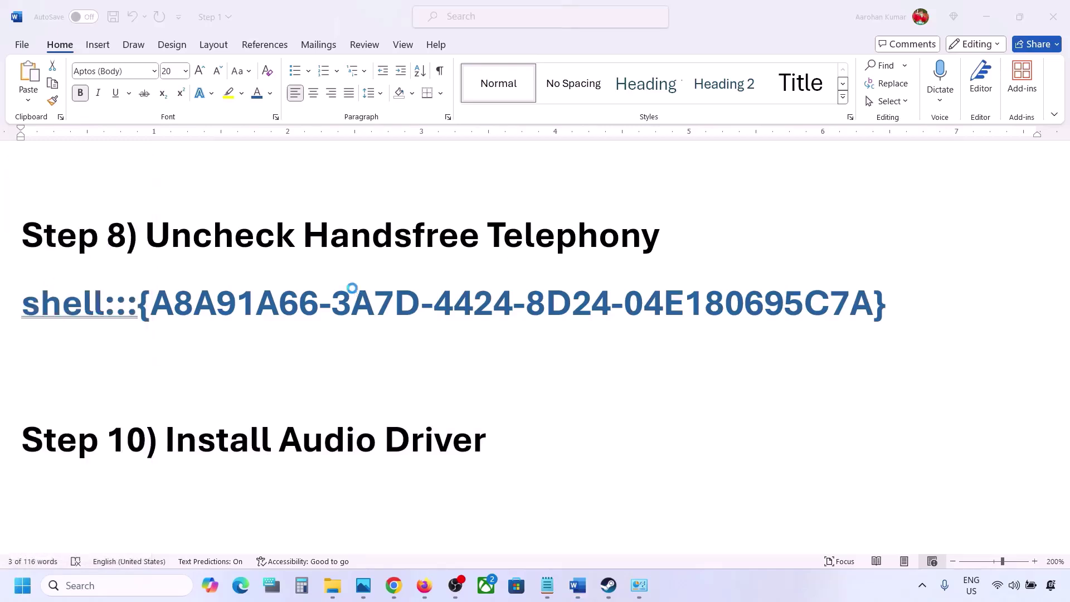
scroll(175, 362, "down", 2)
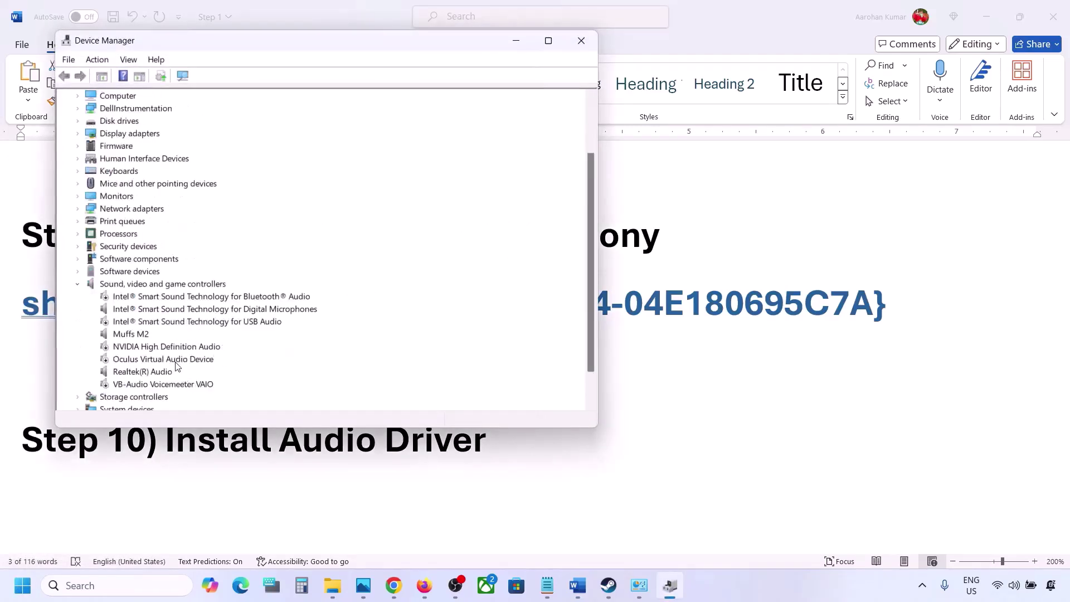
left_click(131, 374)
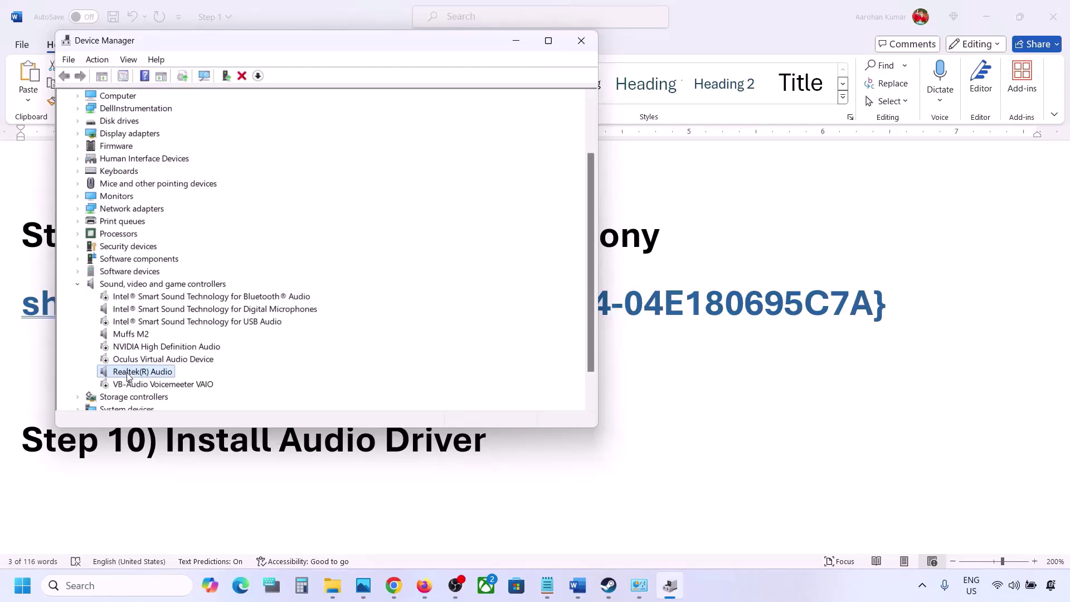
right_click(132, 375)
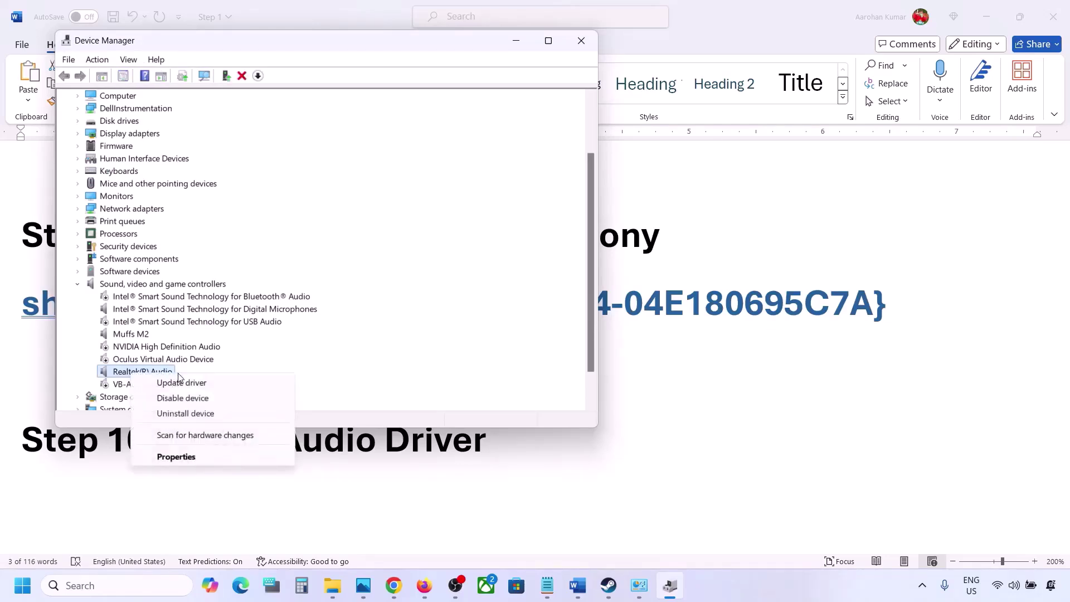
left_click(205, 385)
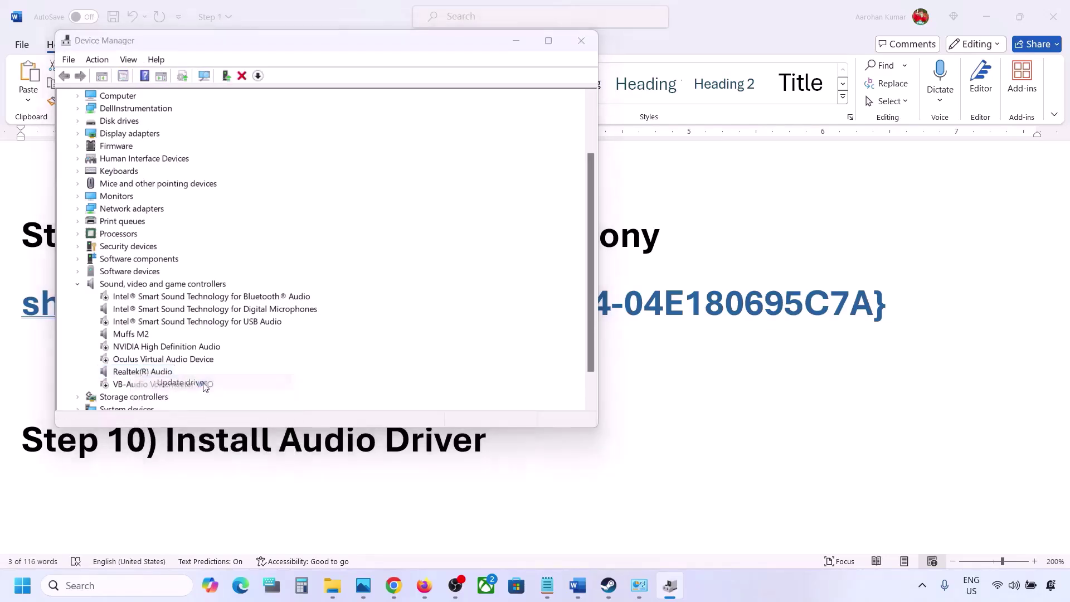
- Select the Realtek Audio model from the drivers available on the computer, then cancel the update and close Device Manager
left_click(252, 281)
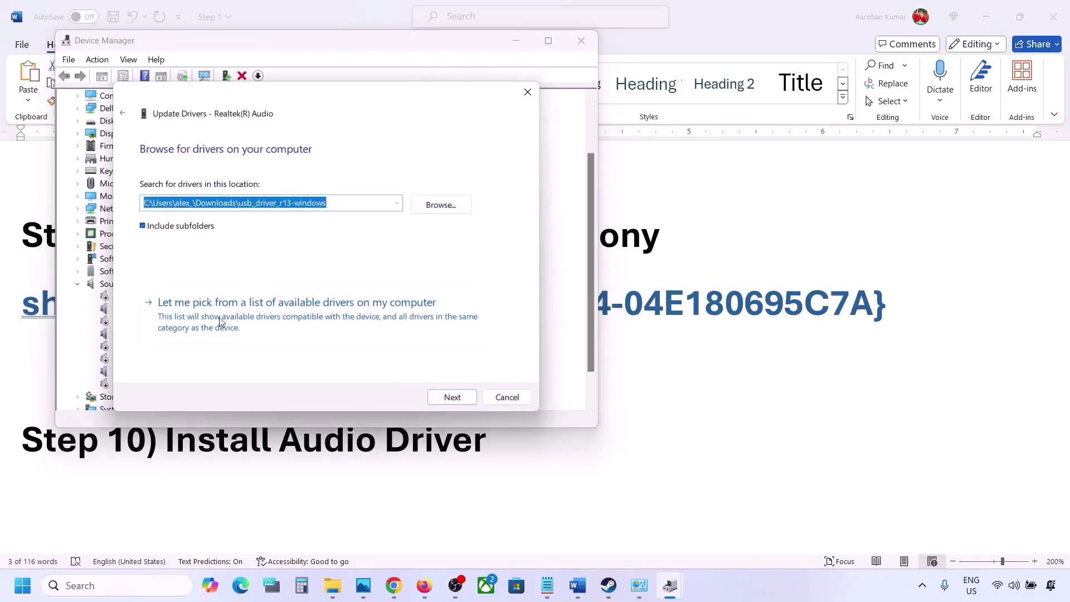
left_click(219, 319)
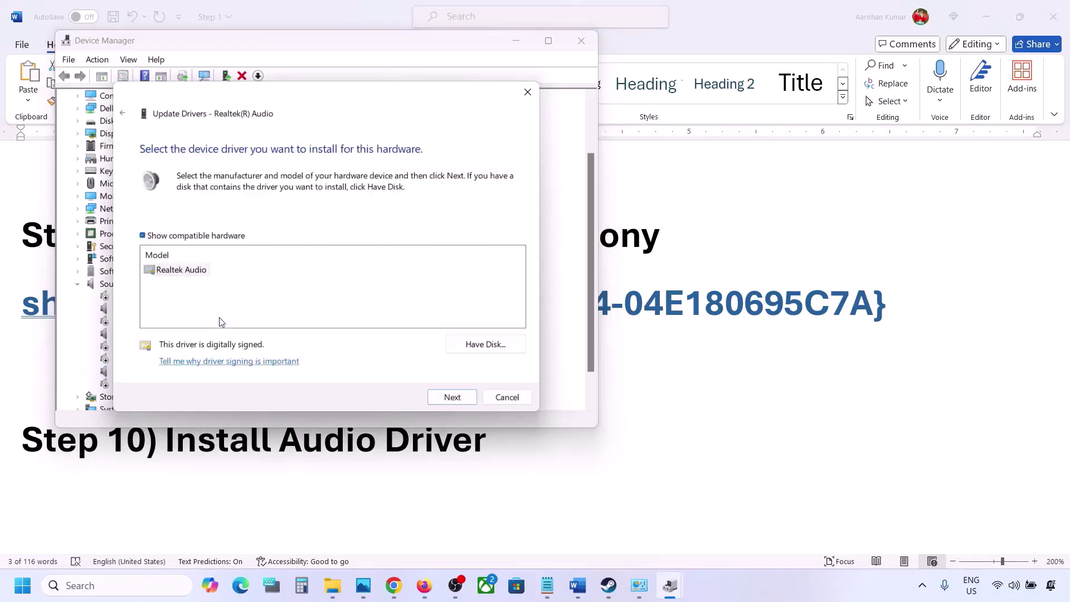
left_click(174, 270)
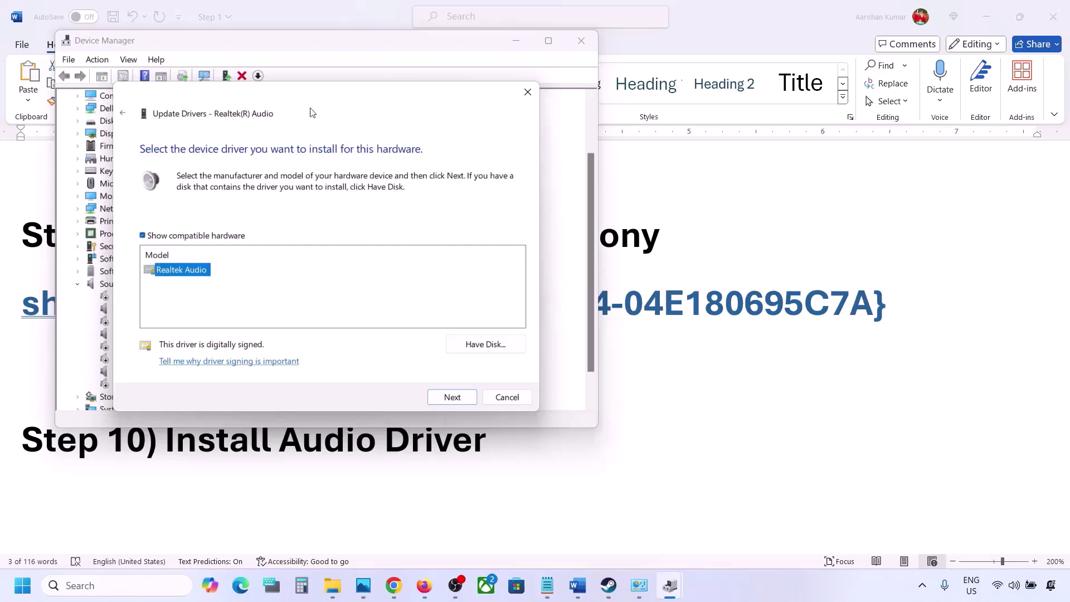
left_click_drag(315, 97, 439, 78)
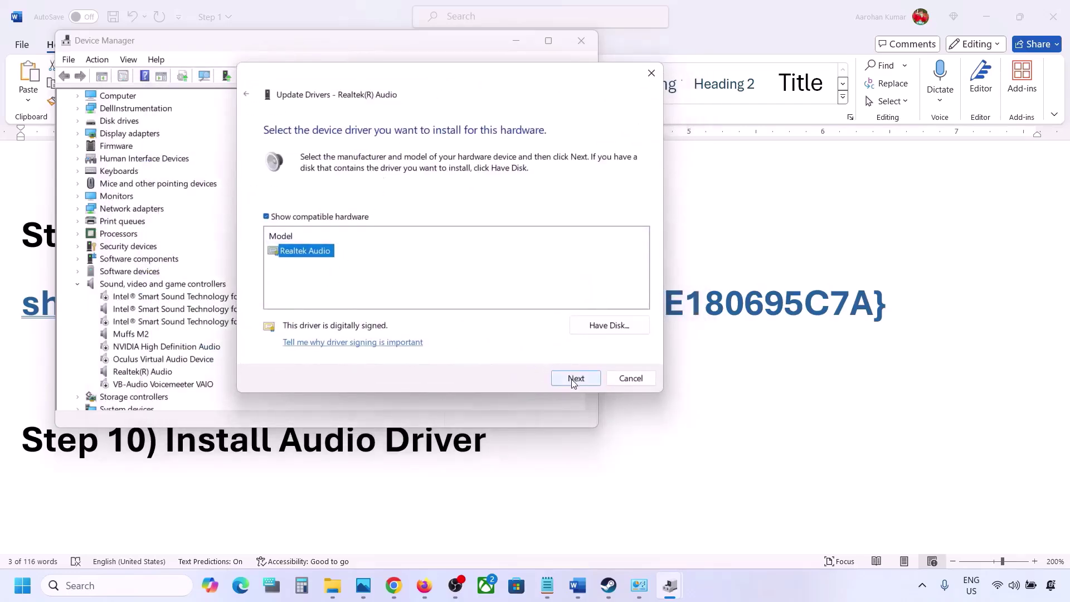
left_click(627, 378)
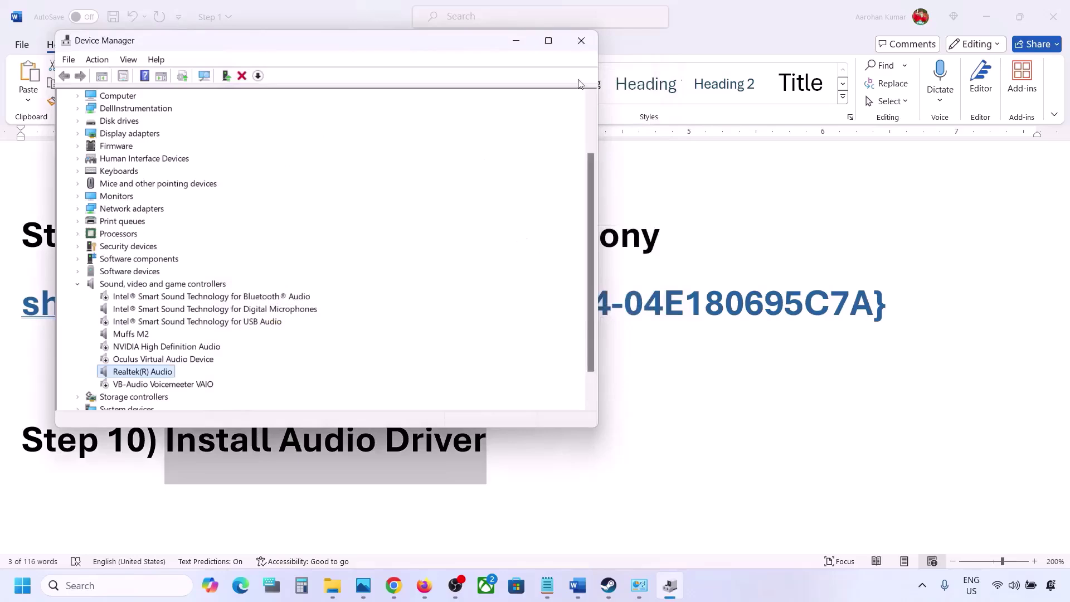
left_click(582, 40)
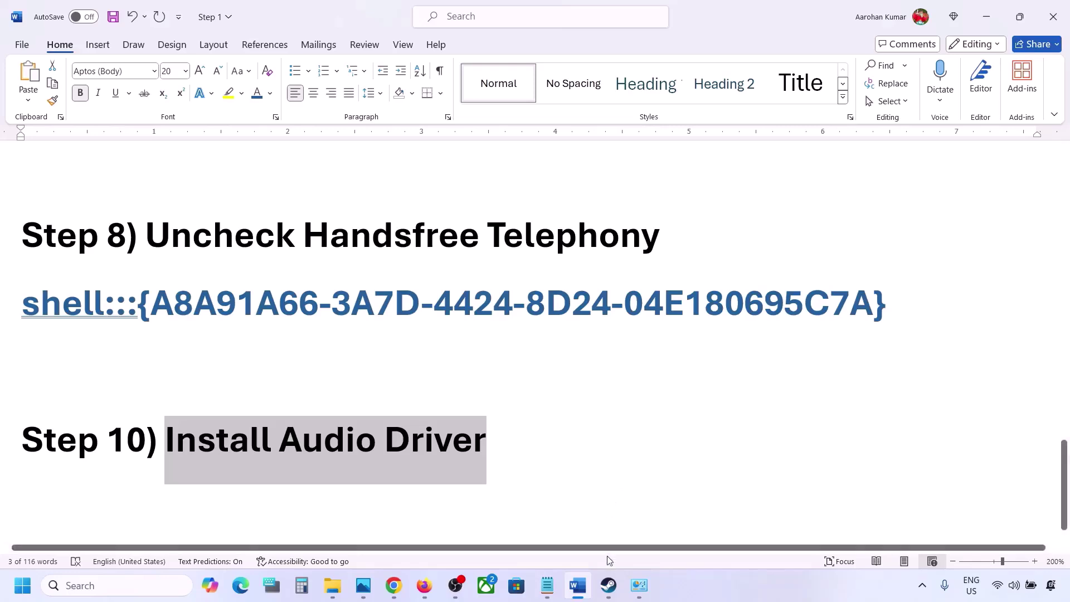
- In Steam, look up the file verification option in the Installed Files properties of The Elder Scrolls IV: Oblivion Remastered, and close the properties
scroll(611, 417, "up", 3)
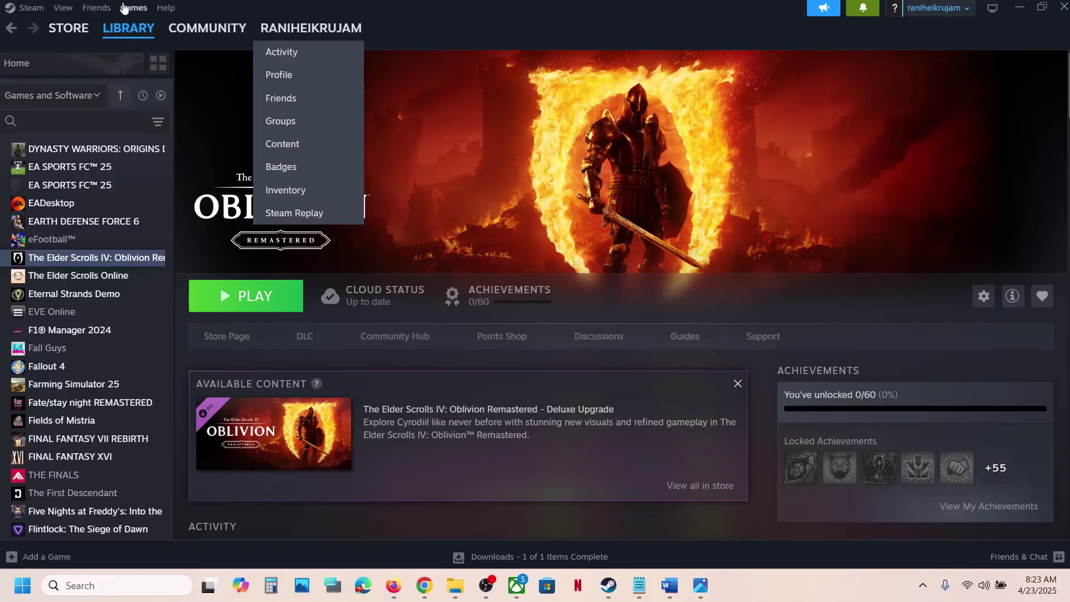
right_click(101, 267)
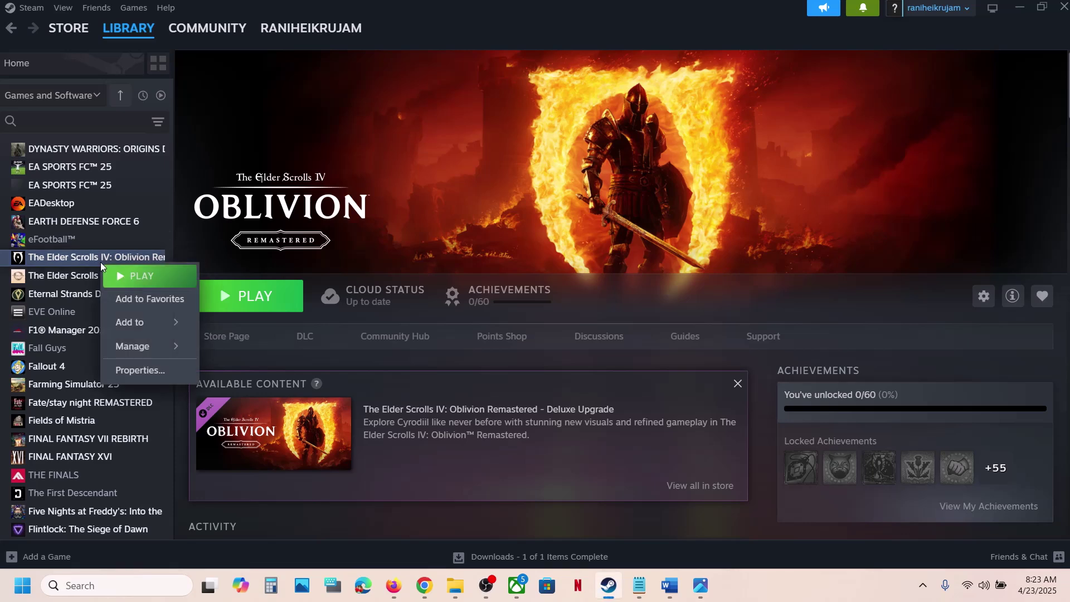
left_click(170, 370)
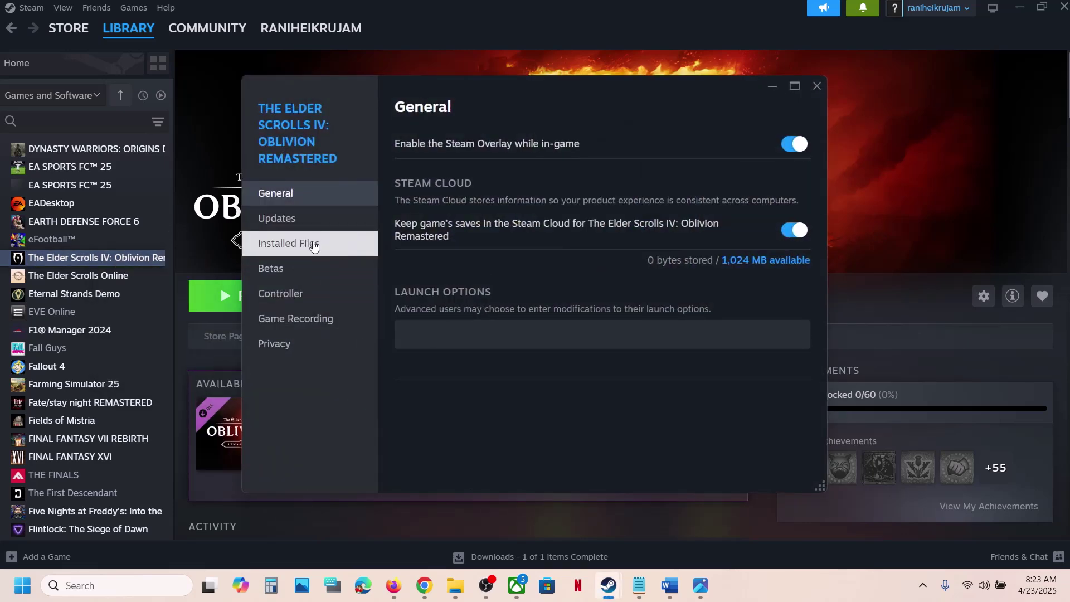
left_click(323, 240)
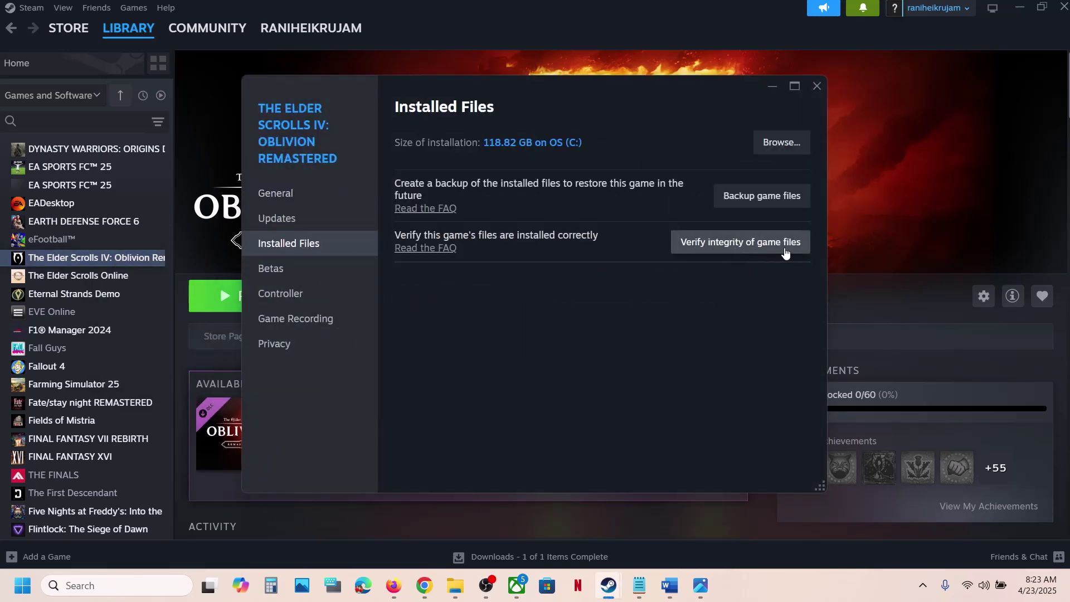
left_click(817, 87)
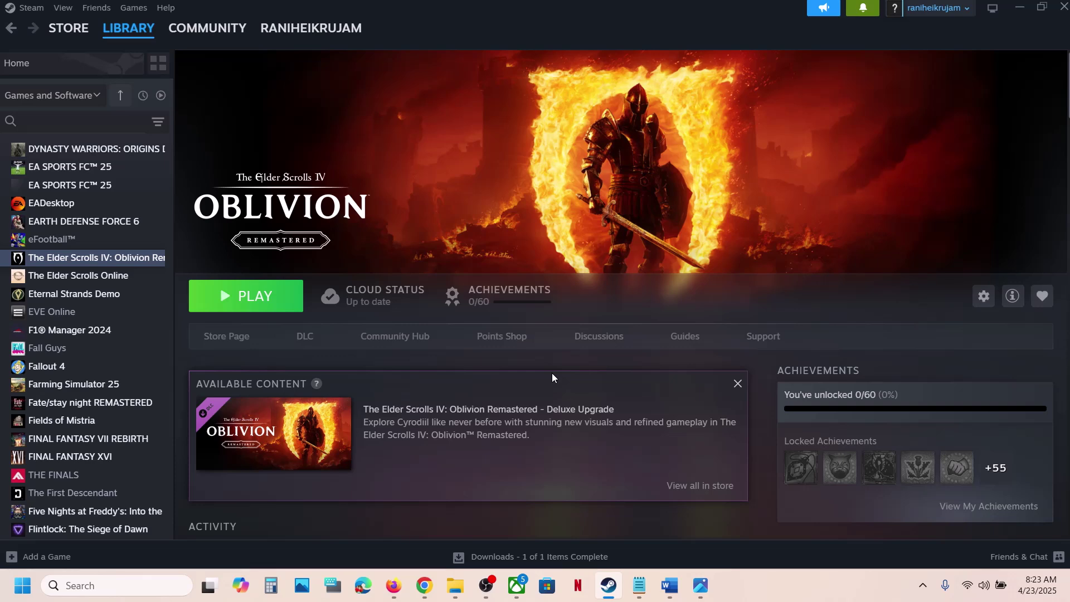
left_click(834, 587)
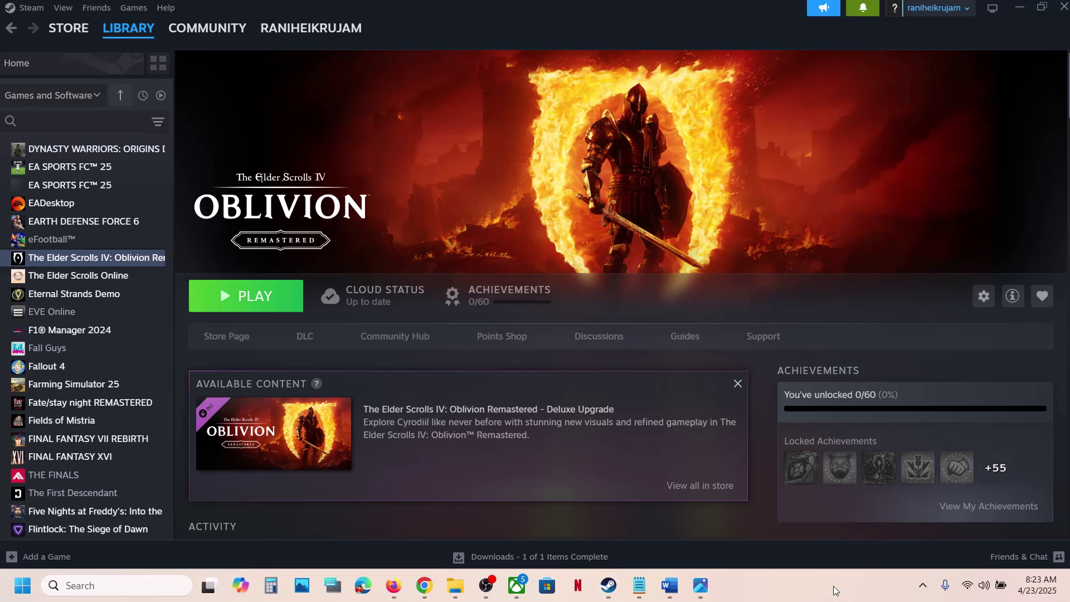